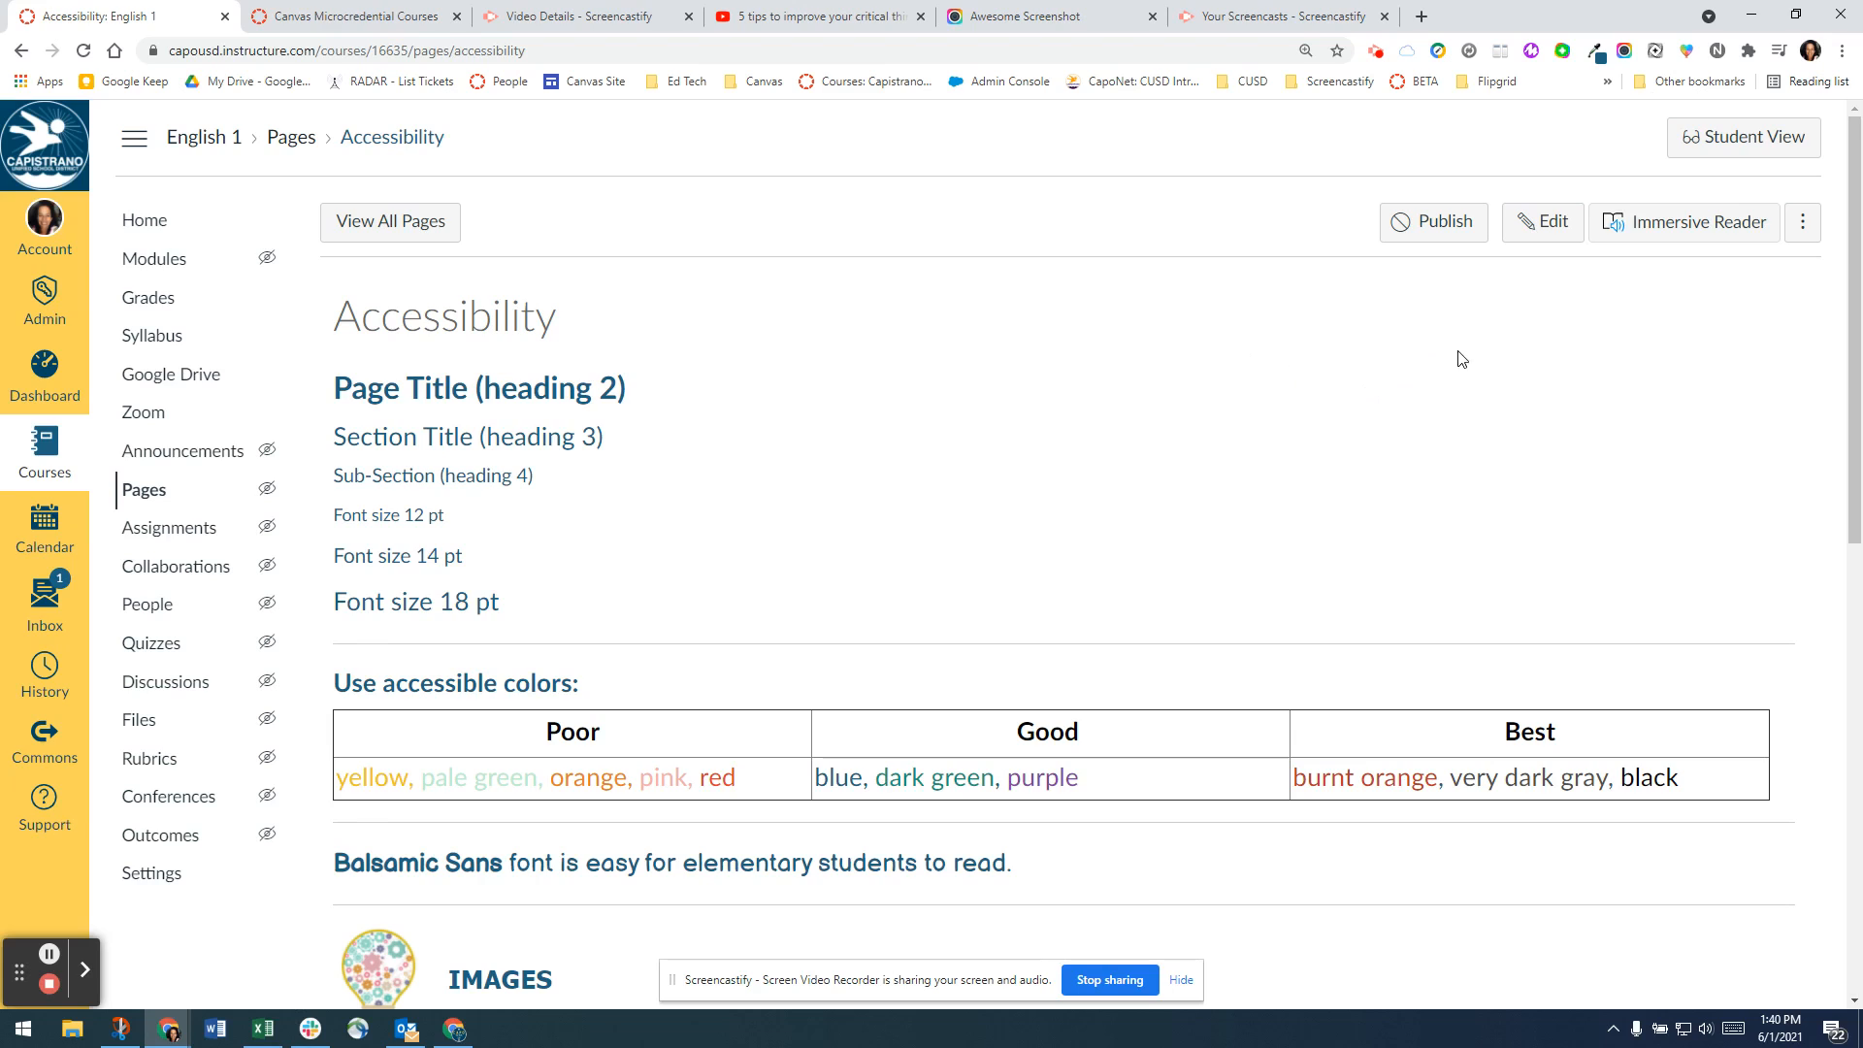
Open the Accessibility page for editing, check the available block styles, and highlight the "Font size 12 pt" line.
left_click(1555, 241)
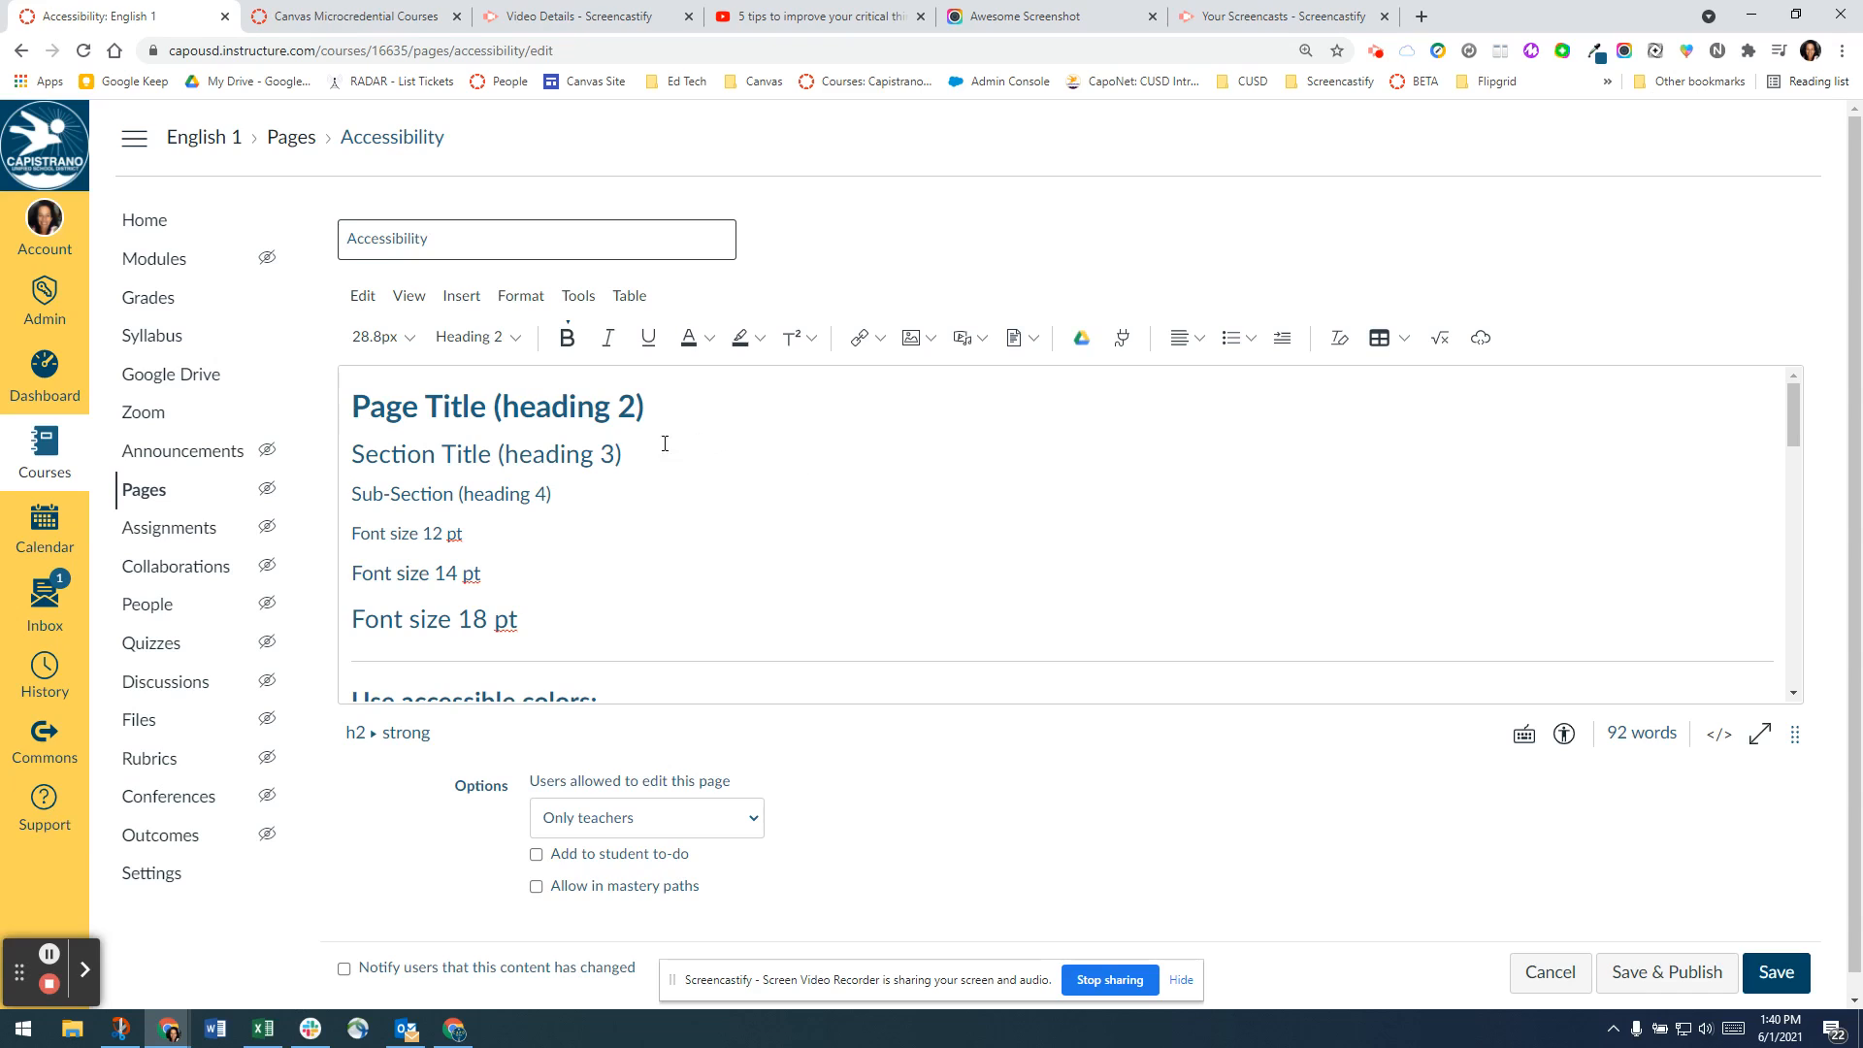
left_click(515, 338)
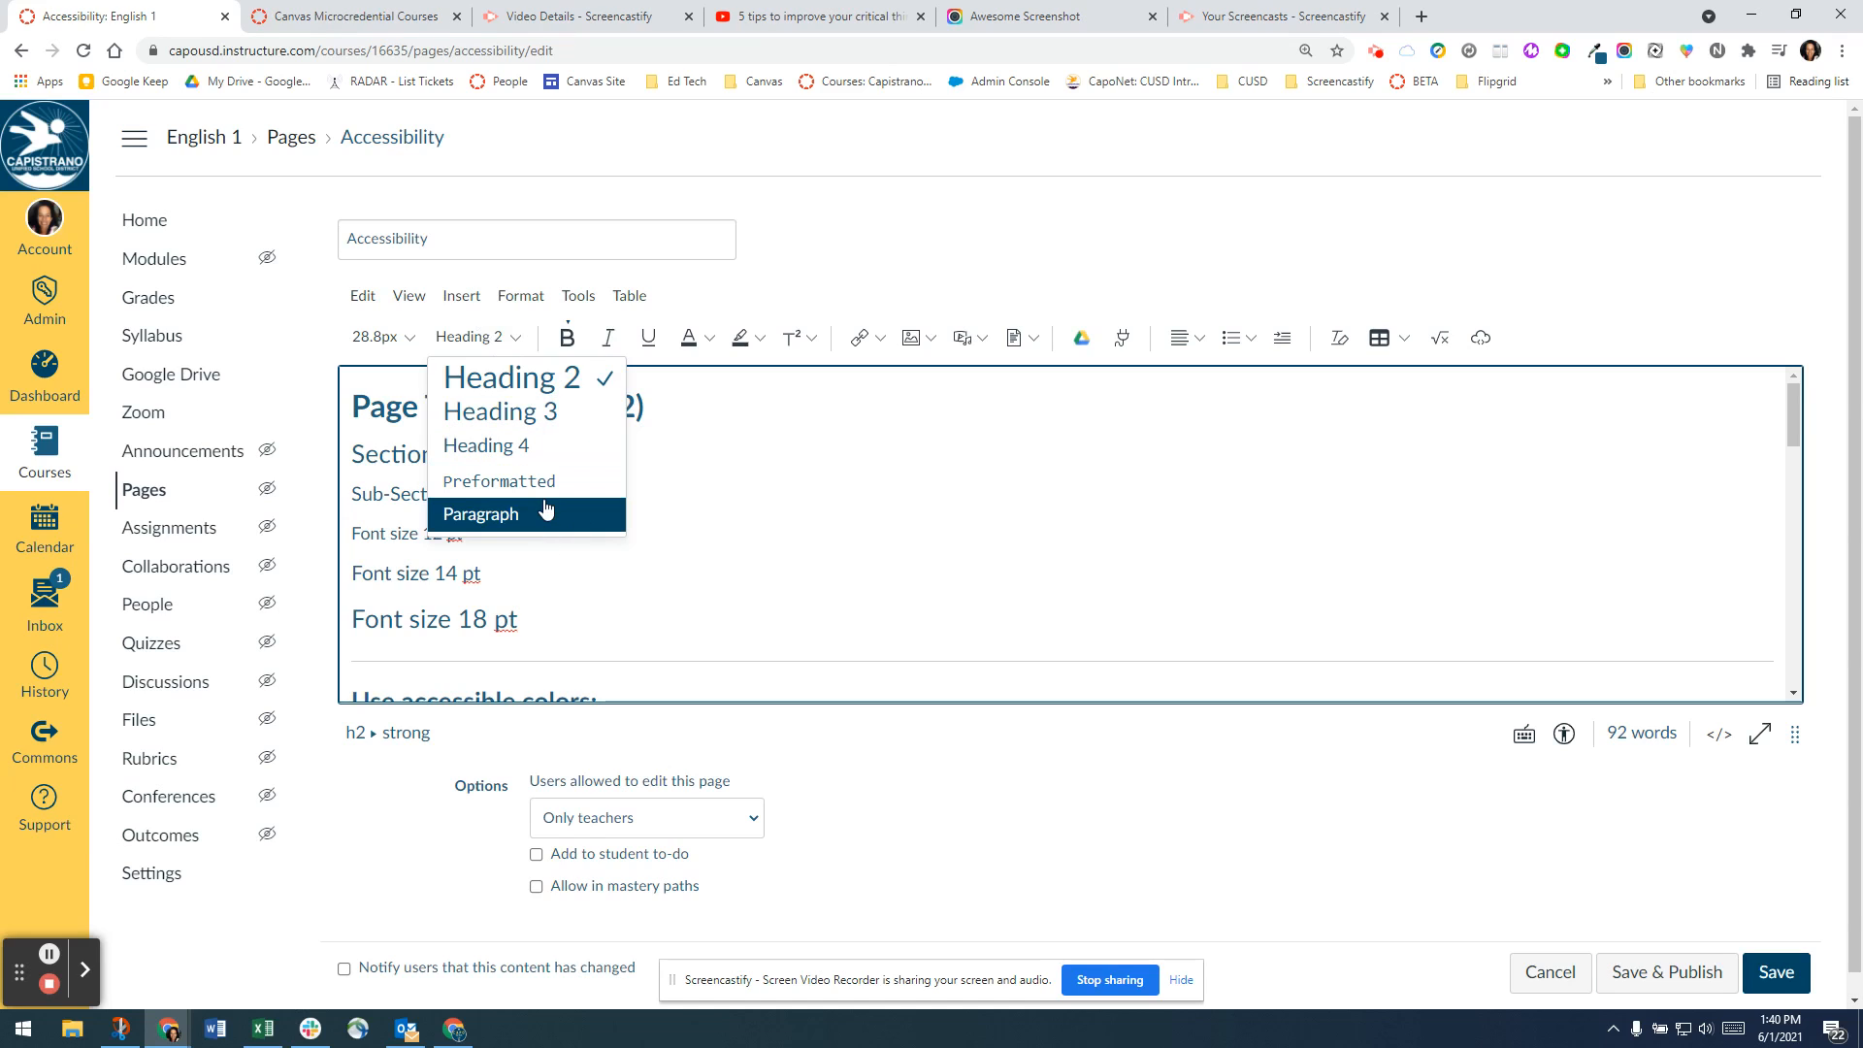
left_click(798, 534)
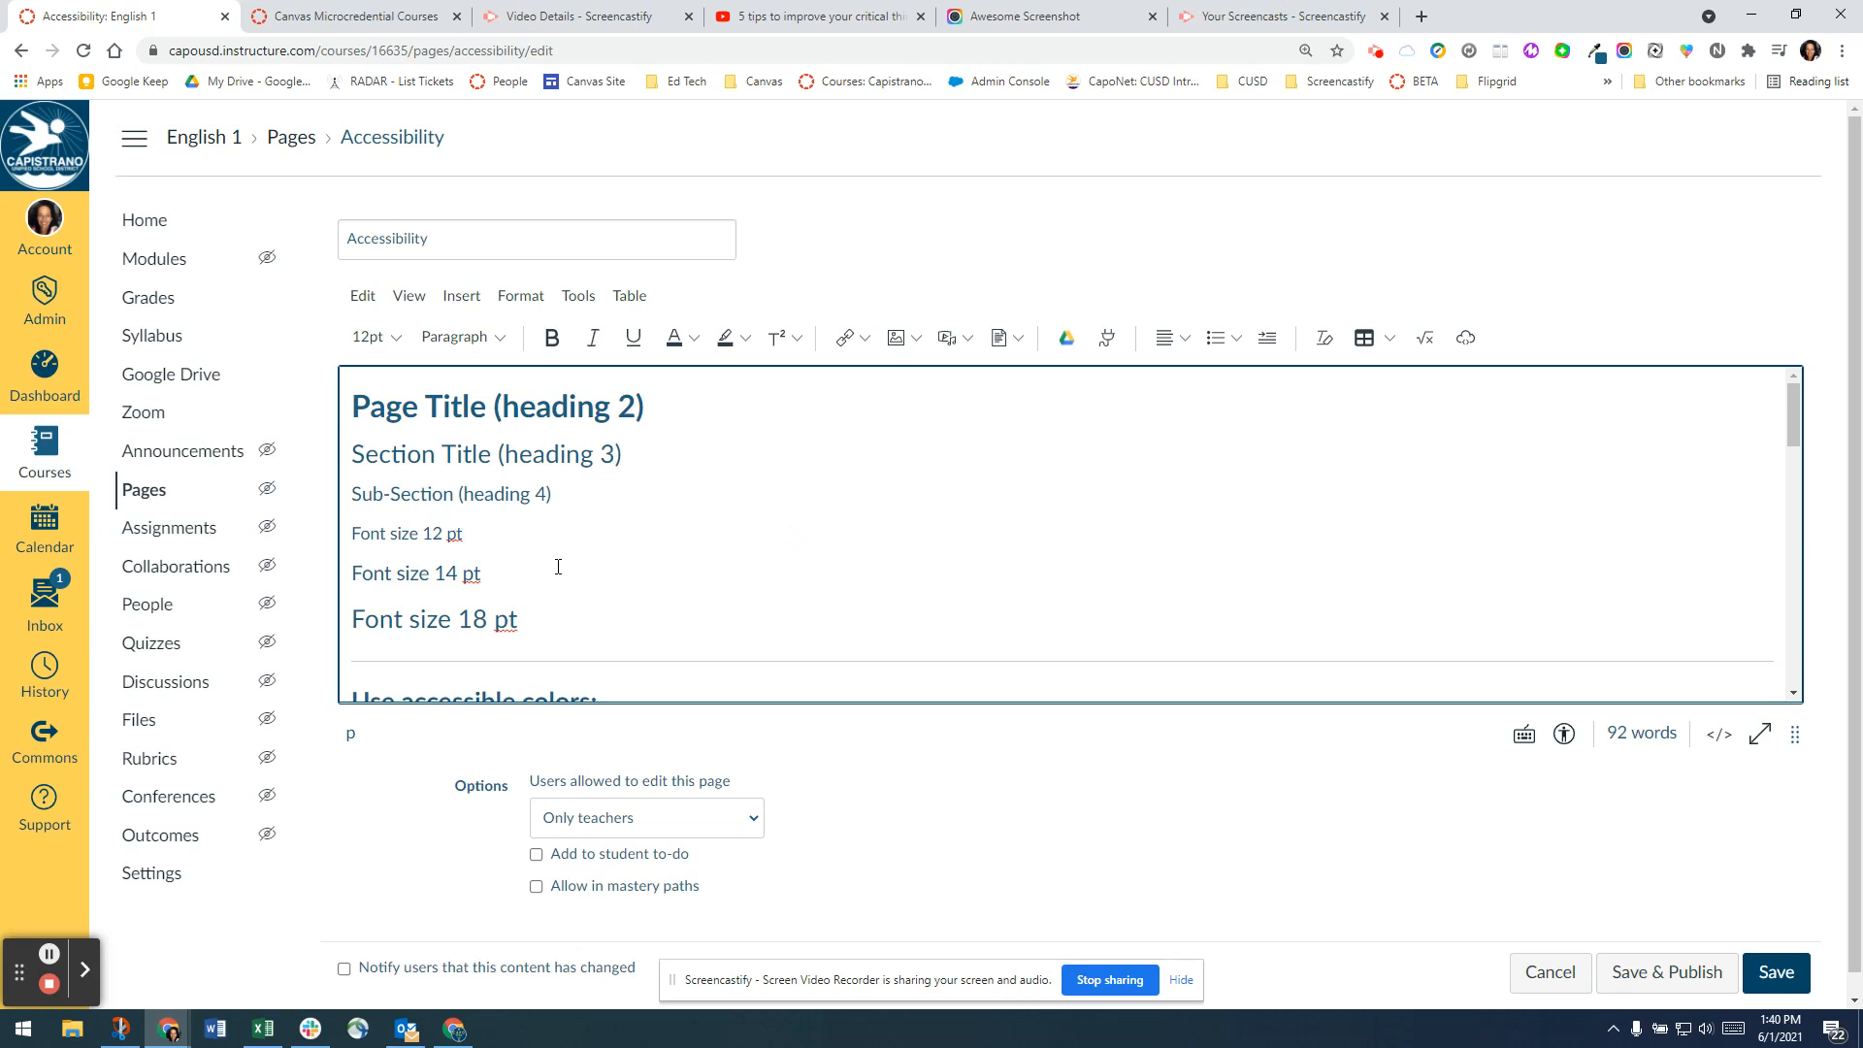
left_click_drag(353, 535, 652, 543)
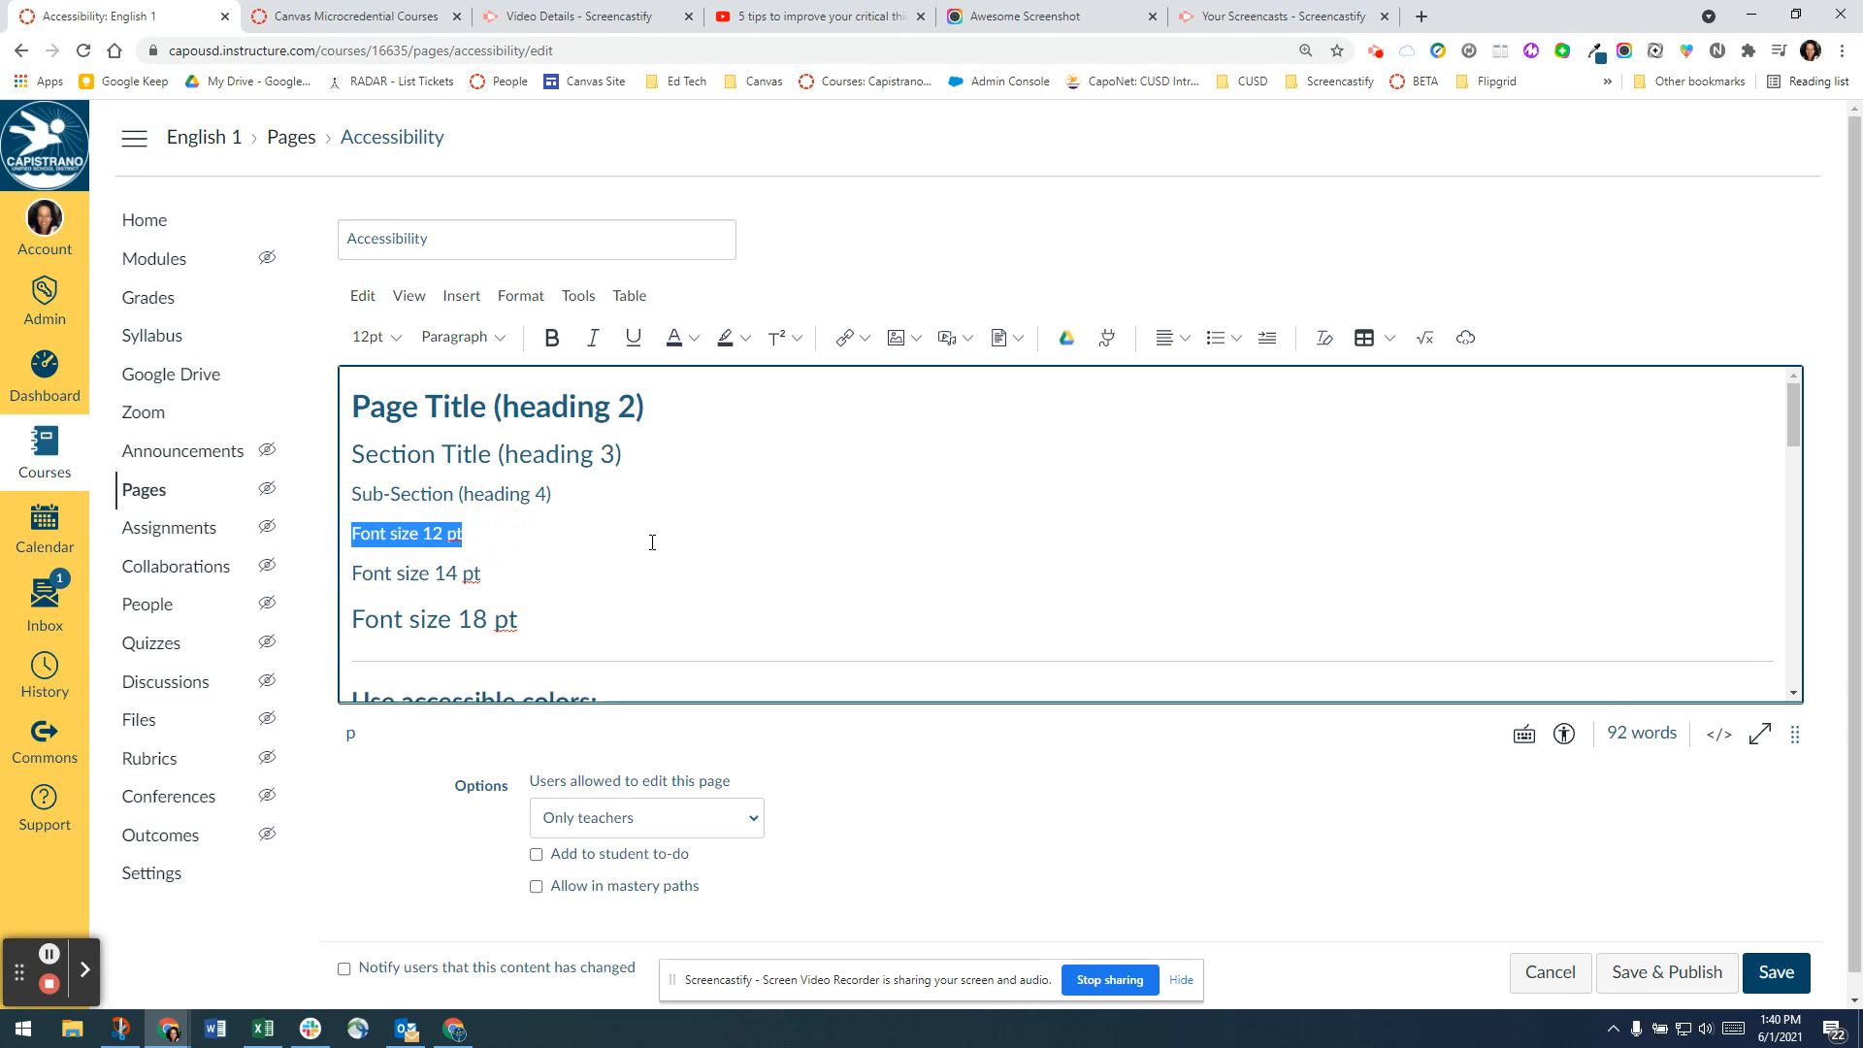
left_click(652, 542)
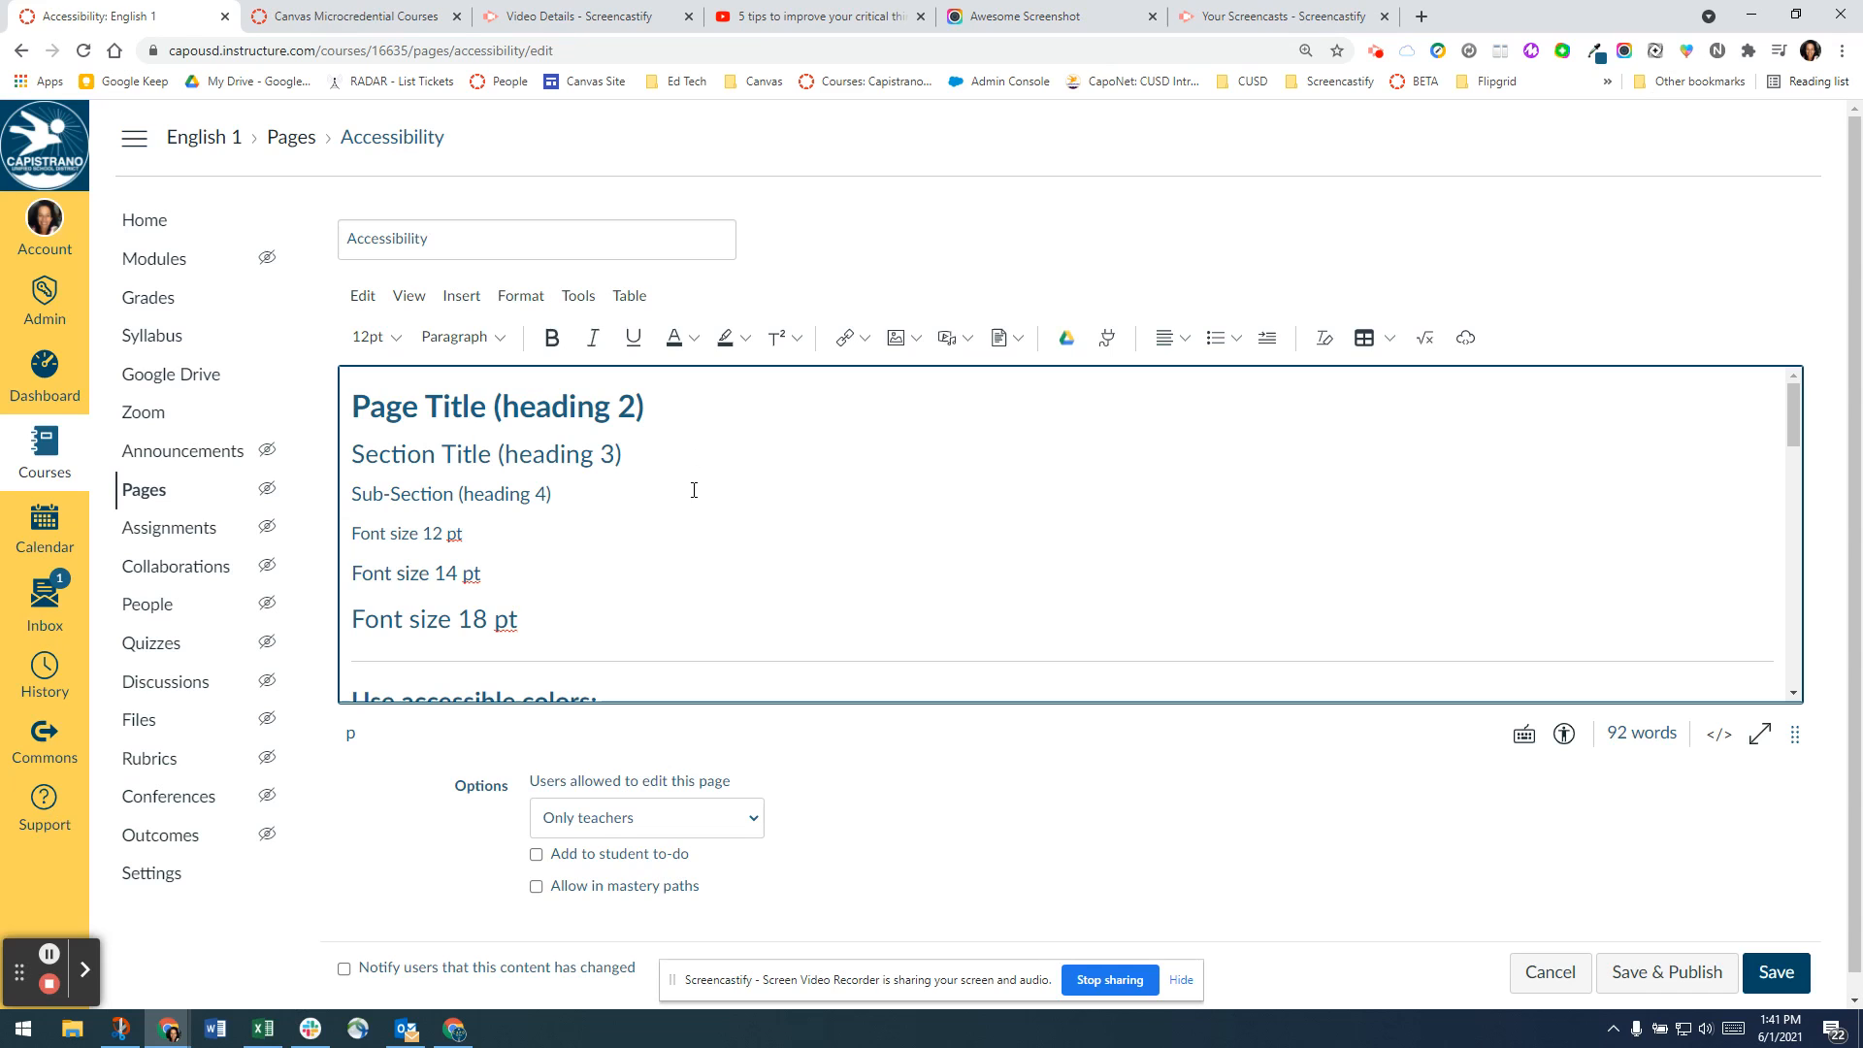
Enlarge the content editing area downward so the accessible colors table and the Images heading both fit.
scroll(693, 490, "down", 3)
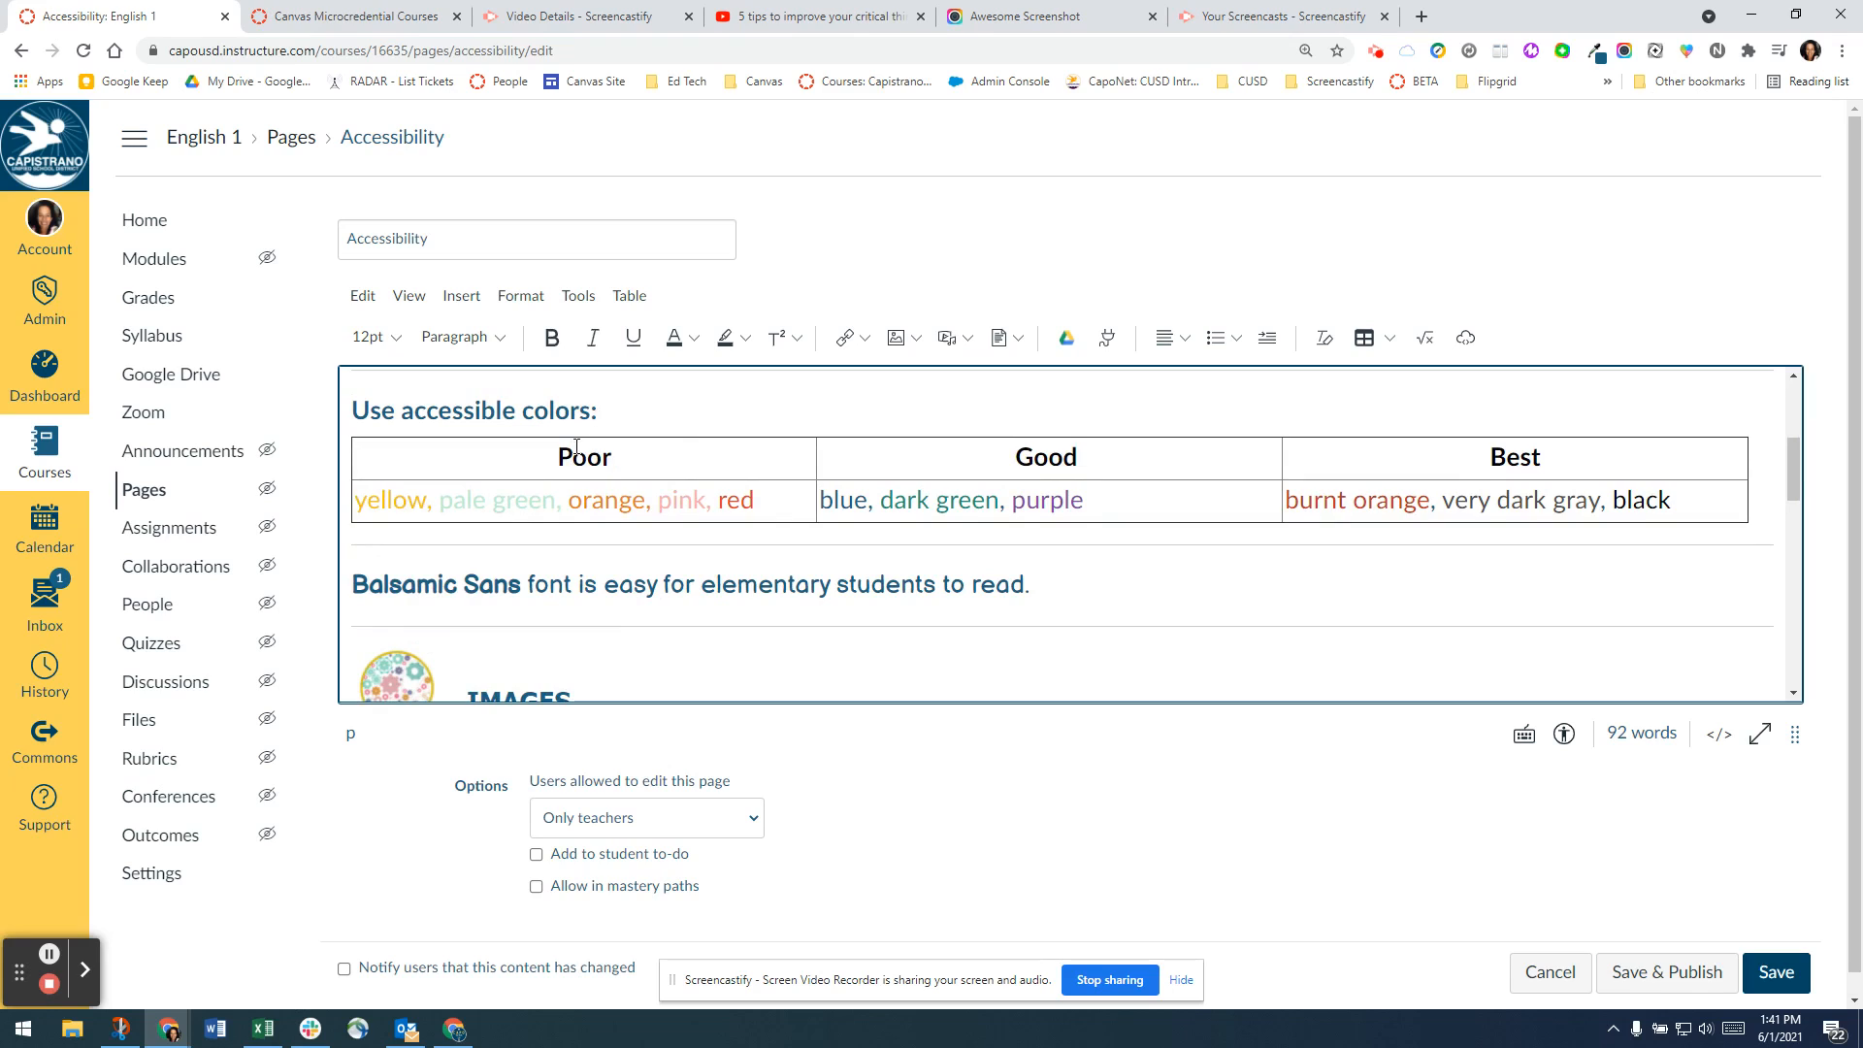
scroll(580, 452, "up", 1)
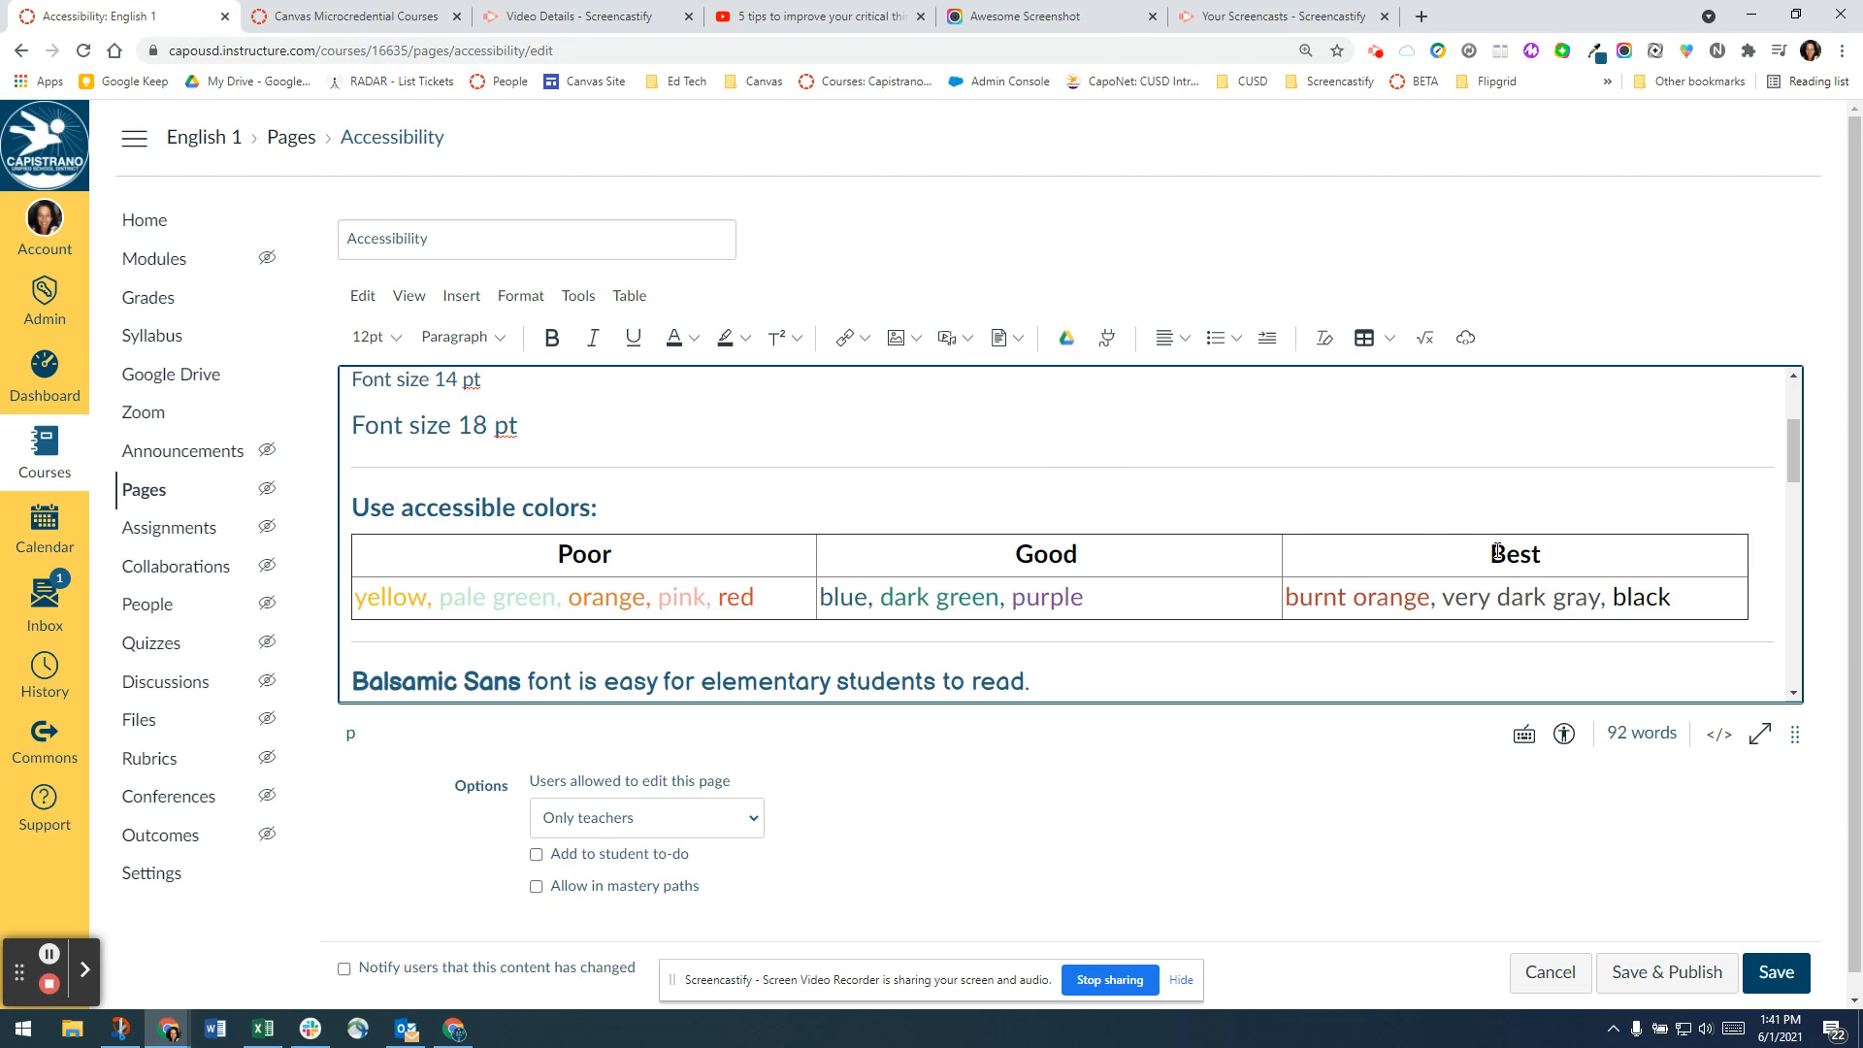
left_click_drag(1794, 741, 1794, 973)
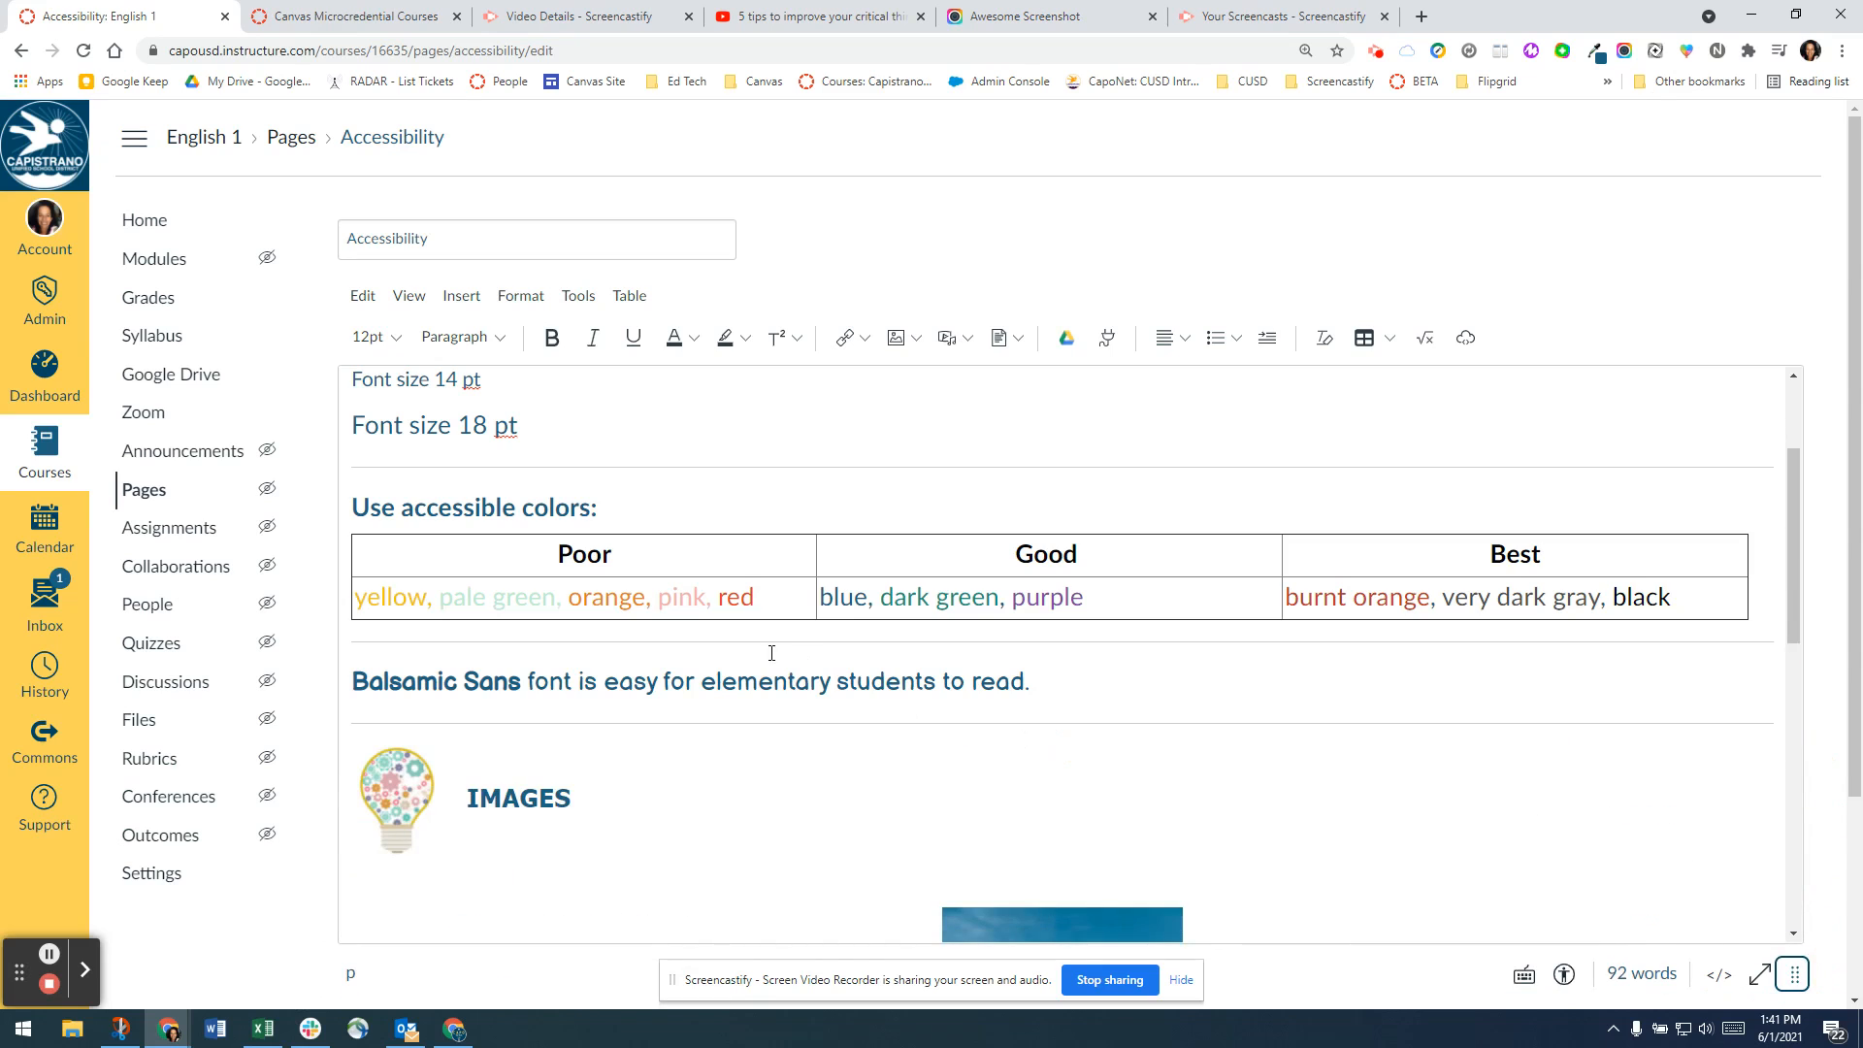
Set the font at the end of the "Font size 12 pt" line to Balsamiq Sans.
left_click(522, 295)
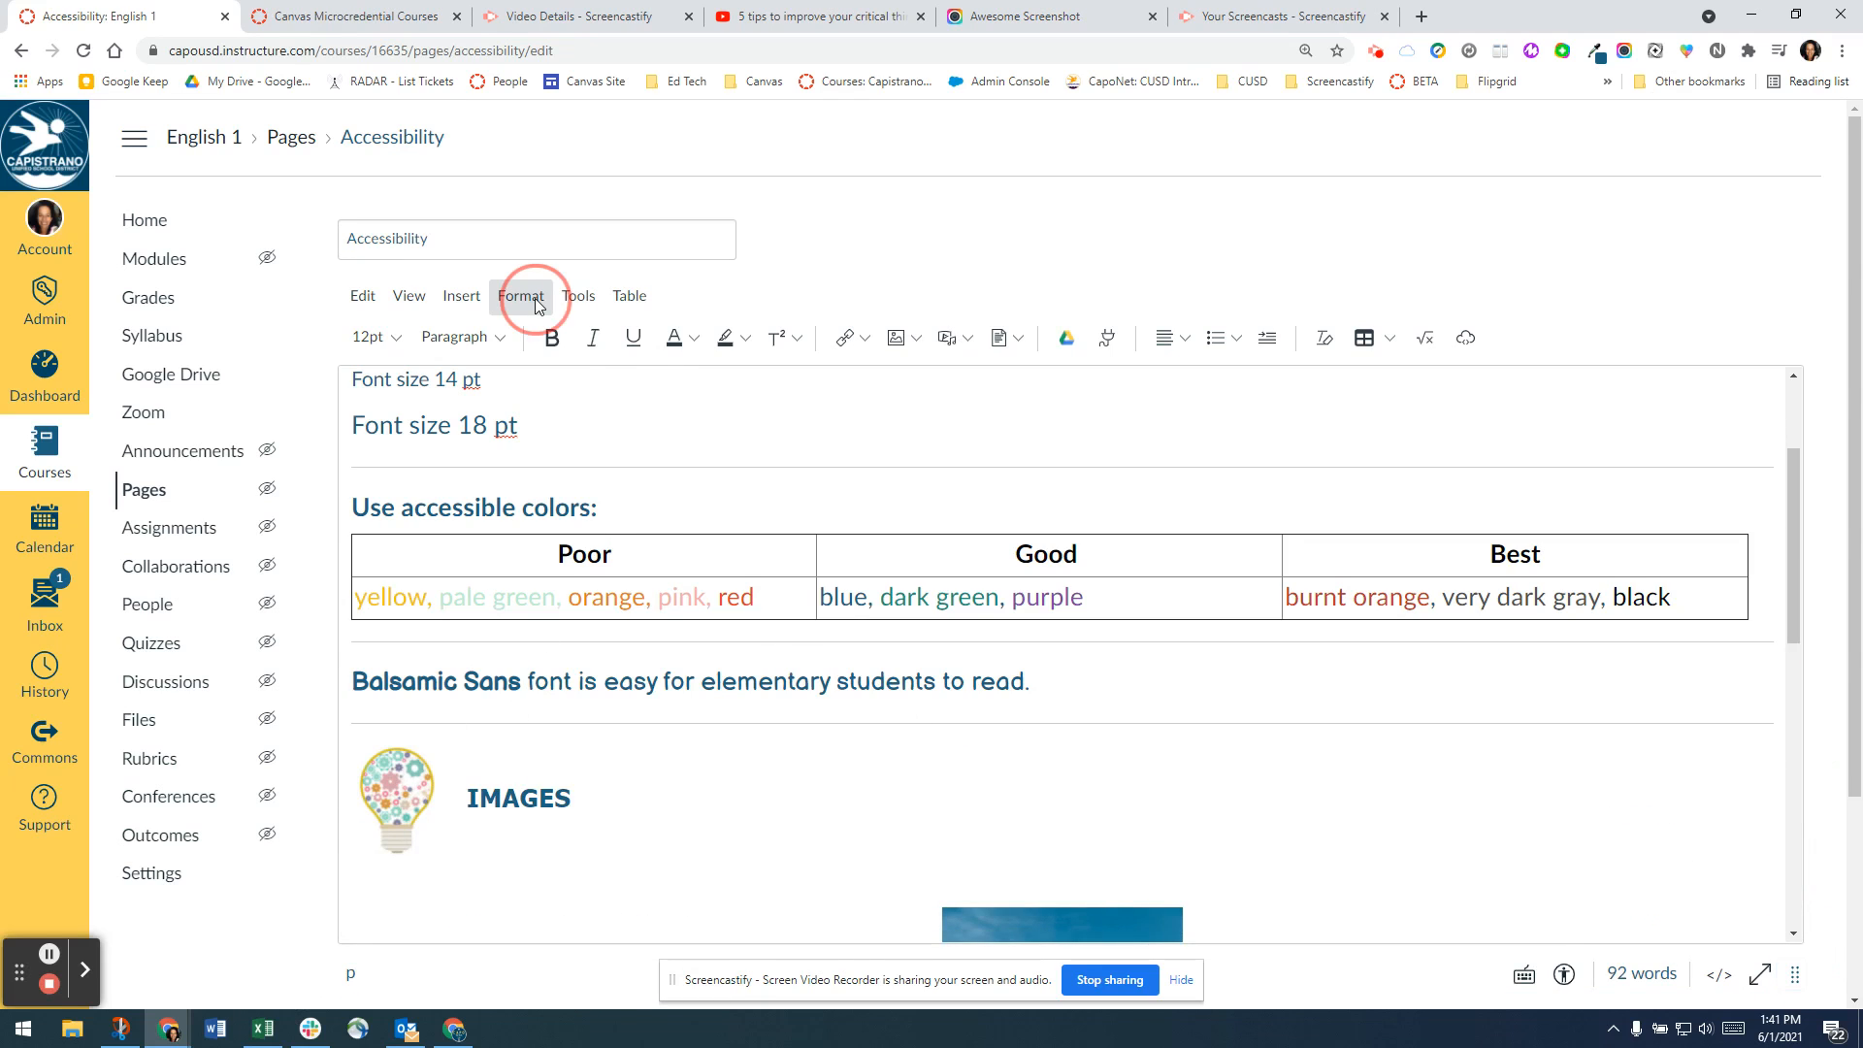
mouse_move(553, 653)
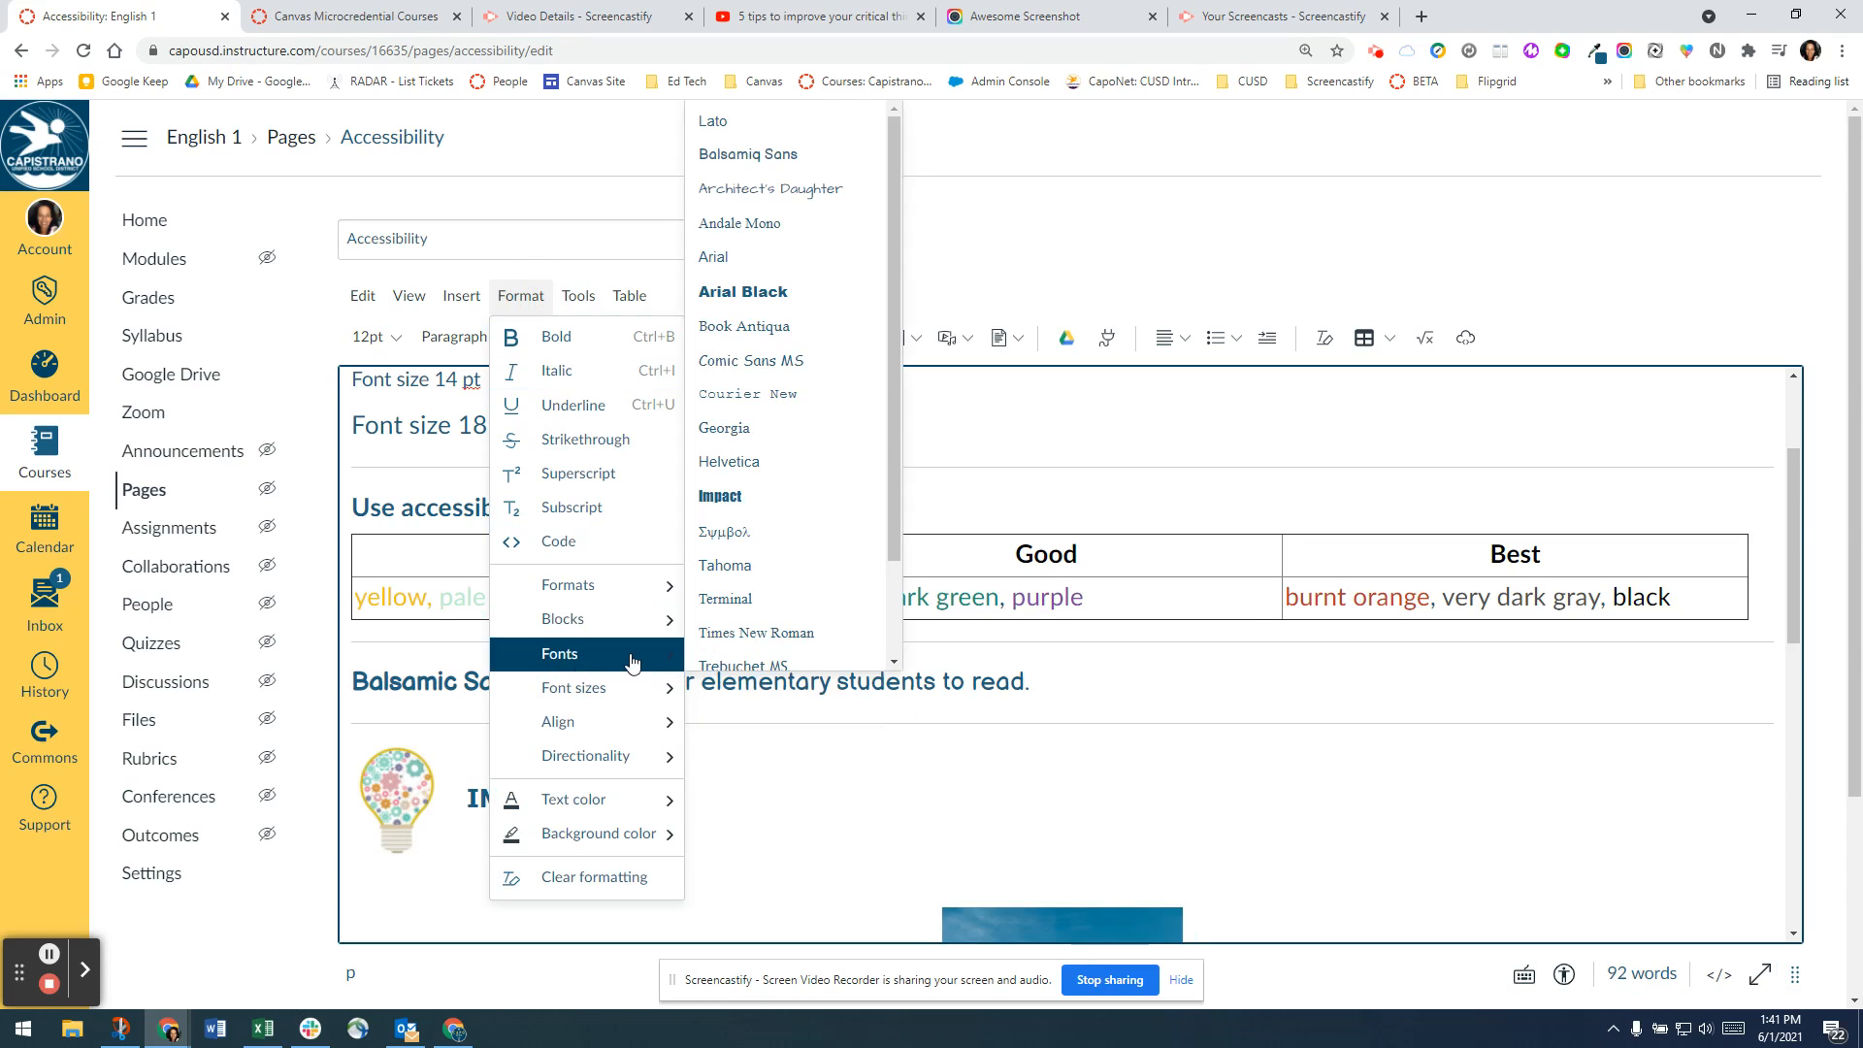
left_click(788, 158)
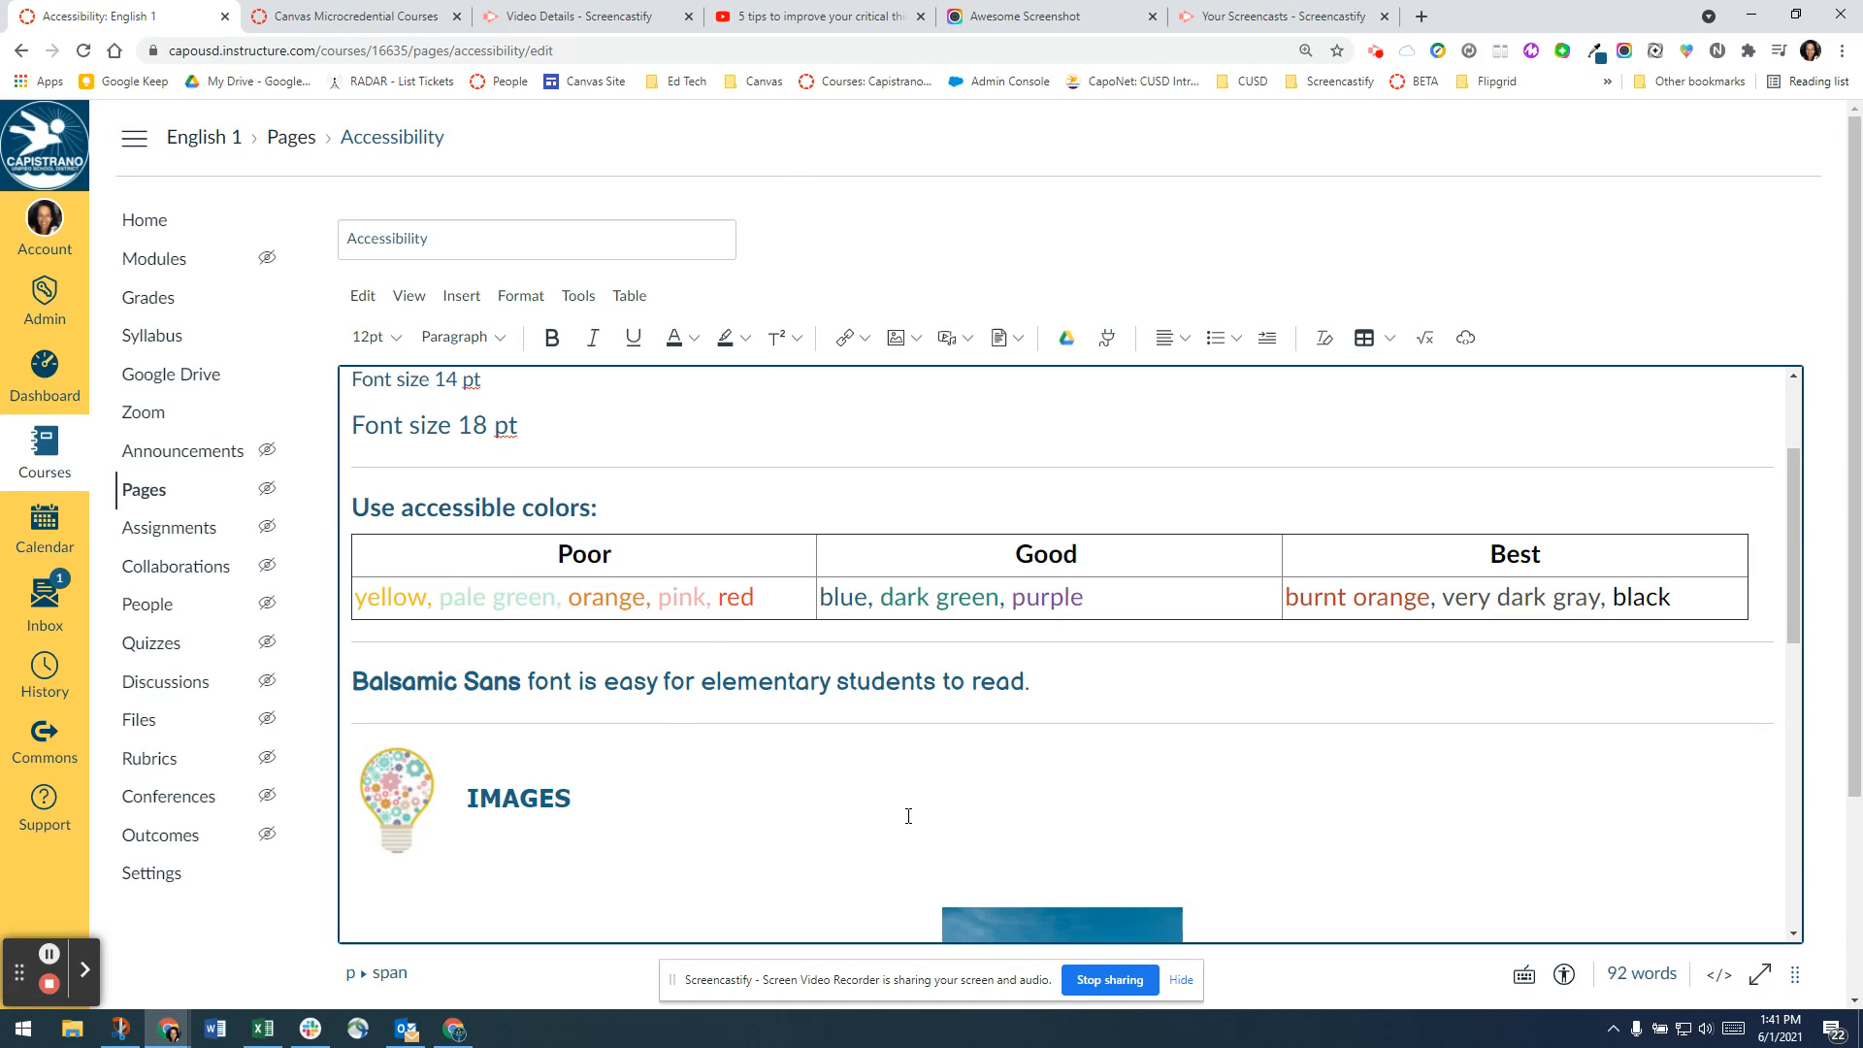
Review the Eiffel Tower image's alt text, display and size options, and close them without changes.
scroll(888, 761, "down", 1)
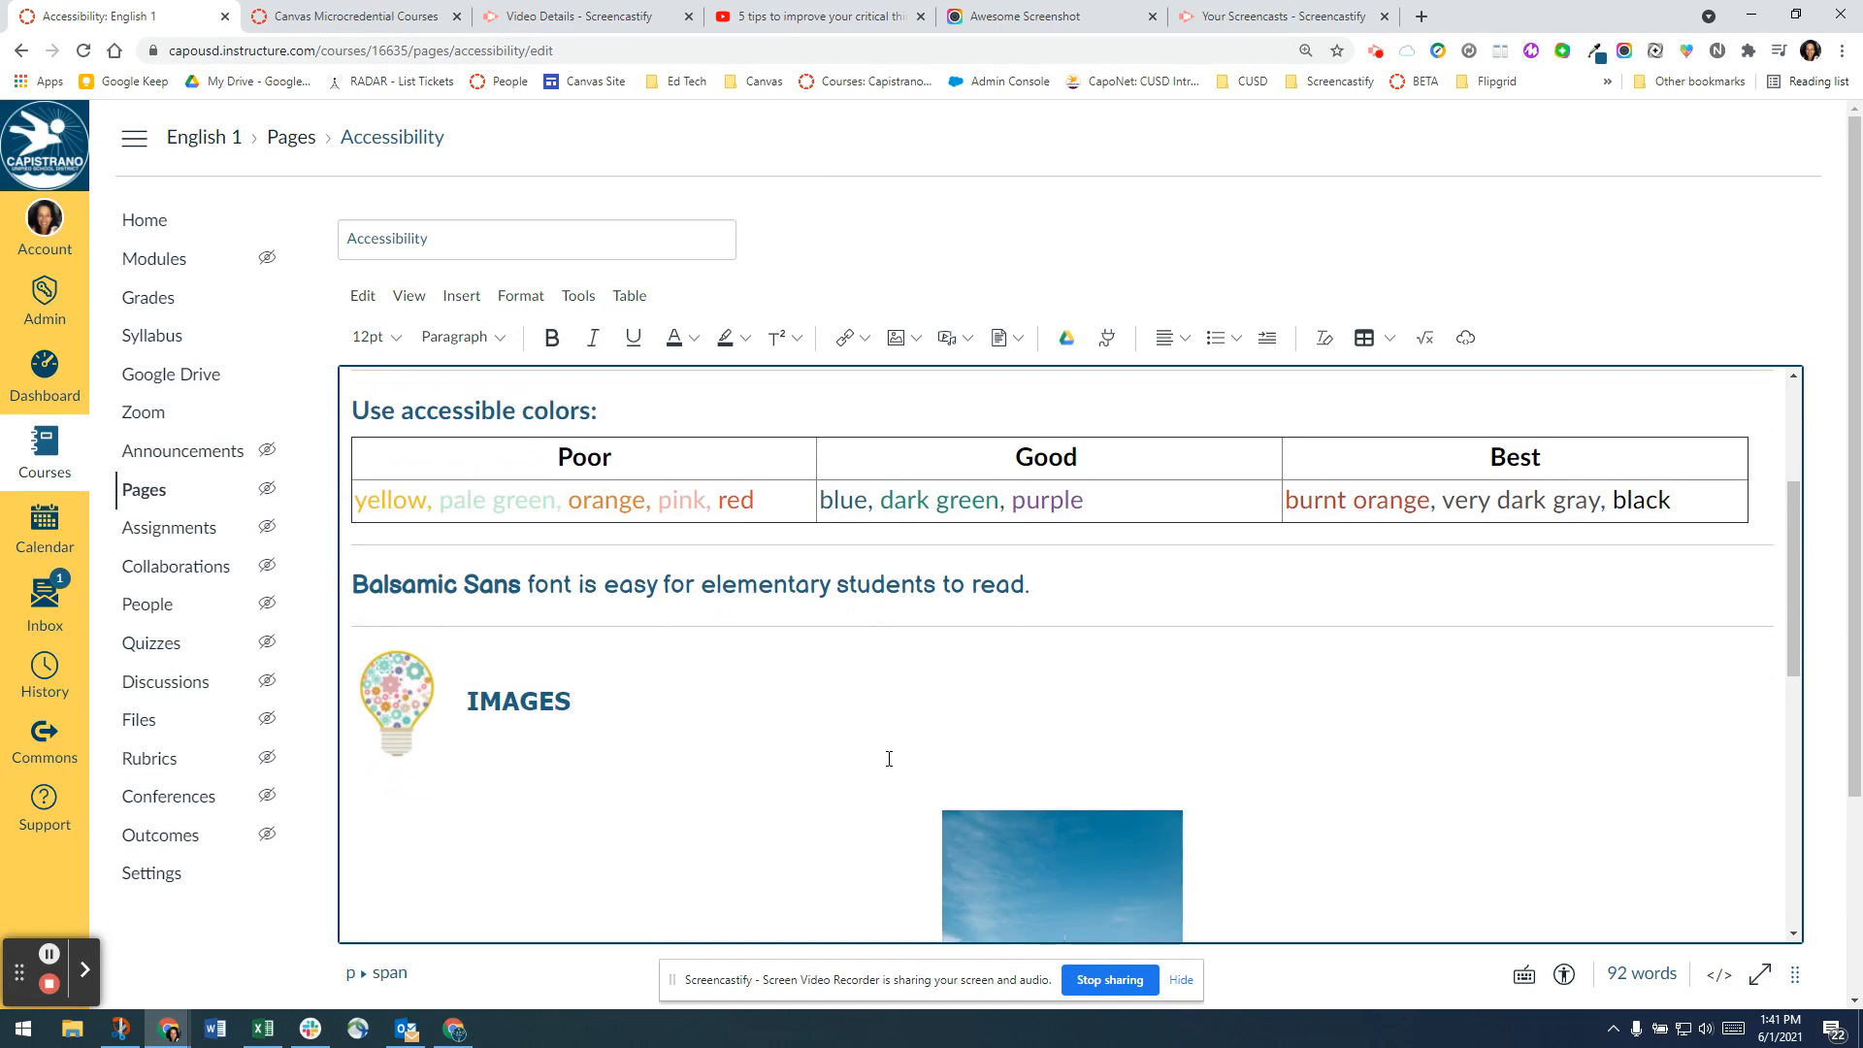
scroll(792, 727, "down", 2)
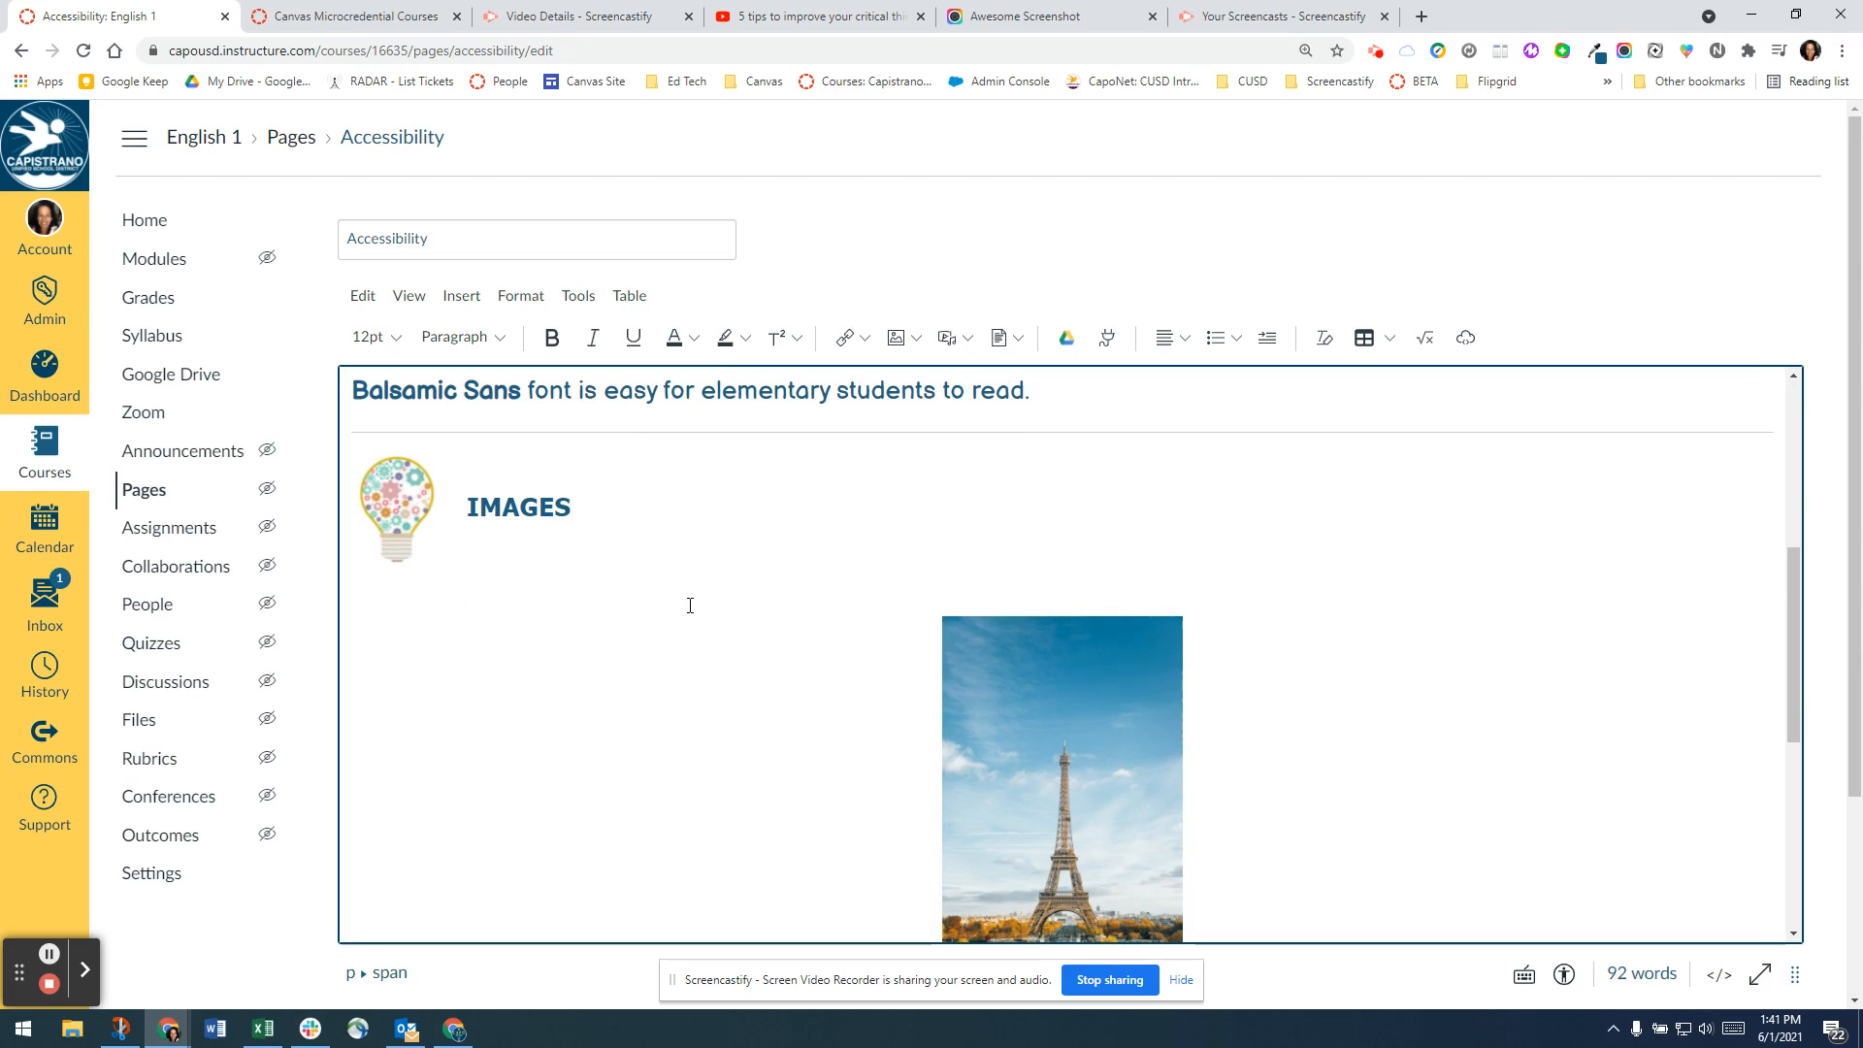
left_click(1021, 646)
left_click(1068, 585)
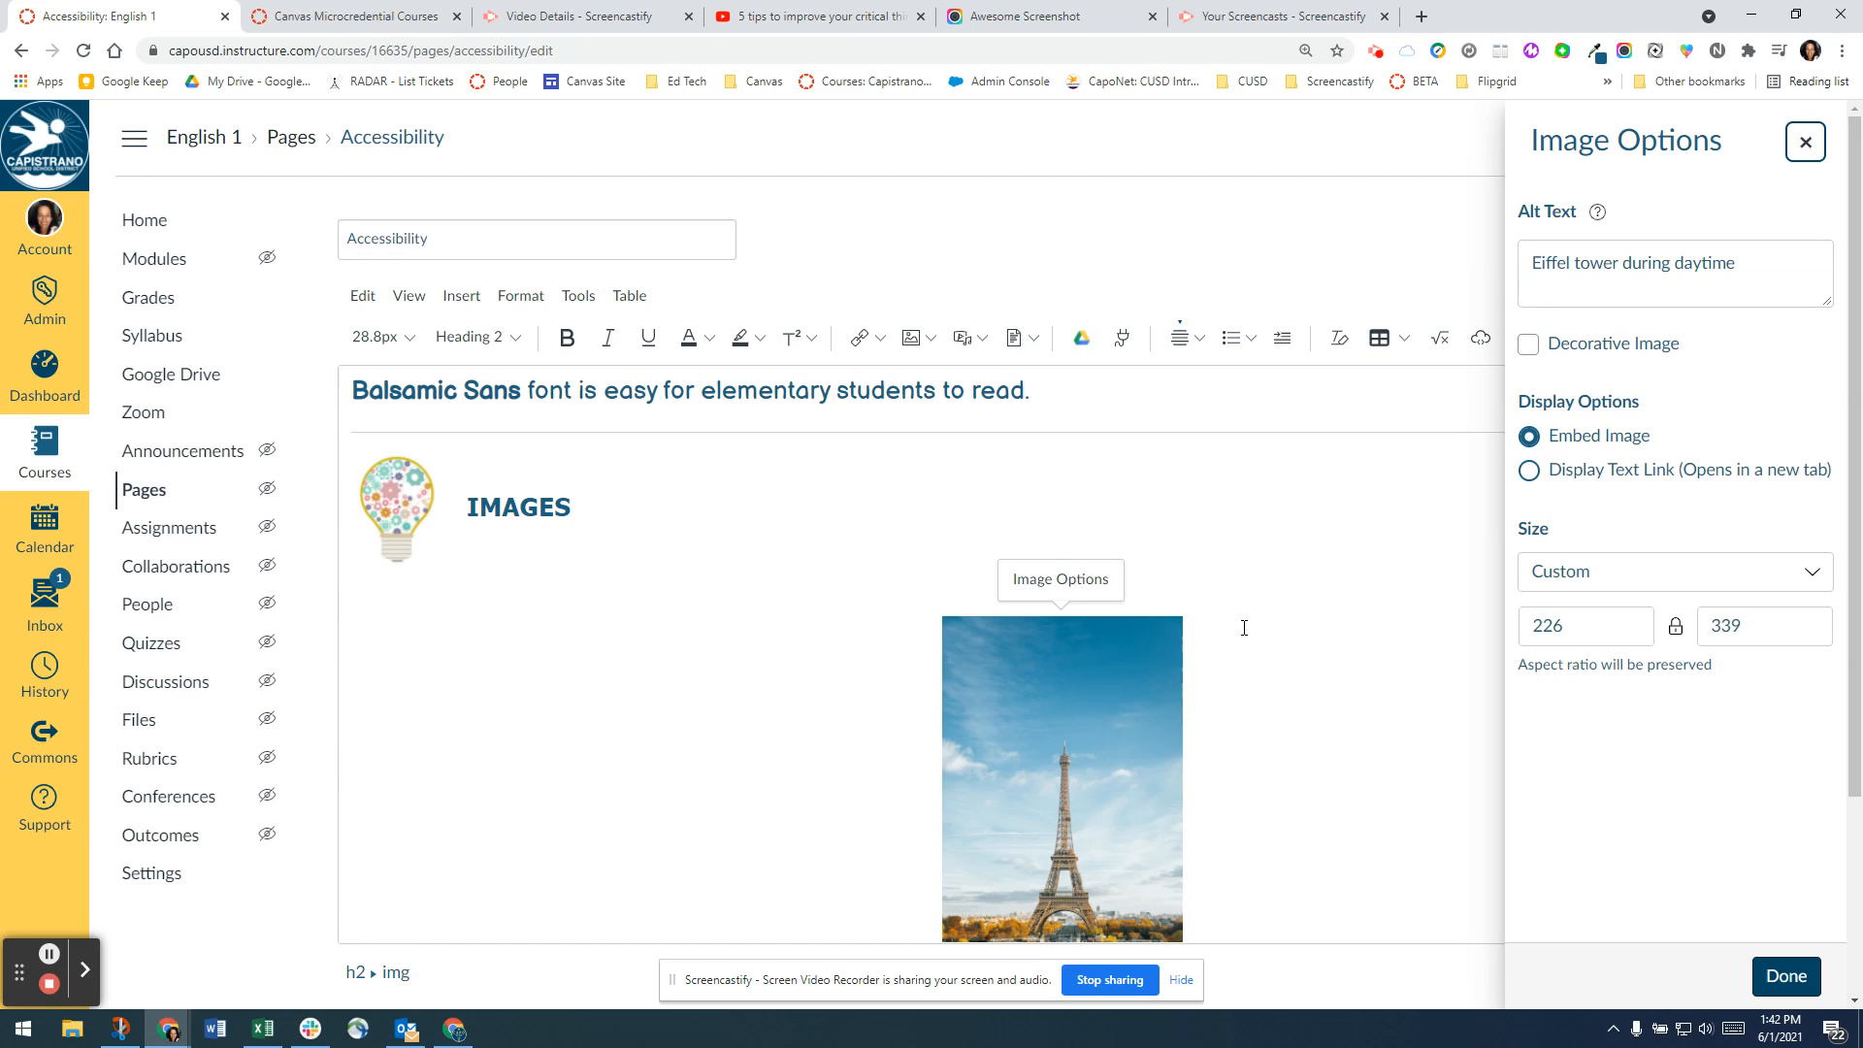
scroll(1328, 637, "down", 1)
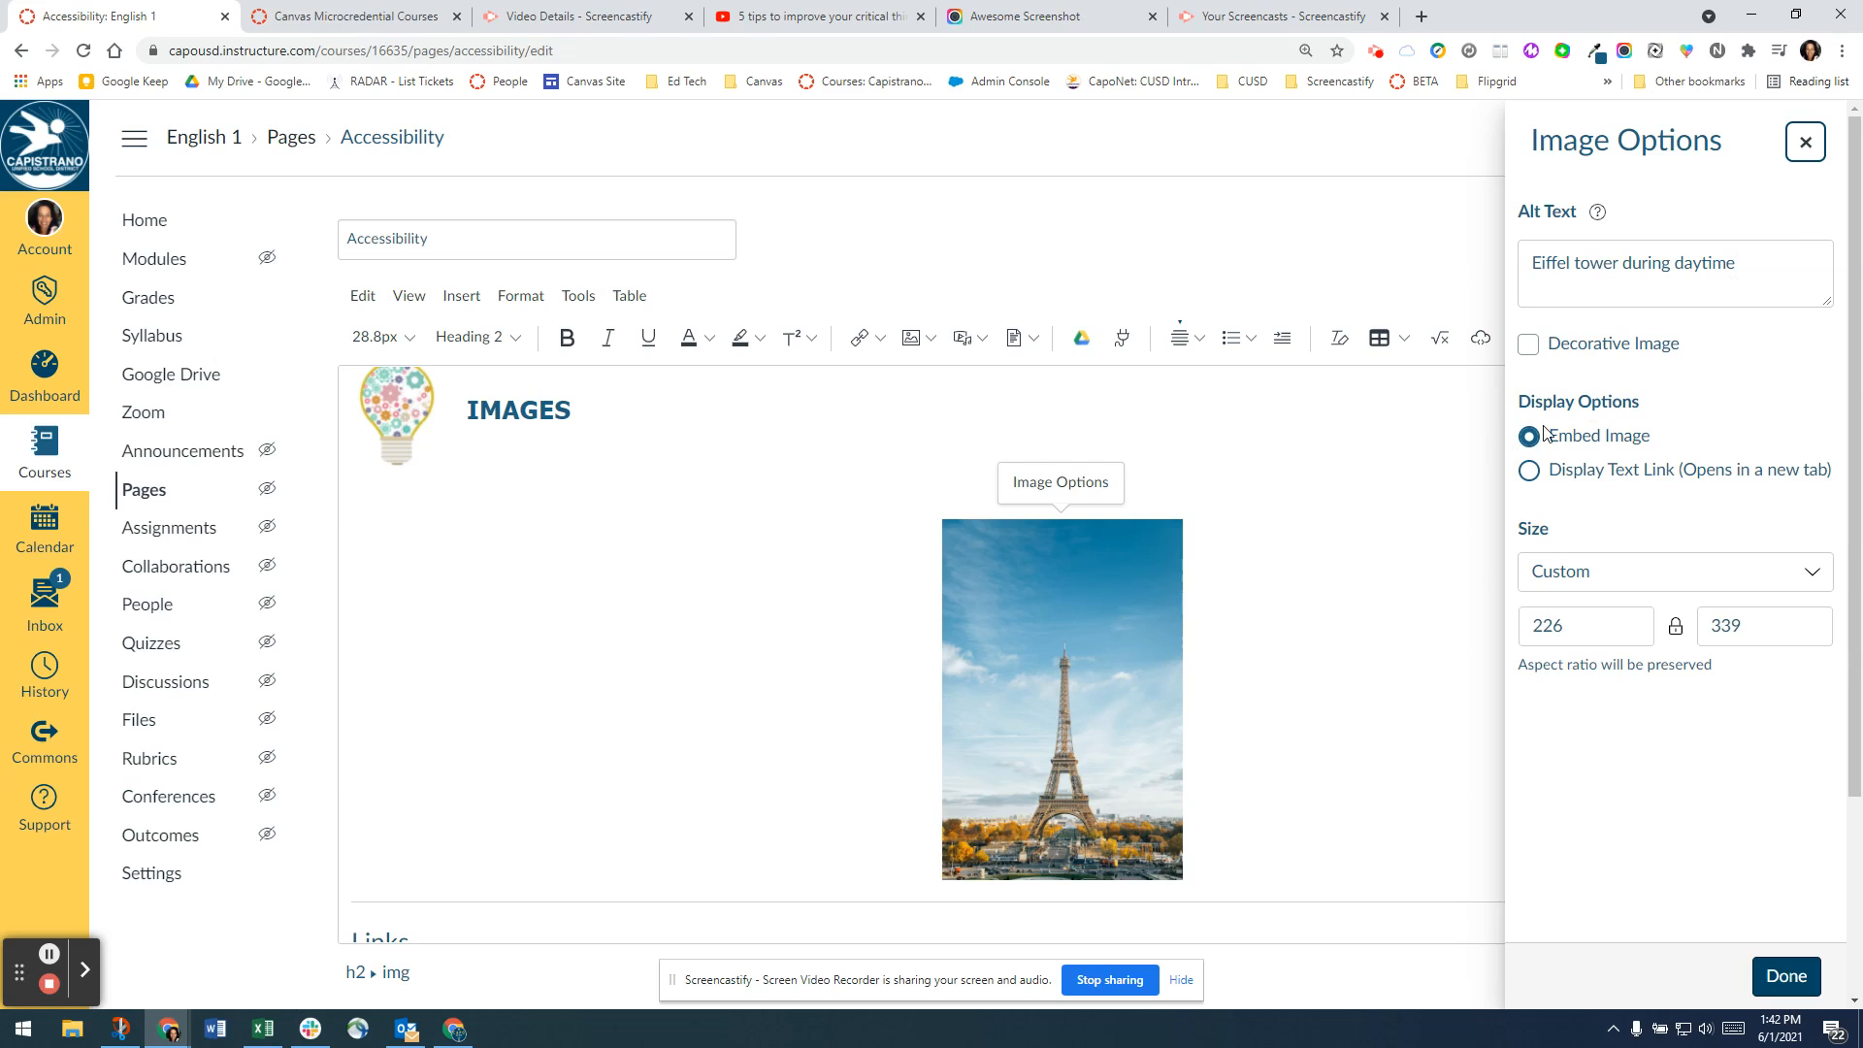
left_click(1805, 142)
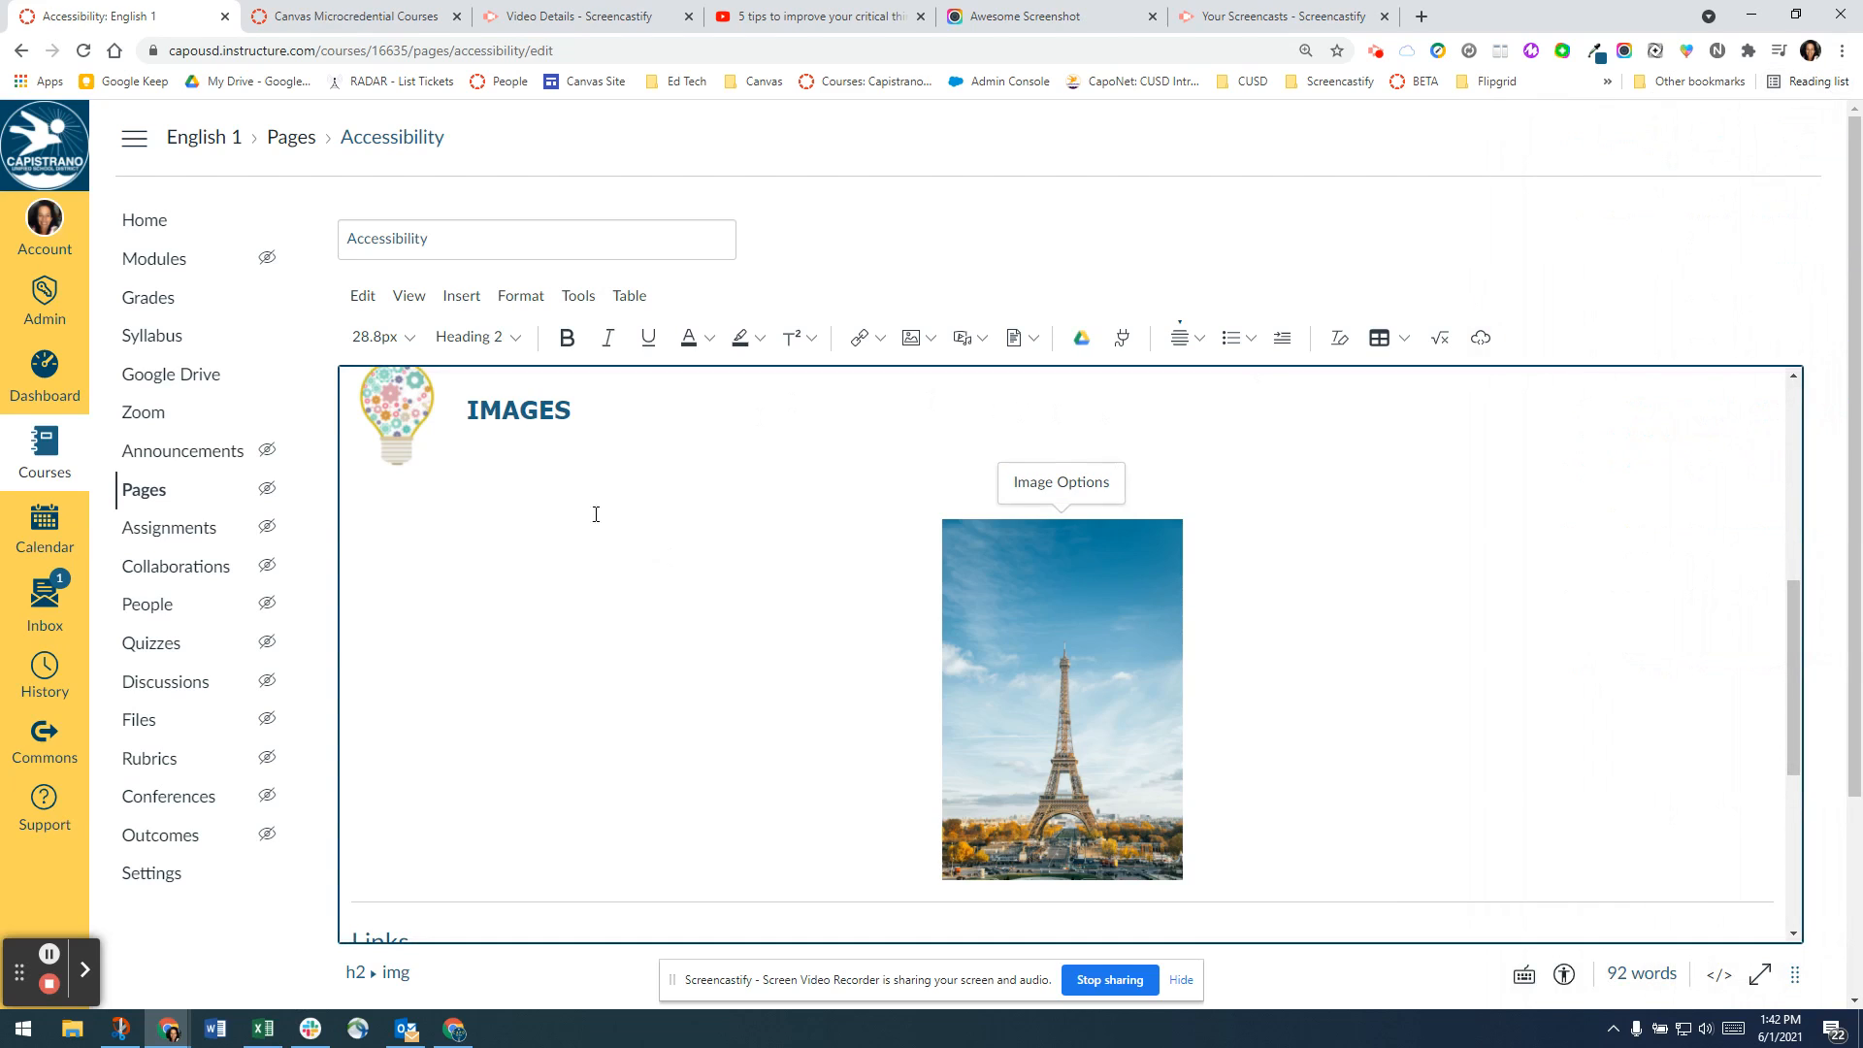
Review the lightbulb image's options, including its decorative image setting, and accept them as they are.
scroll(477, 566, "up", 1)
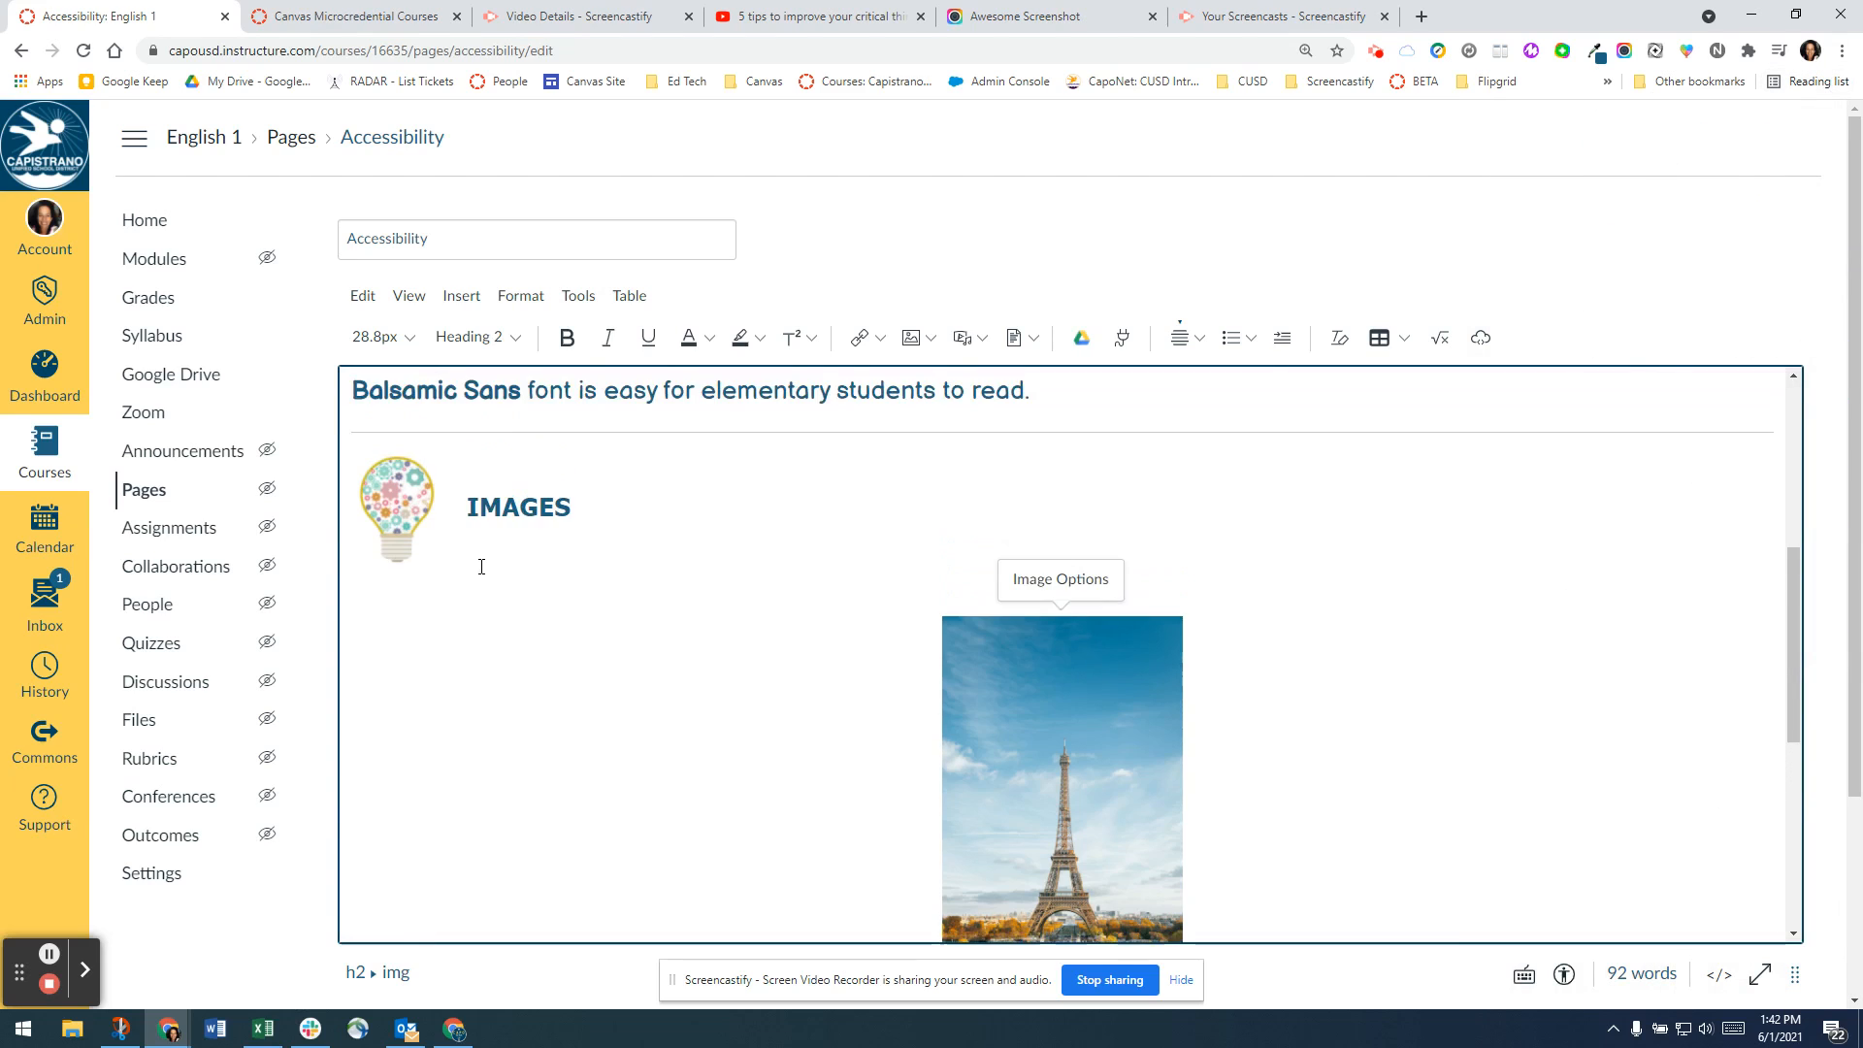
left_click(406, 513)
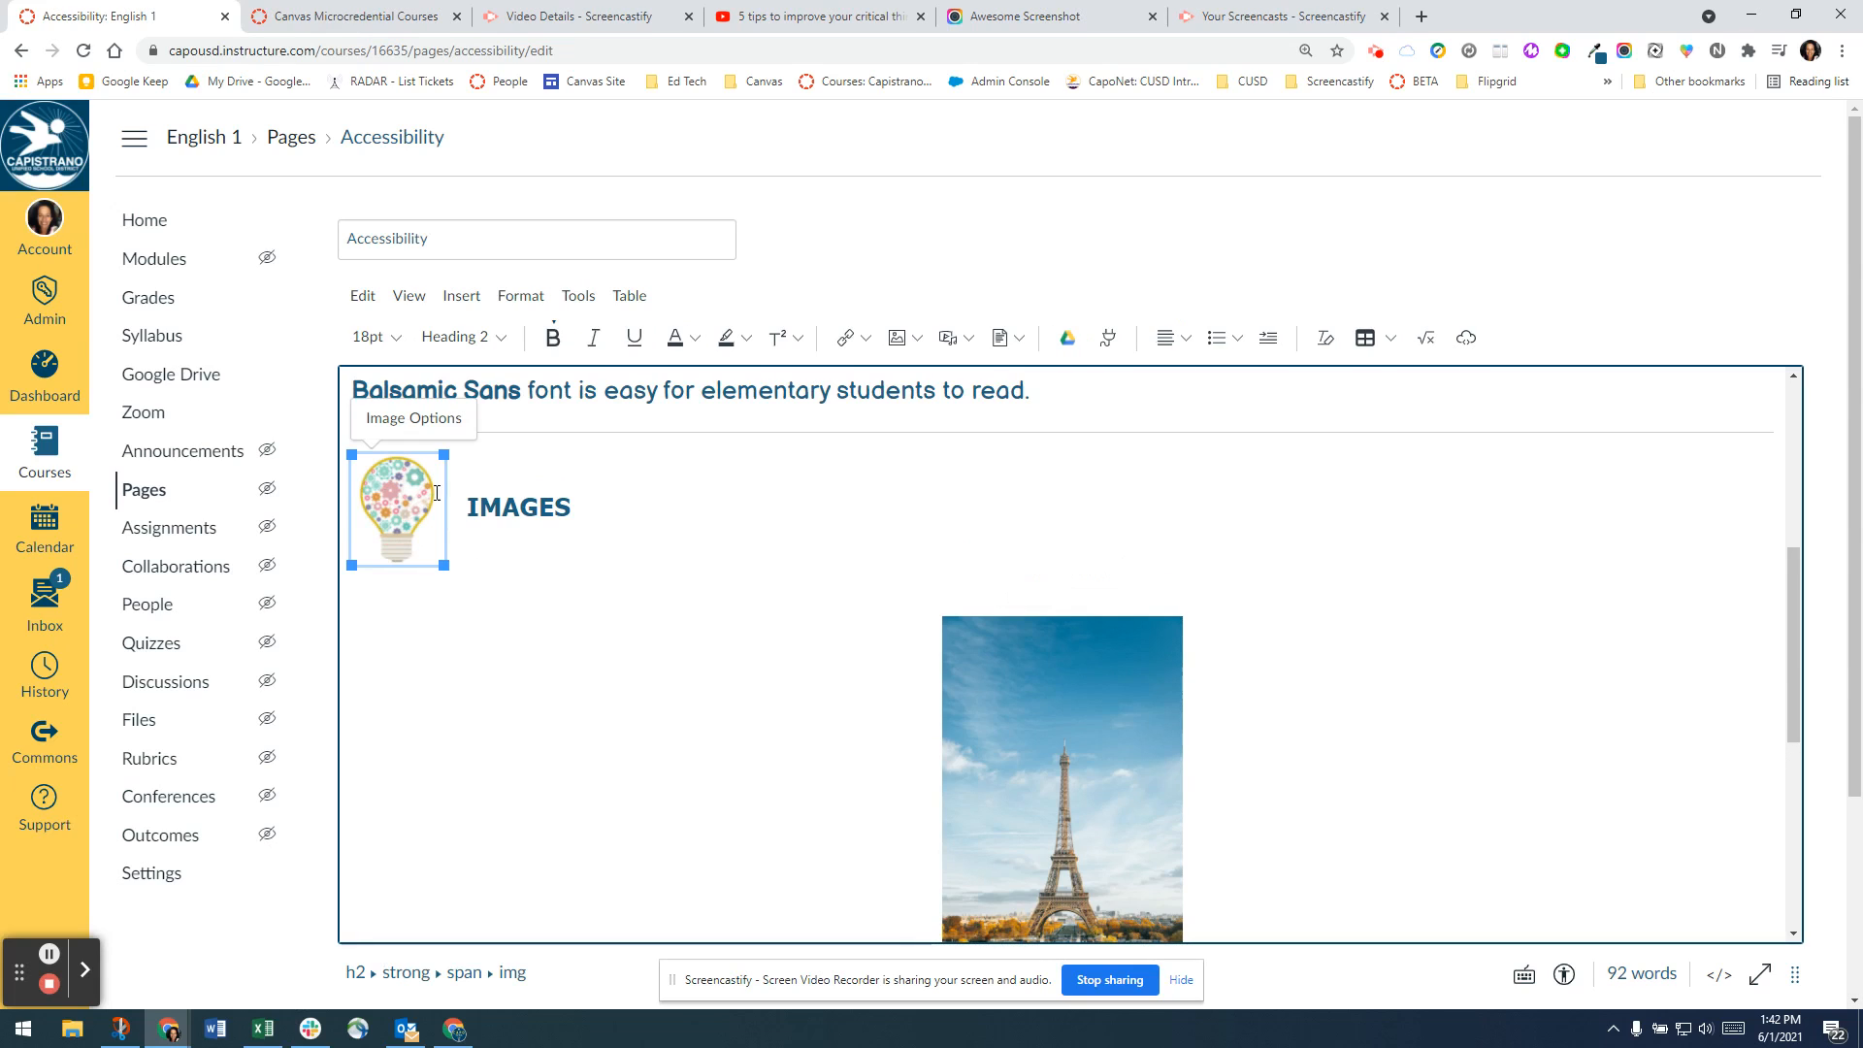
left_click(424, 431)
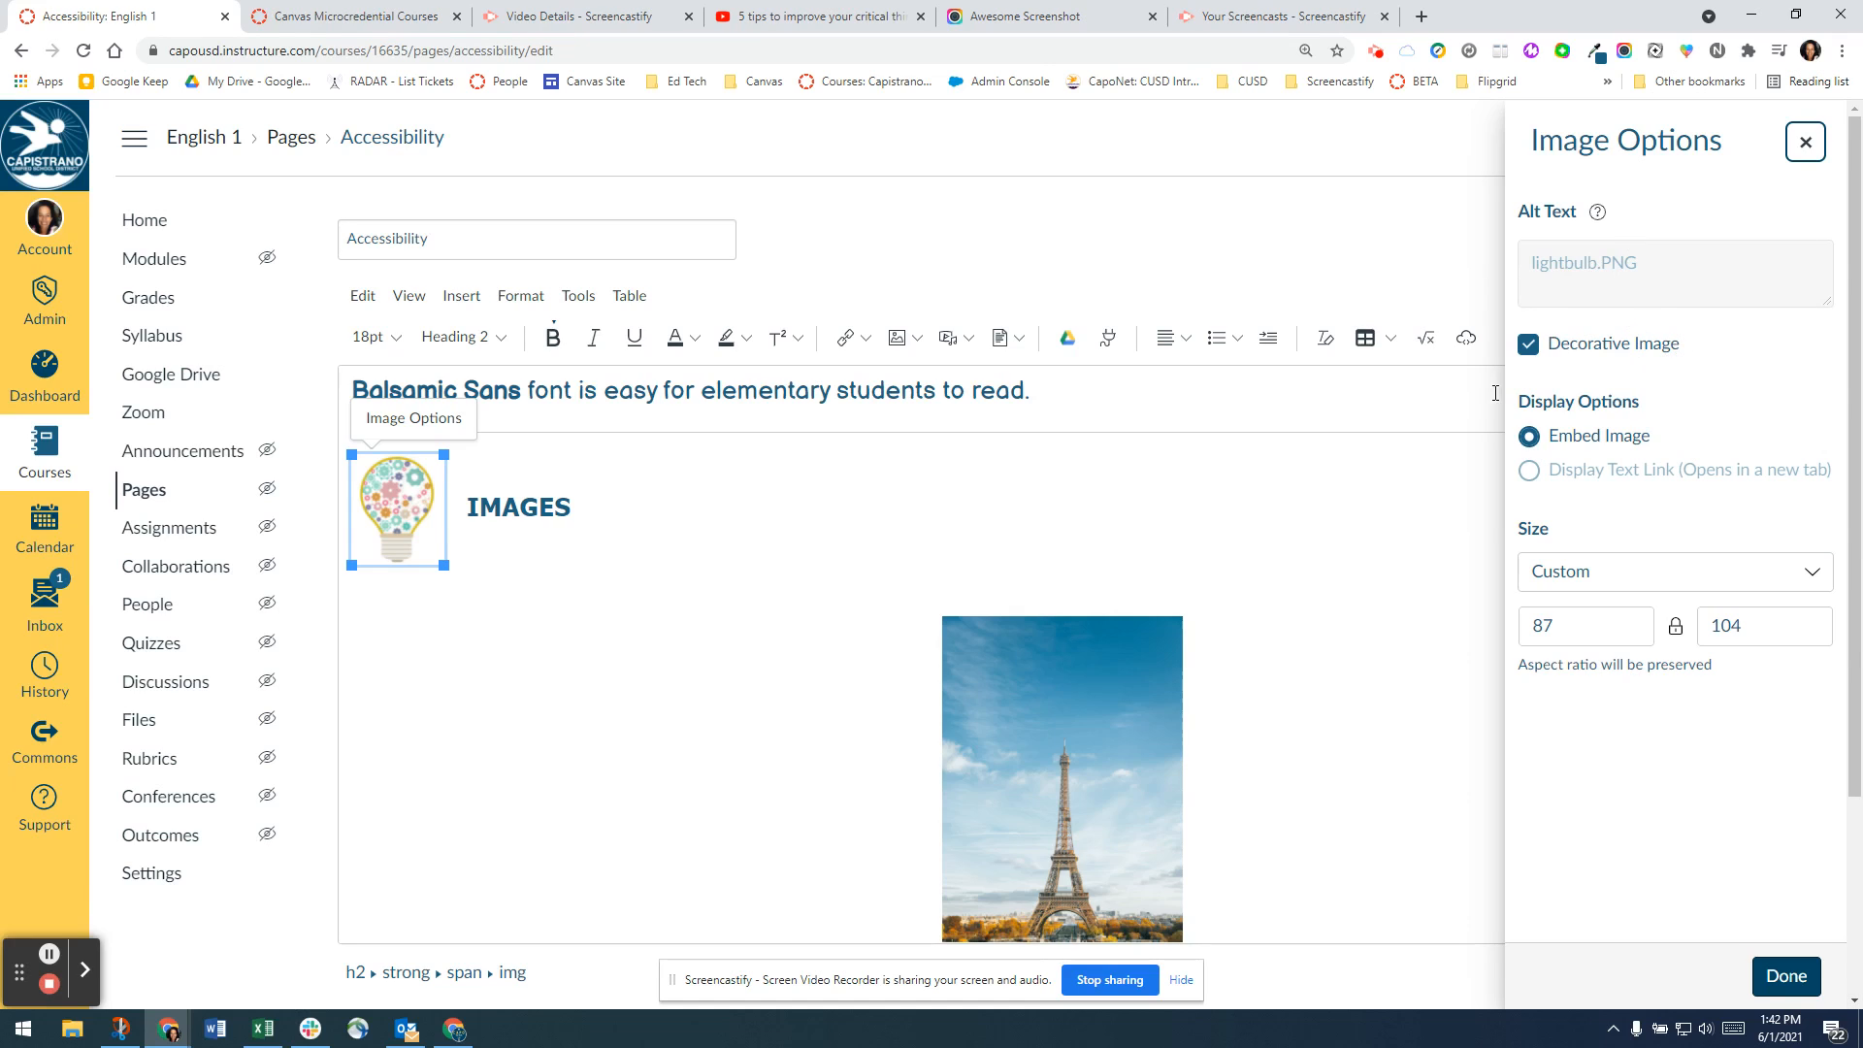
left_click(1791, 978)
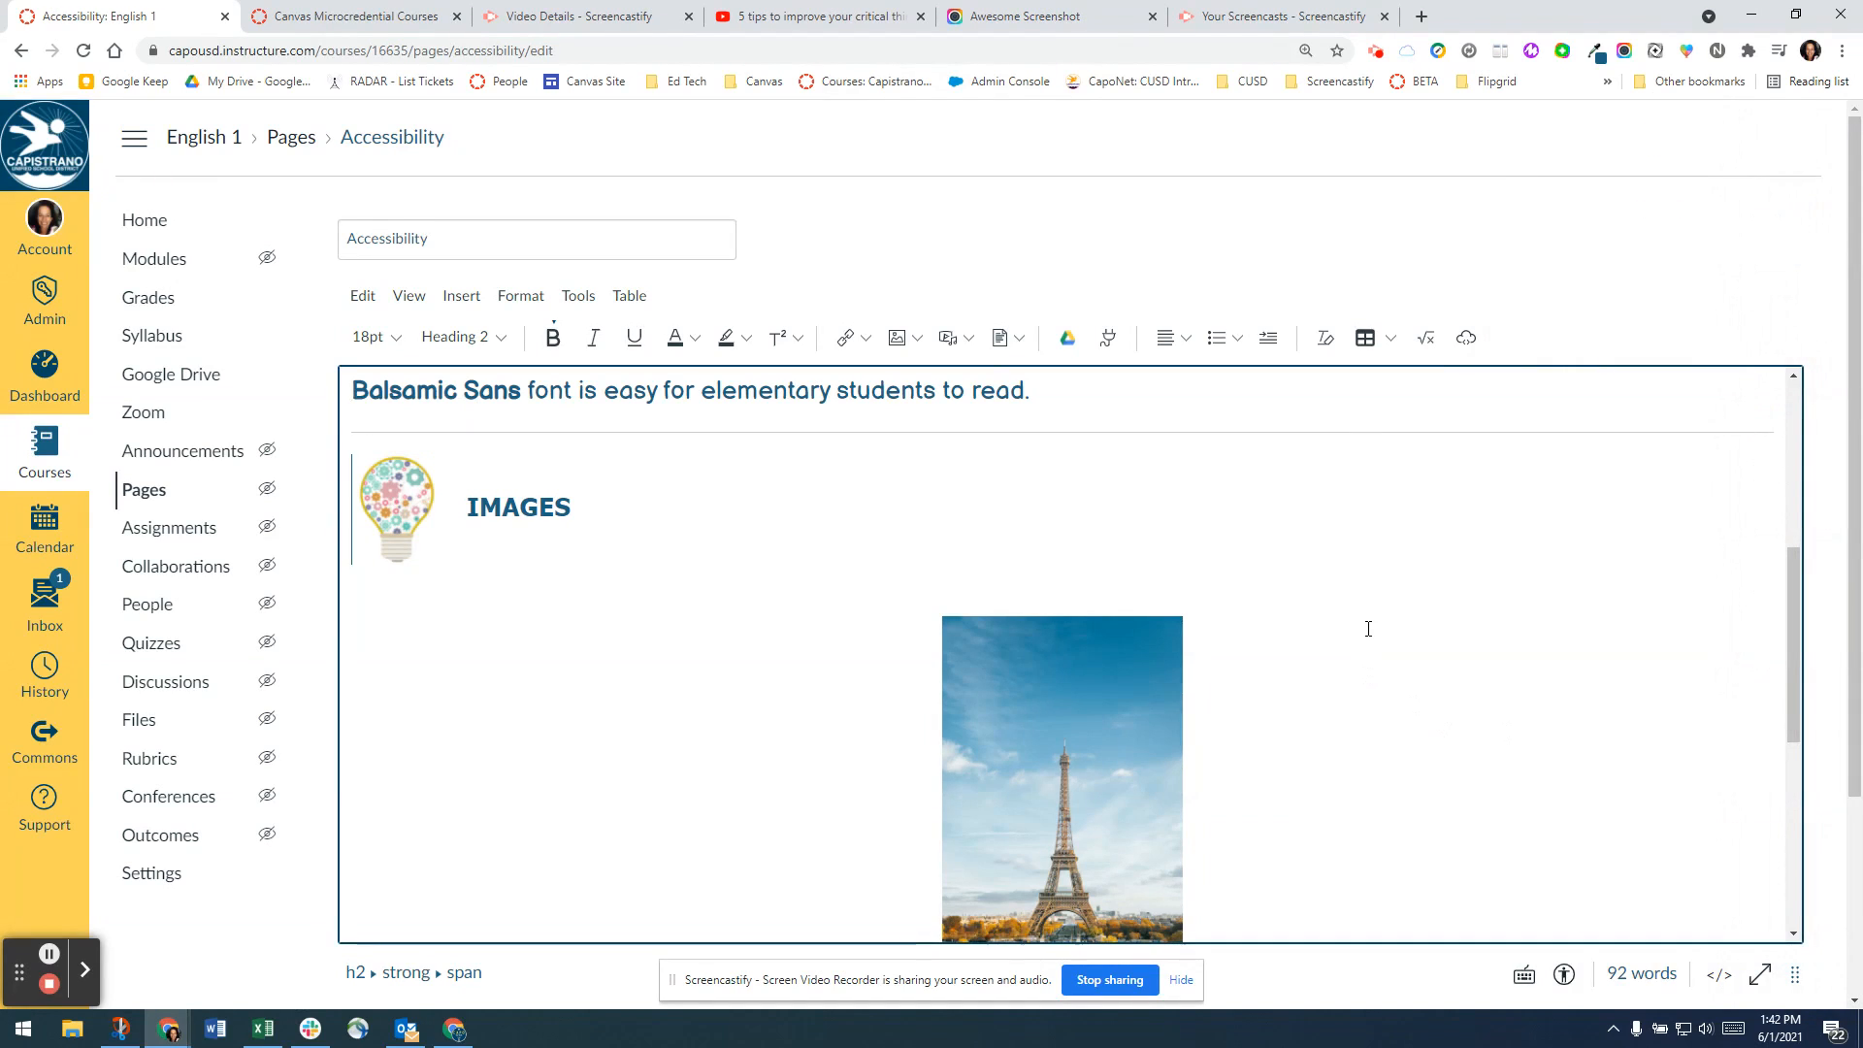
View the external link form for the word "paper" under Good Example, dismiss it, and select the "Growing Up Digital" link.
scroll(1362, 612, "down", 5)
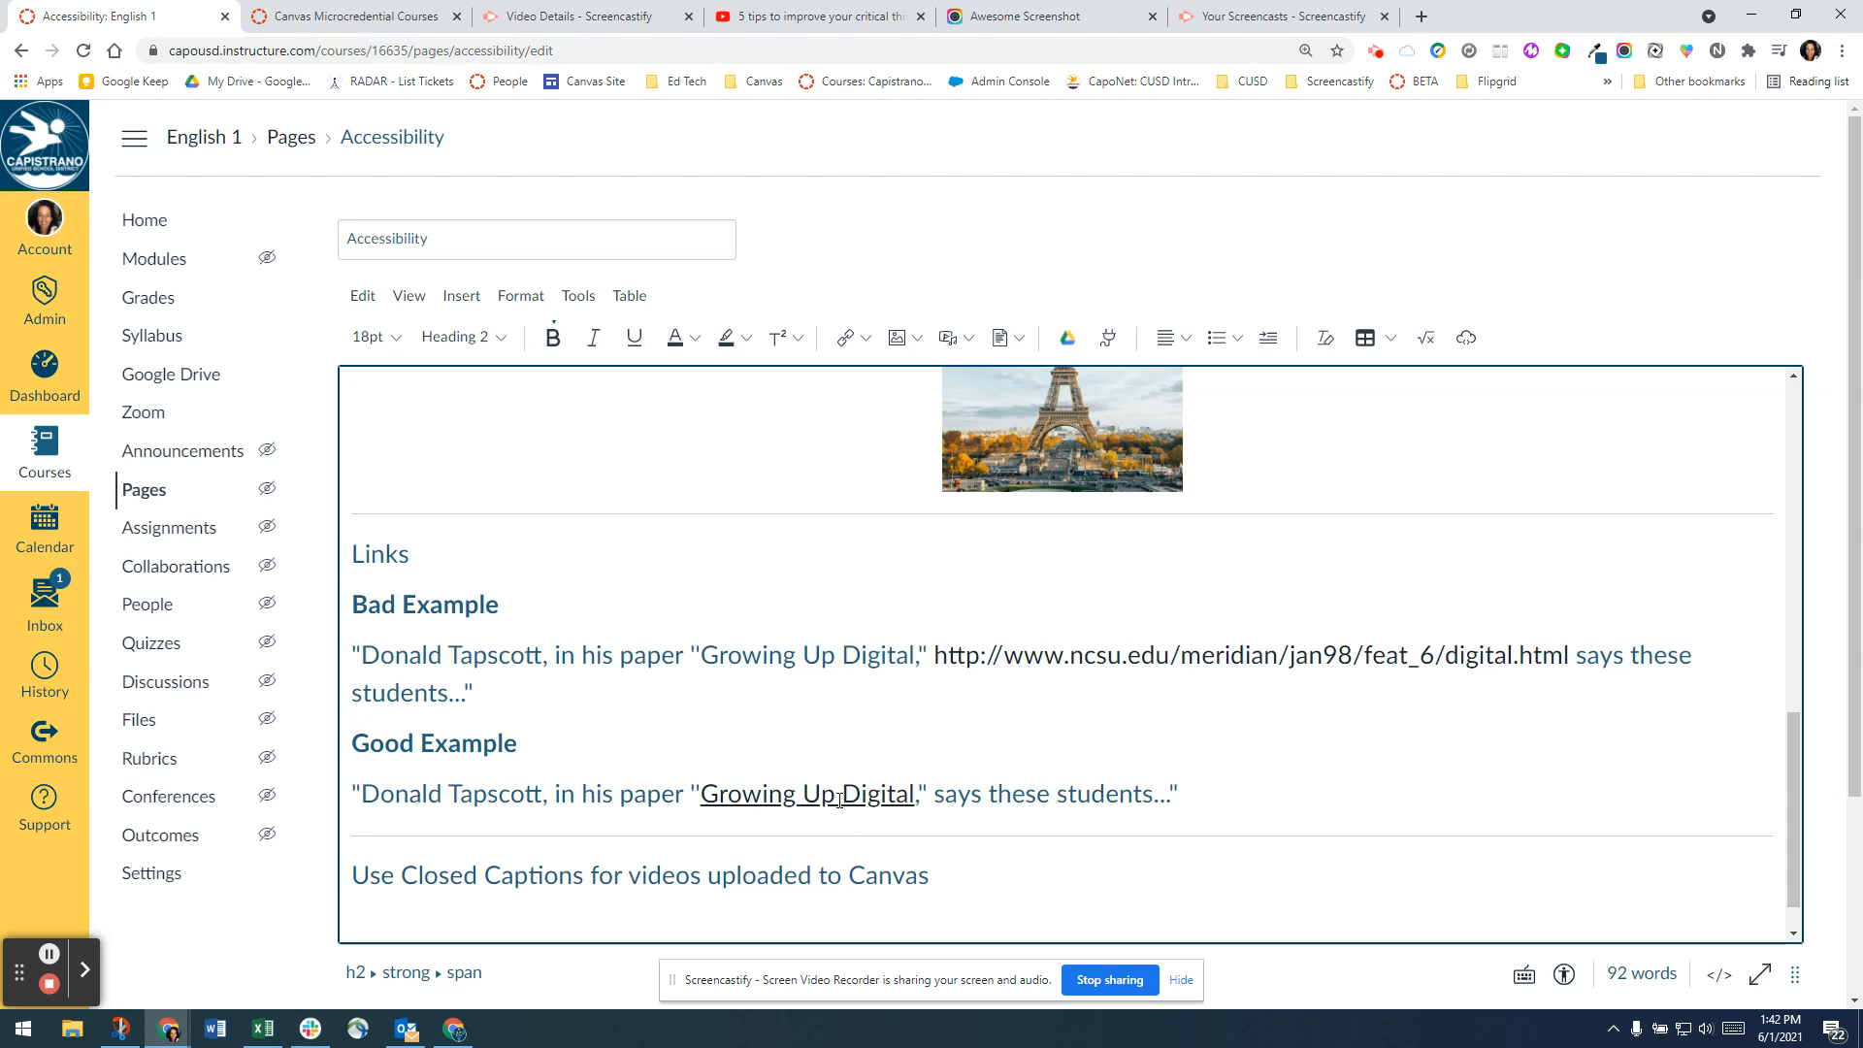
double_click(668, 794)
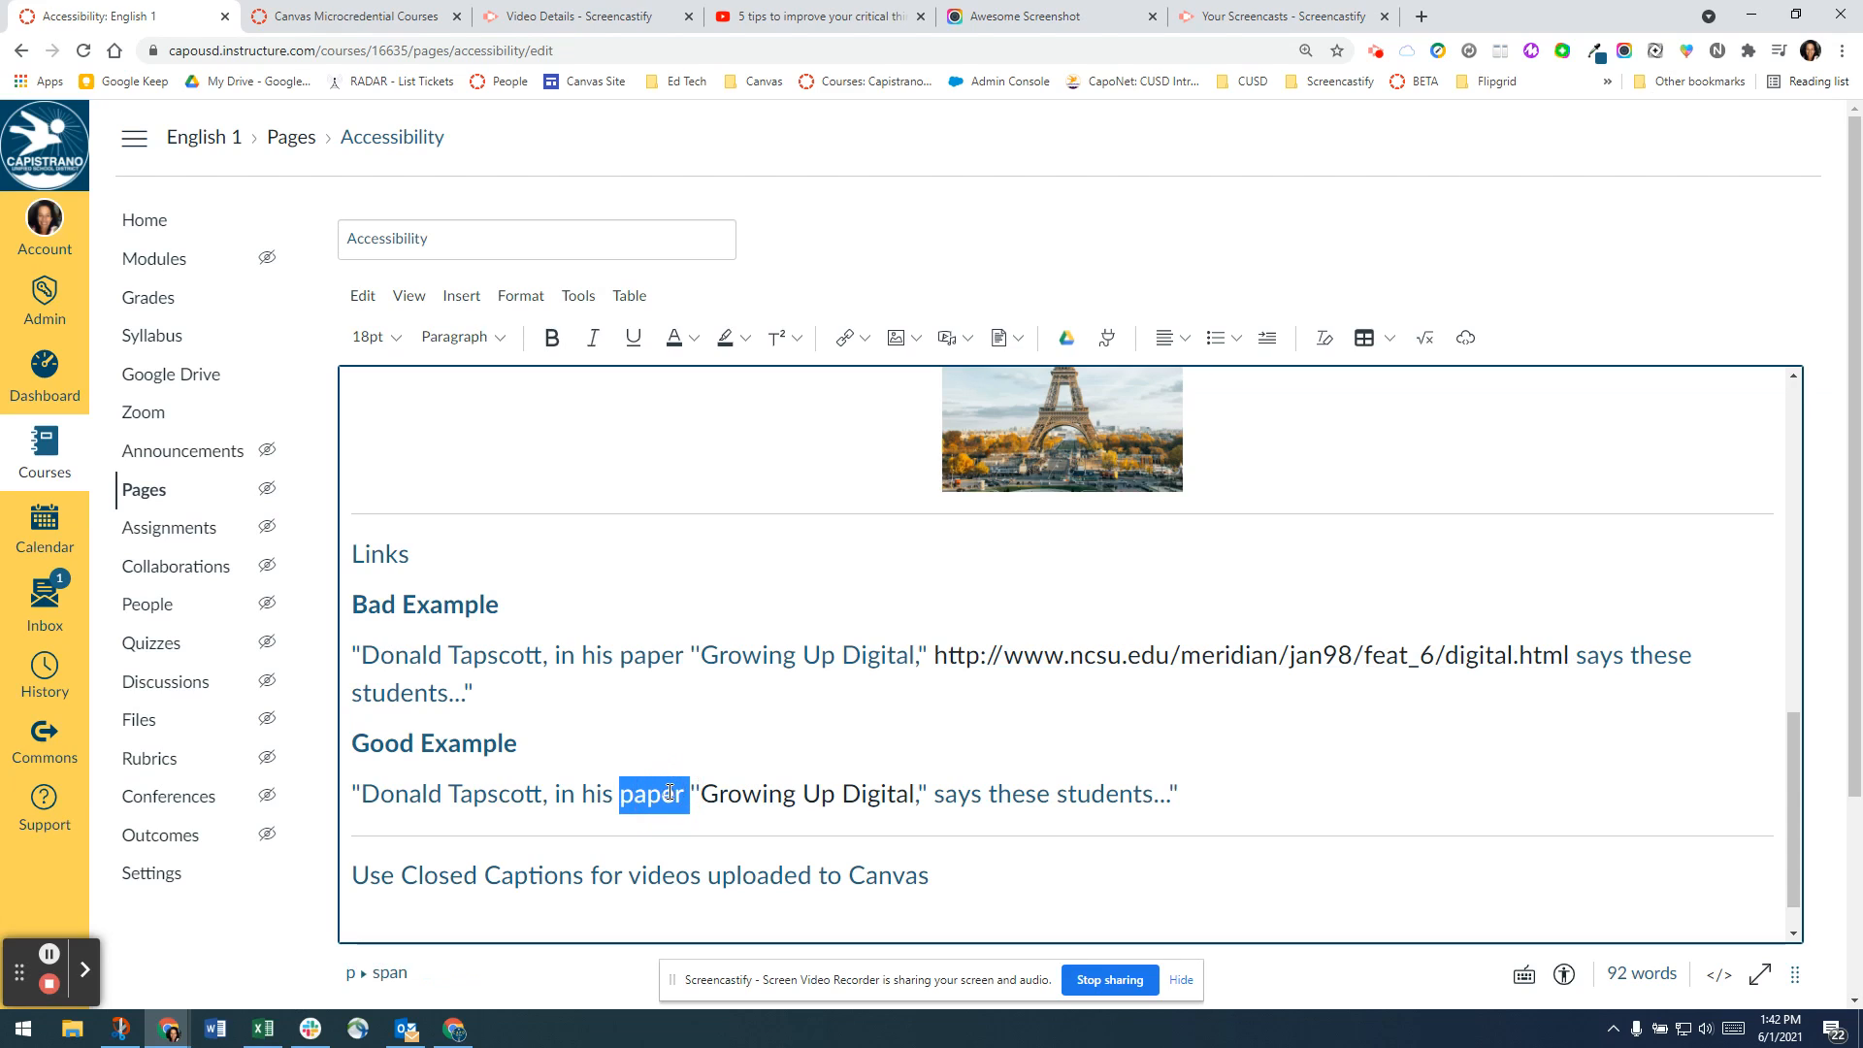
left_click(865, 339)
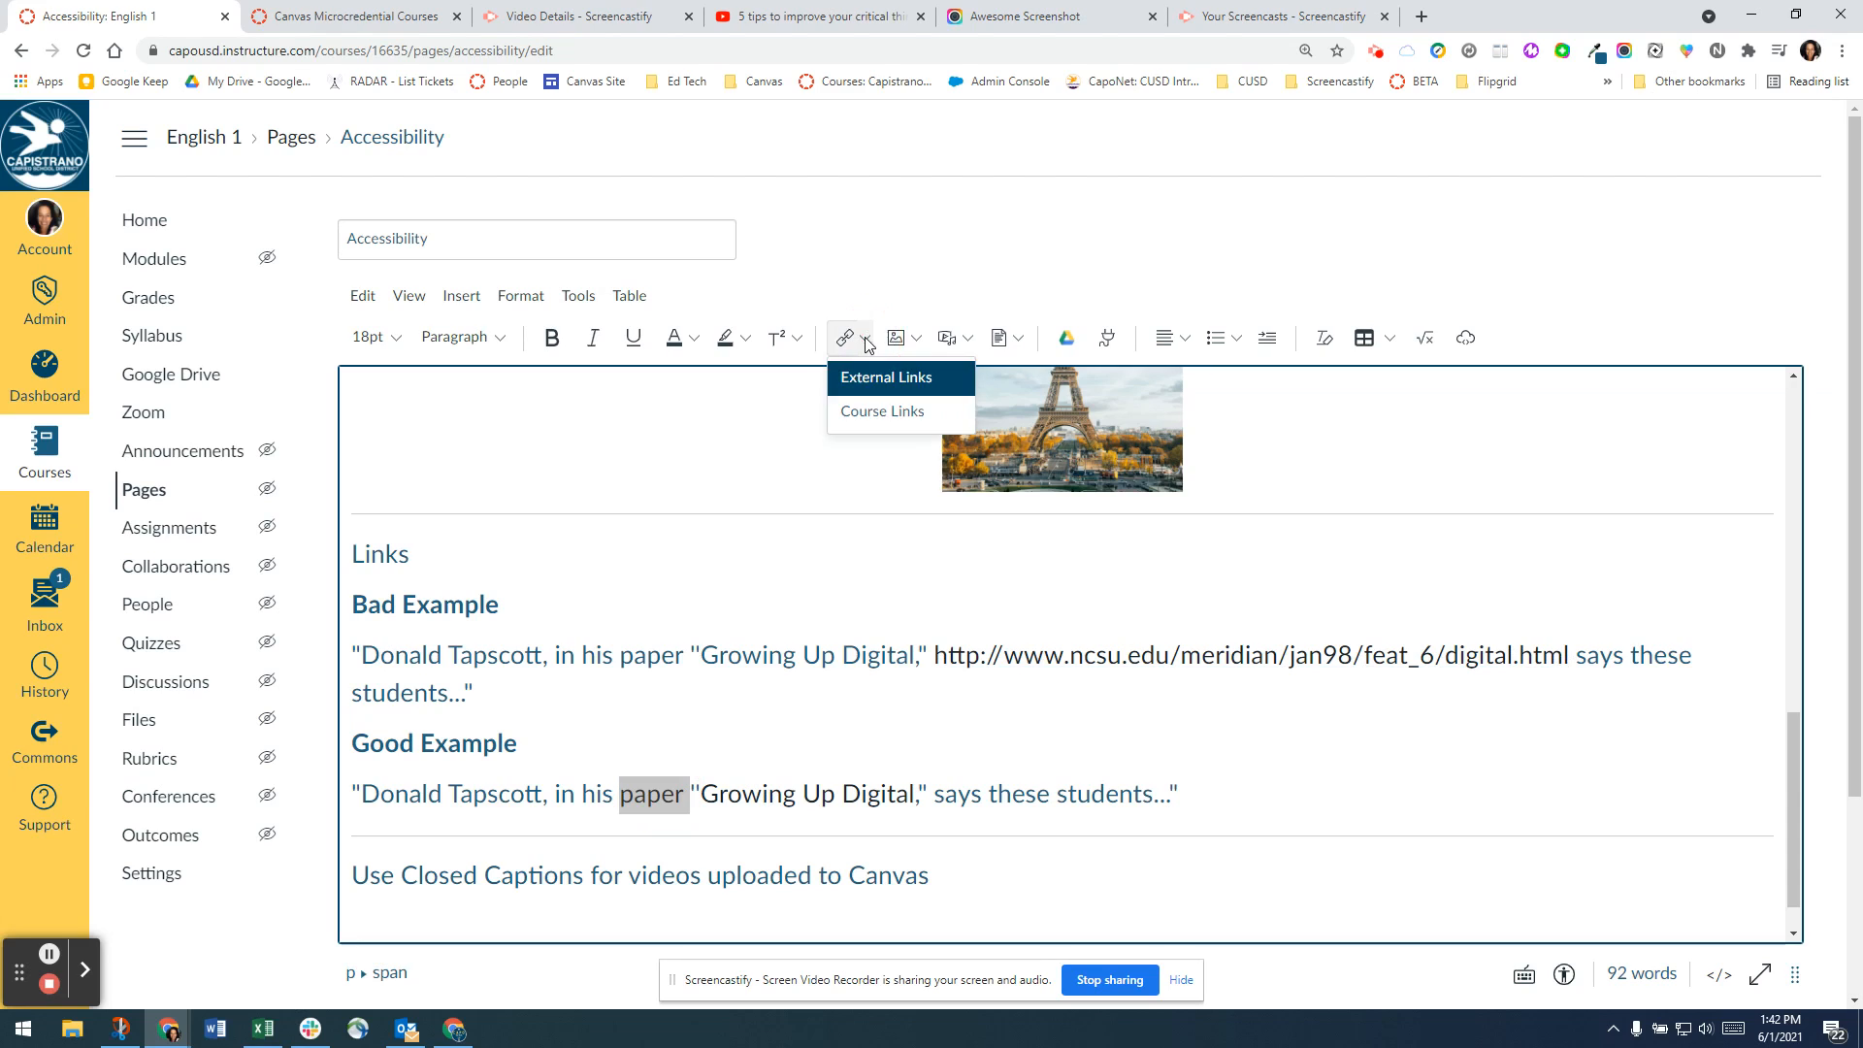
left_click(874, 386)
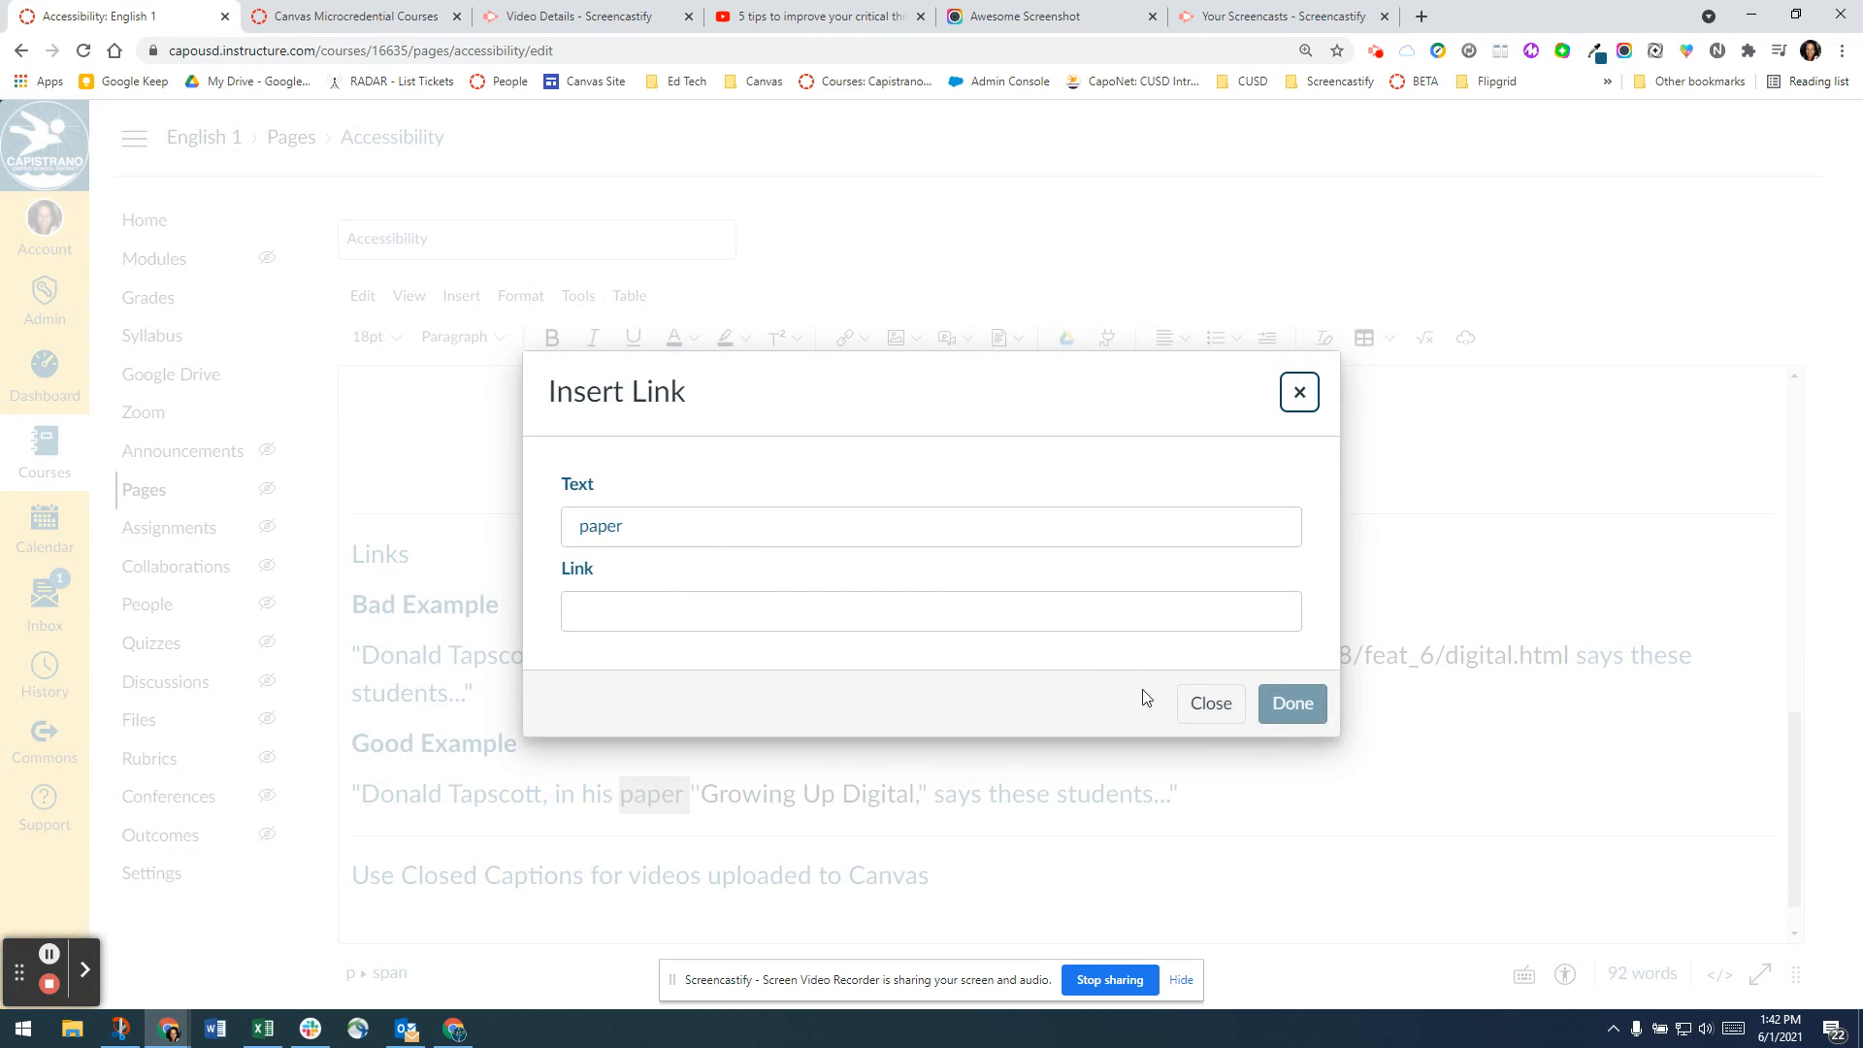
left_click(1209, 704)
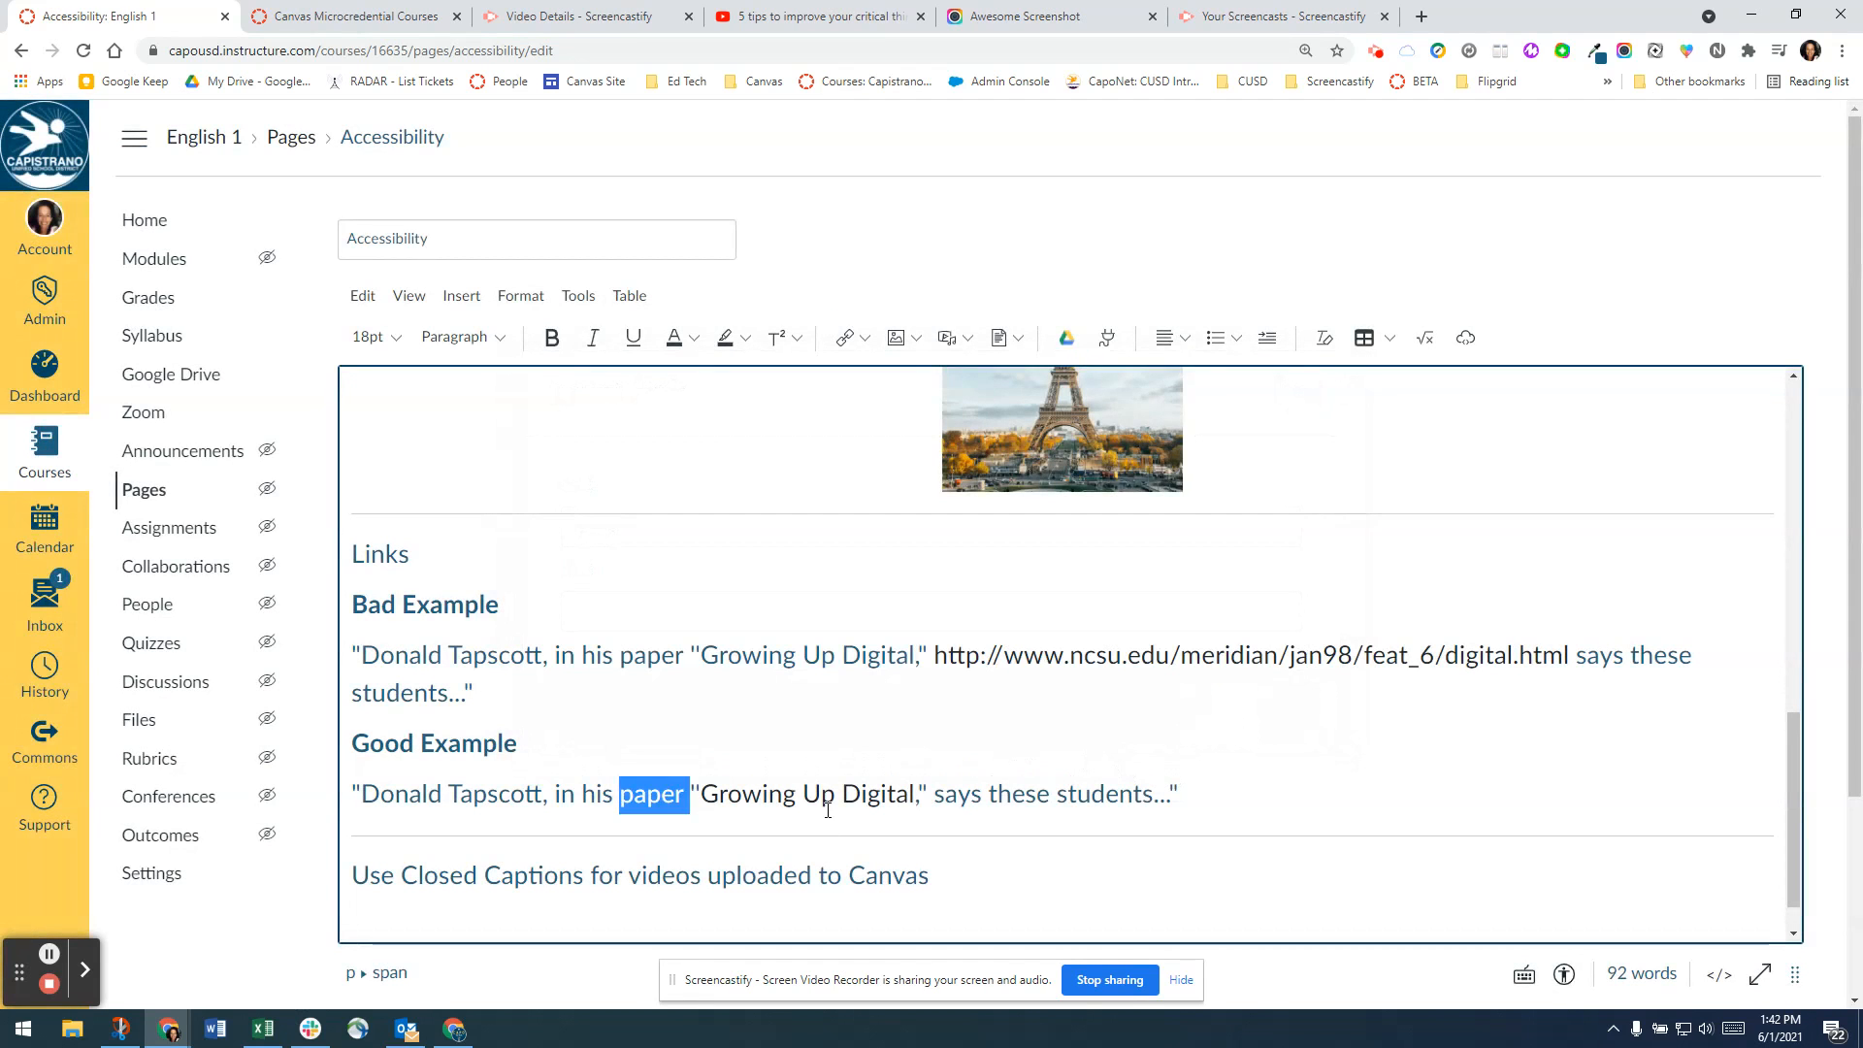
left_click(827, 802)
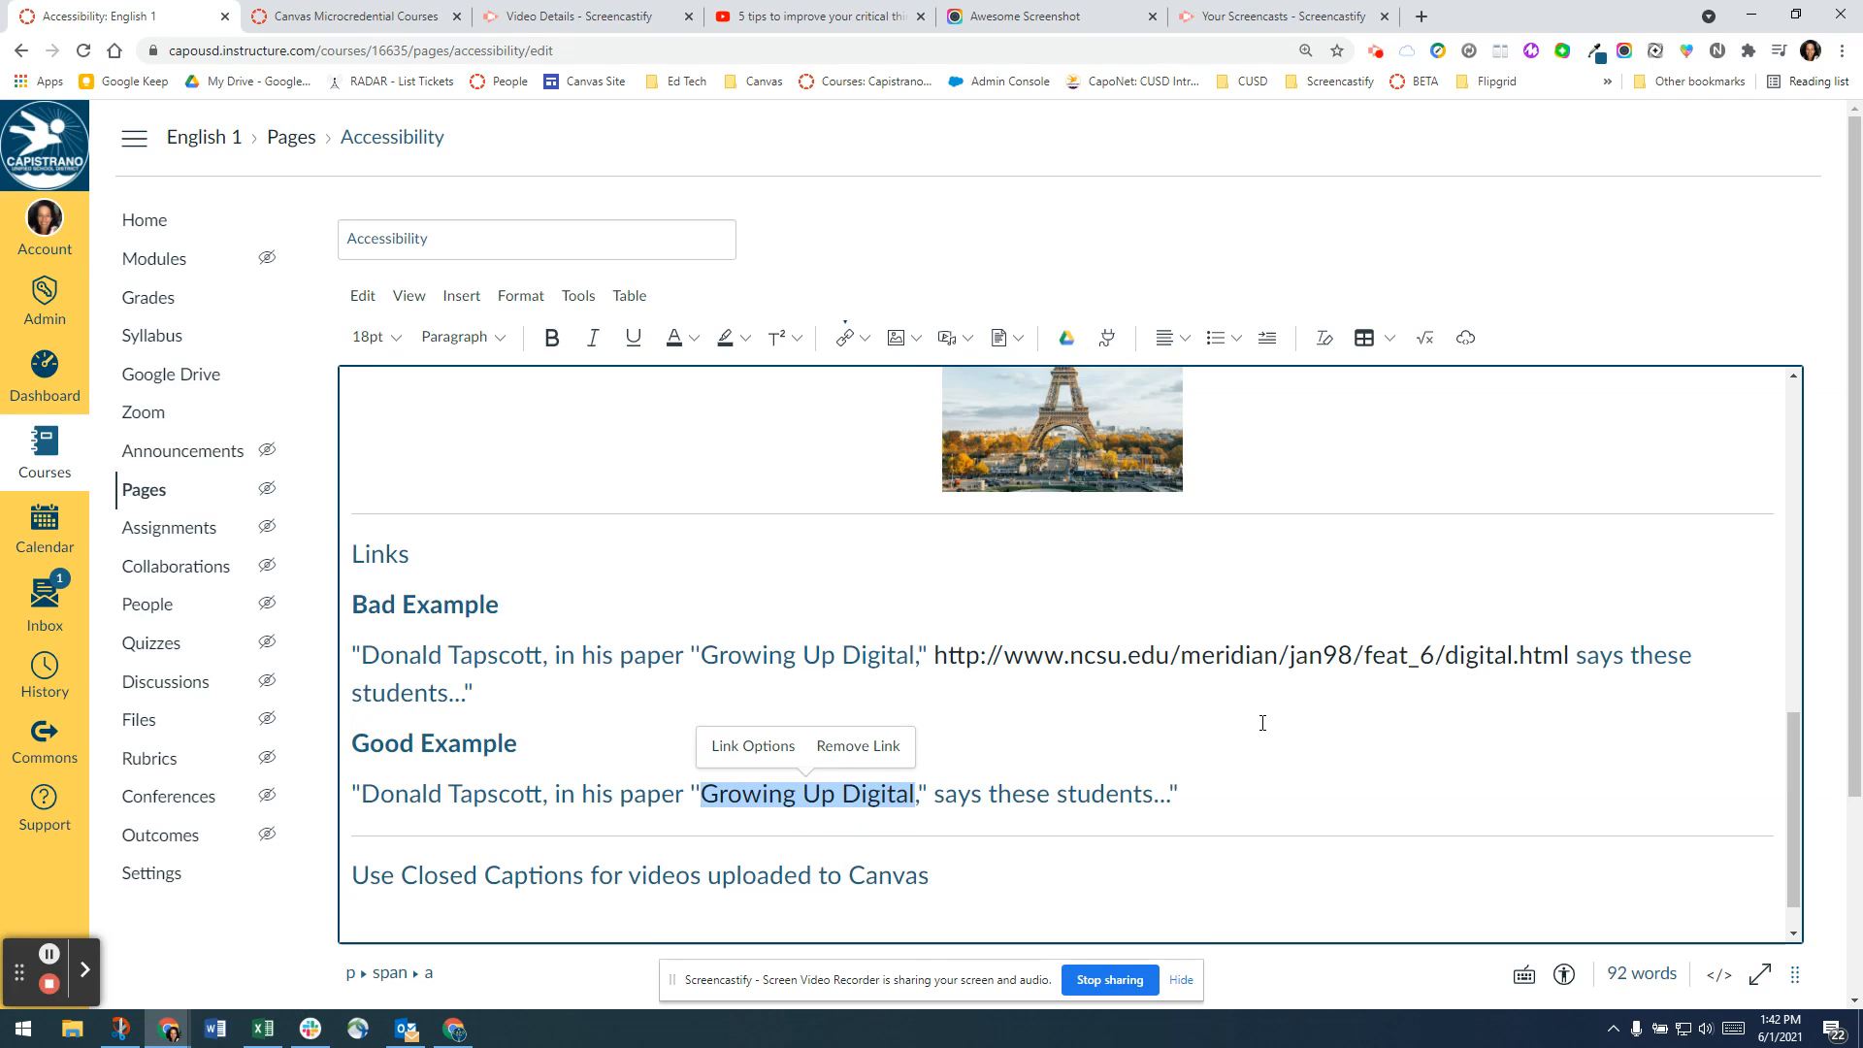
Enlarge the content editing area again to show the Links examples together with the closed captions line.
scroll(1260, 716, "down", 3)
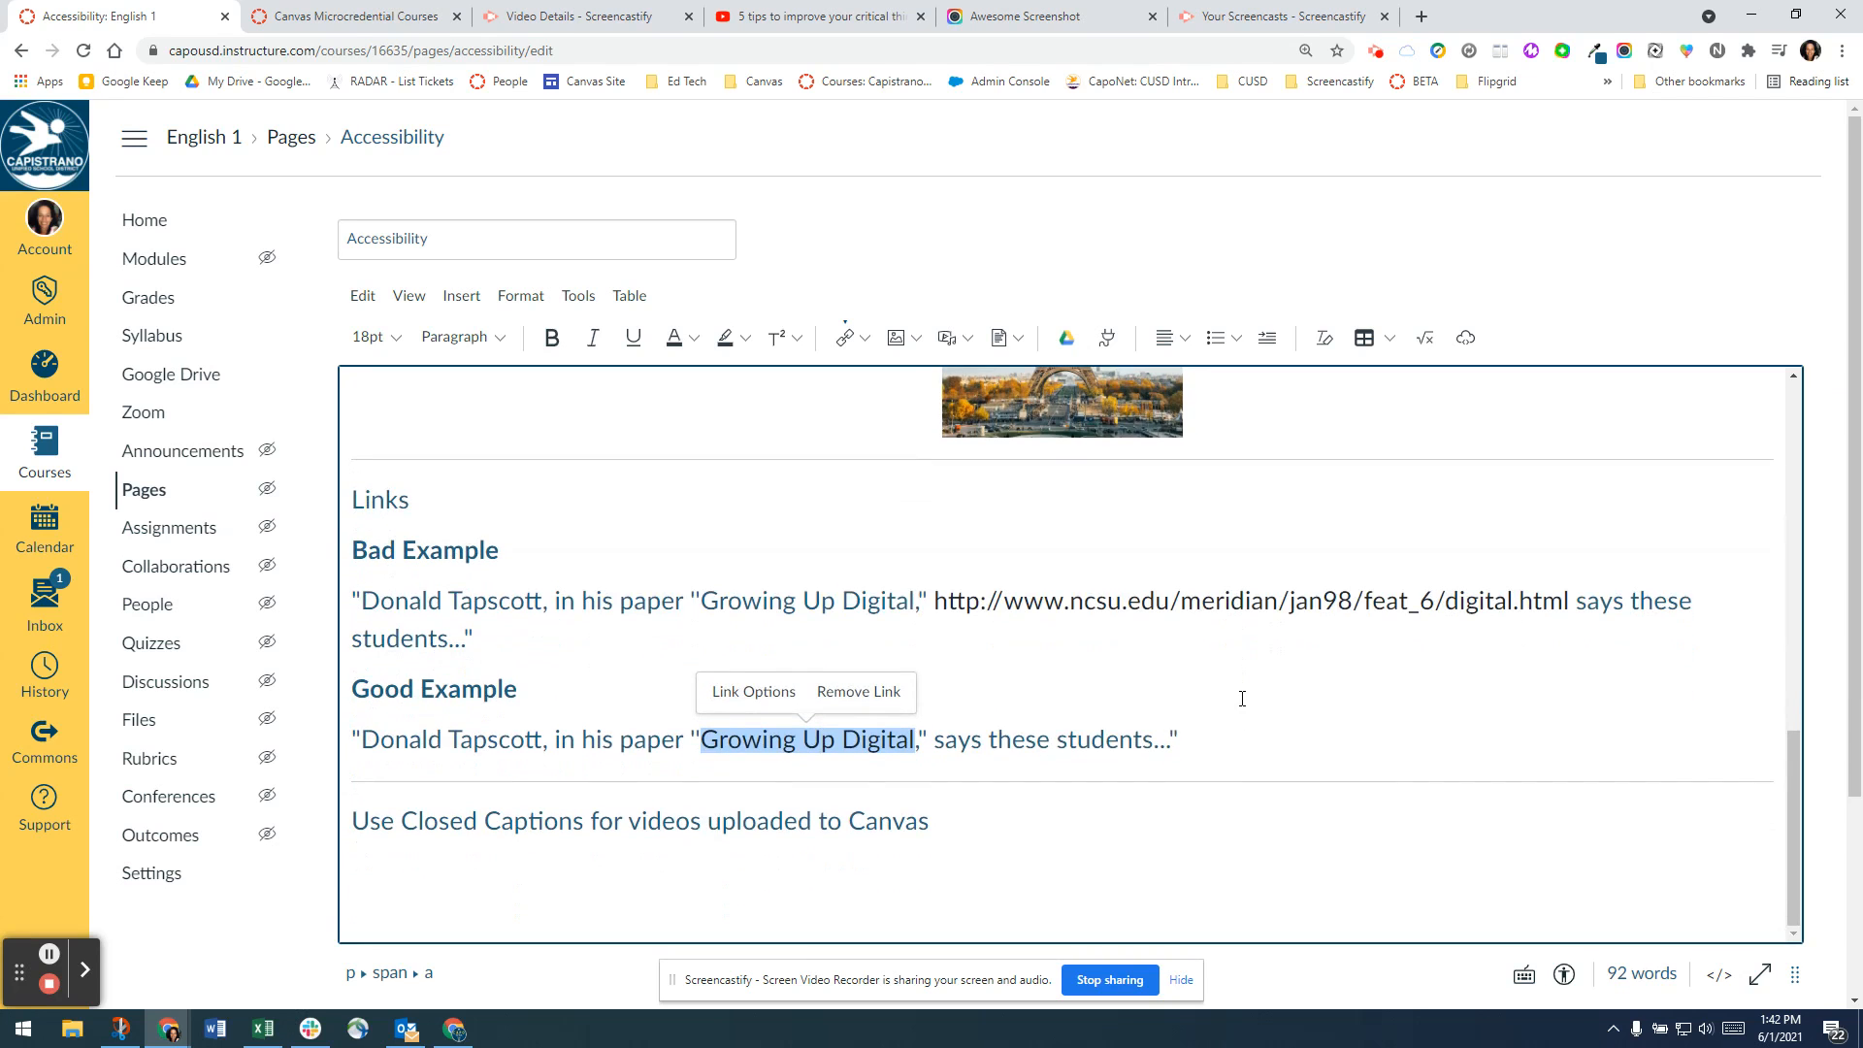
scroll(764, 810, "down", 2)
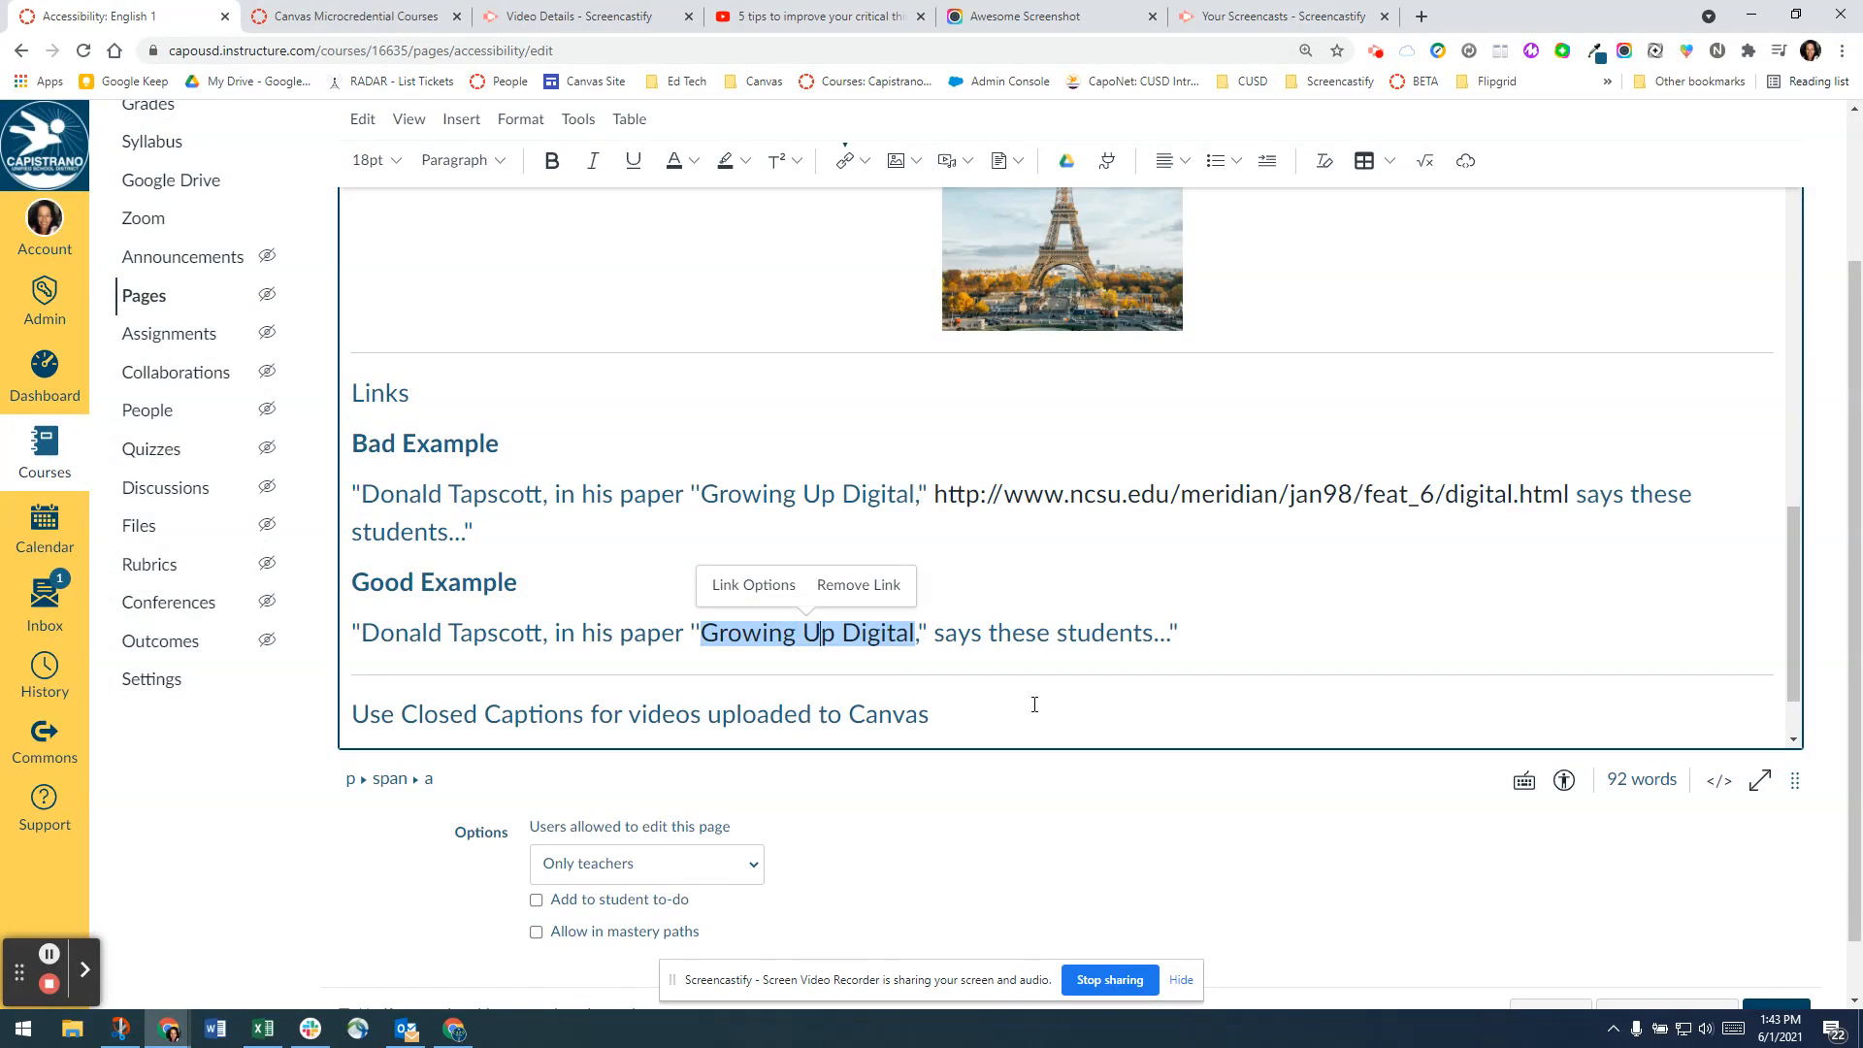
left_click_drag(1795, 780, 1764, 1032)
scroll(1203, 728, "down", 1)
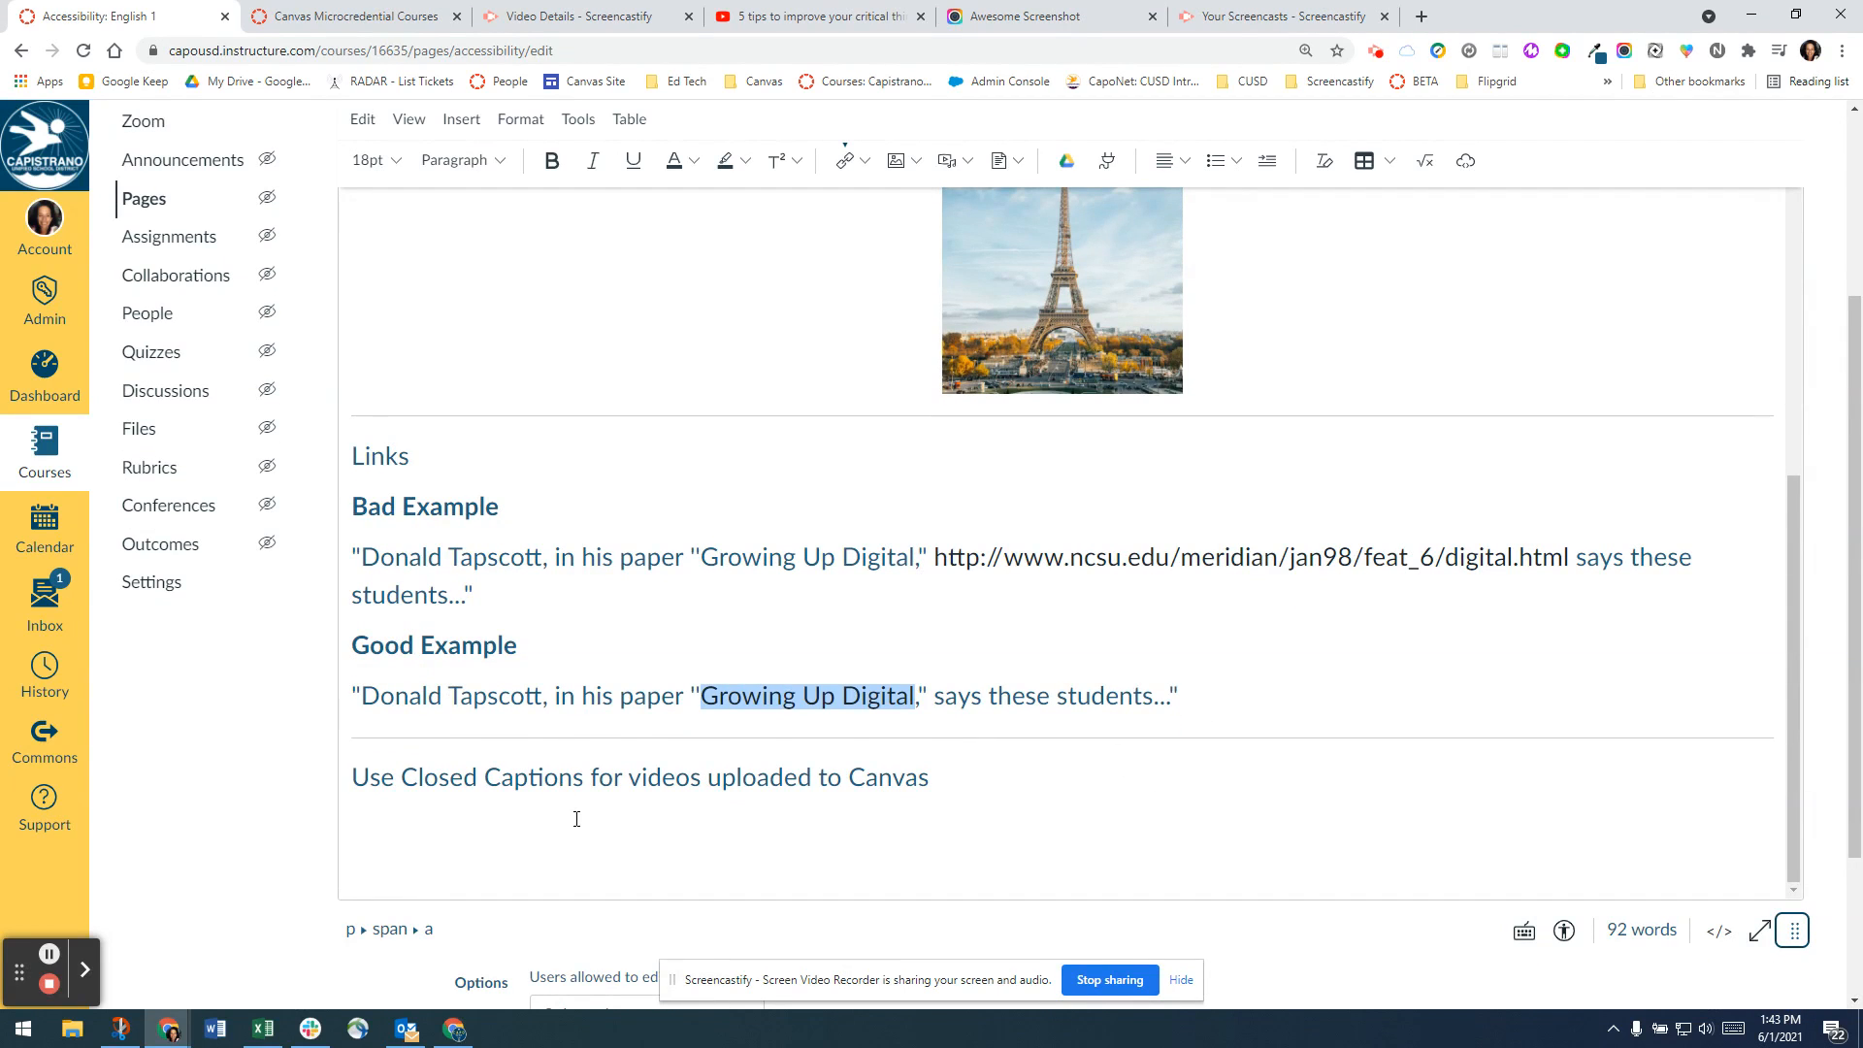
Switch to the YouTube video "5 tips to improve your critical thinking" and pause its playback.
left_click(786, 15)
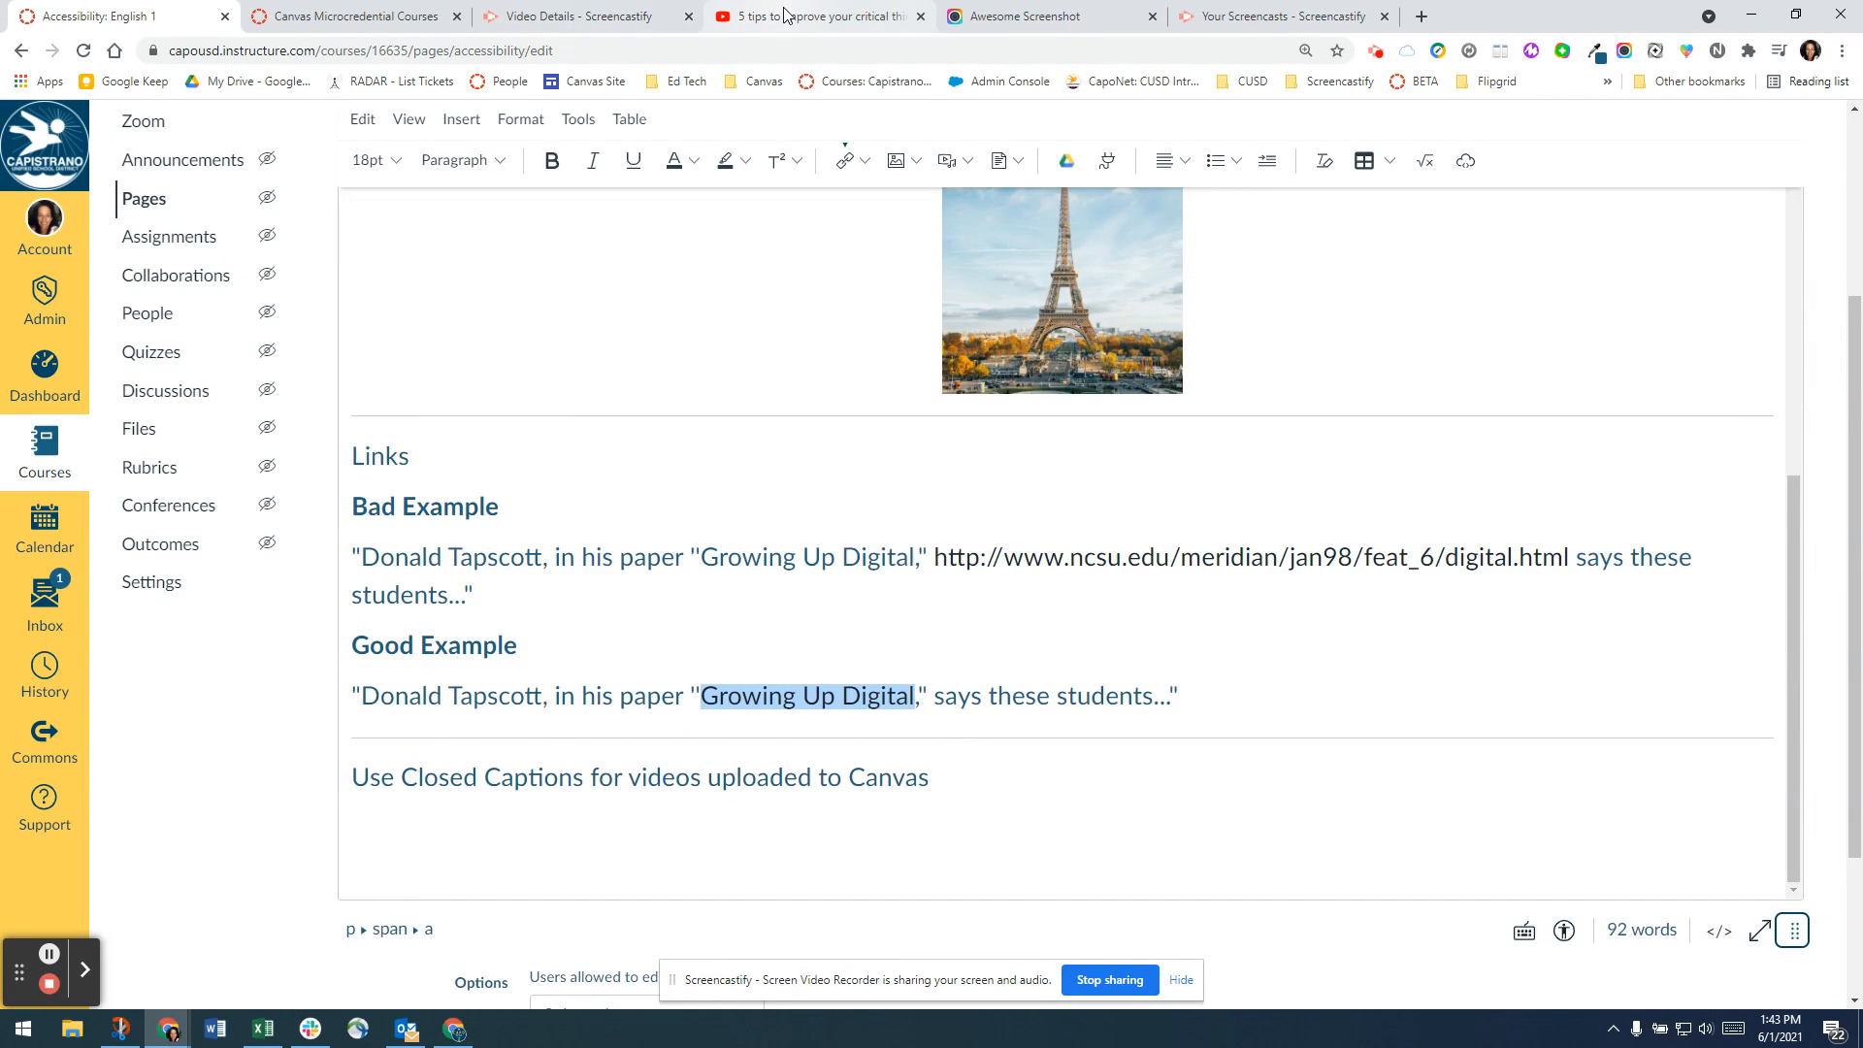
scroll(695, 514, "down", 2)
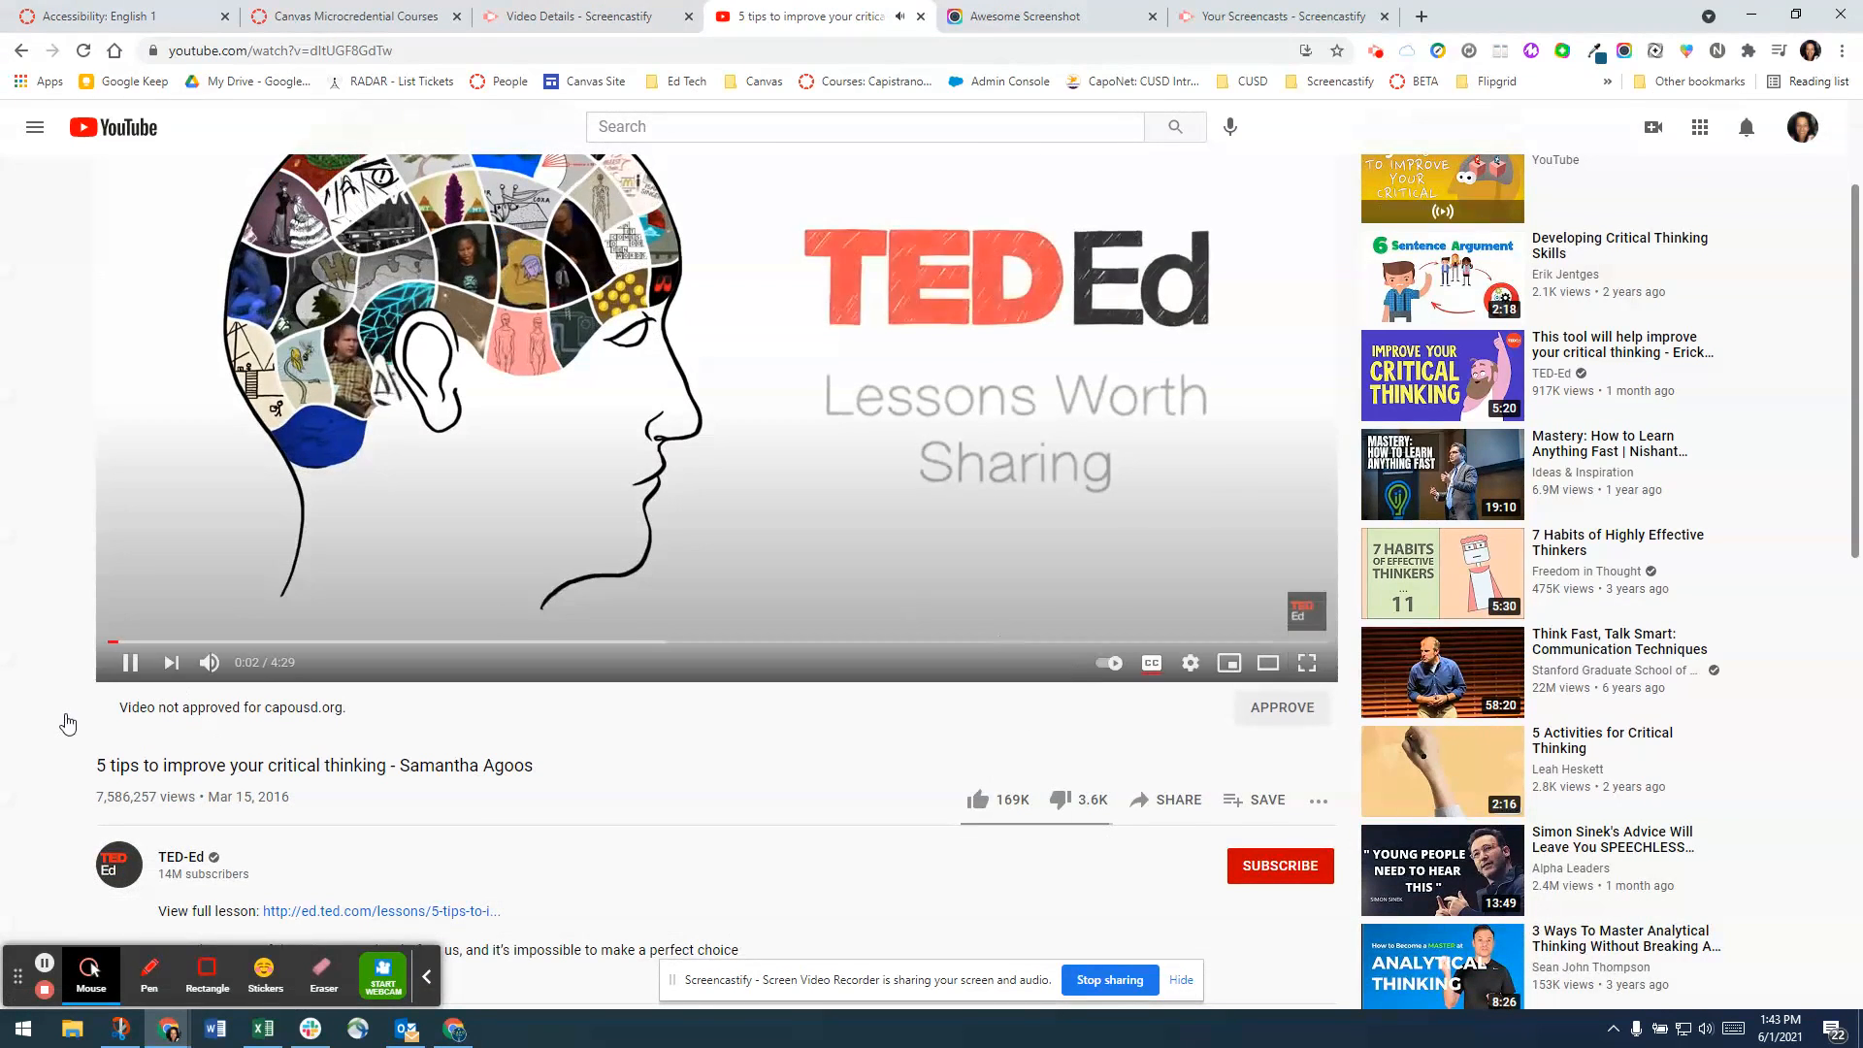
left_click(130, 664)
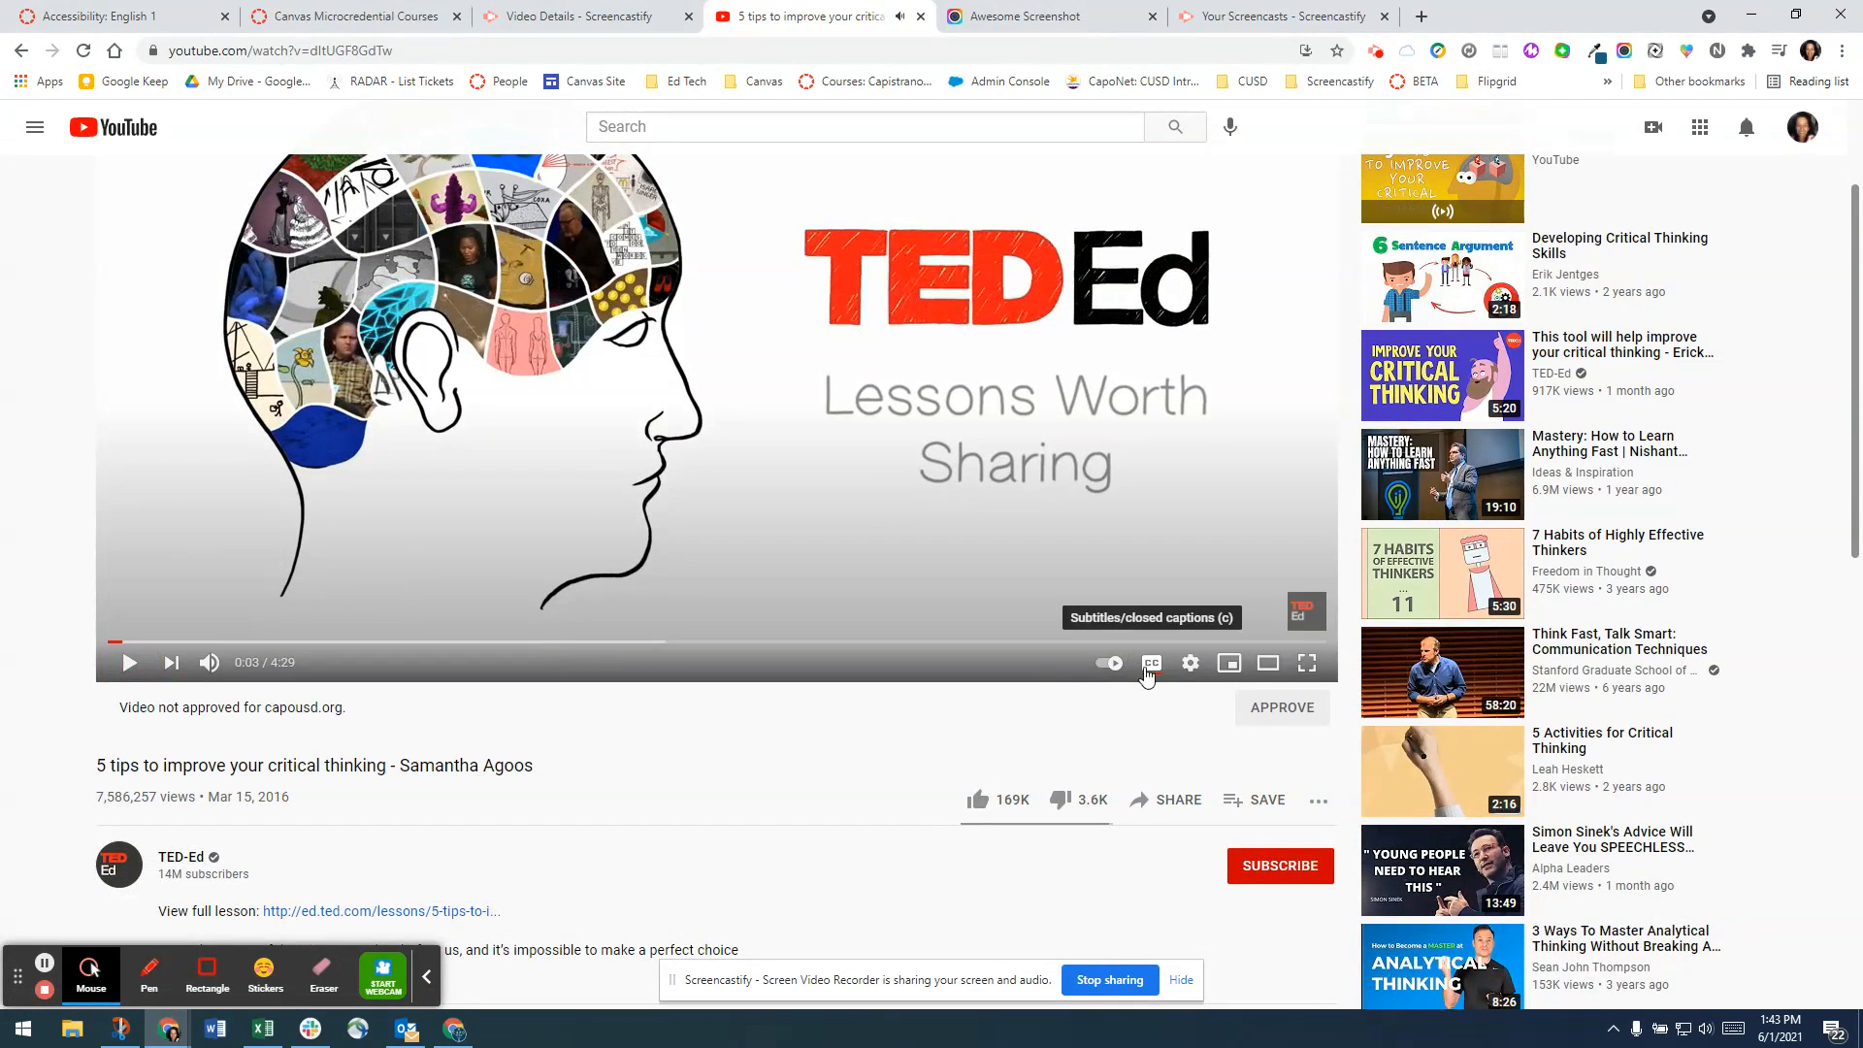
Set the YouTube video's subtitles to English in its playback settings.
left_click(1154, 671)
left_click(1154, 670)
left_click(1190, 662)
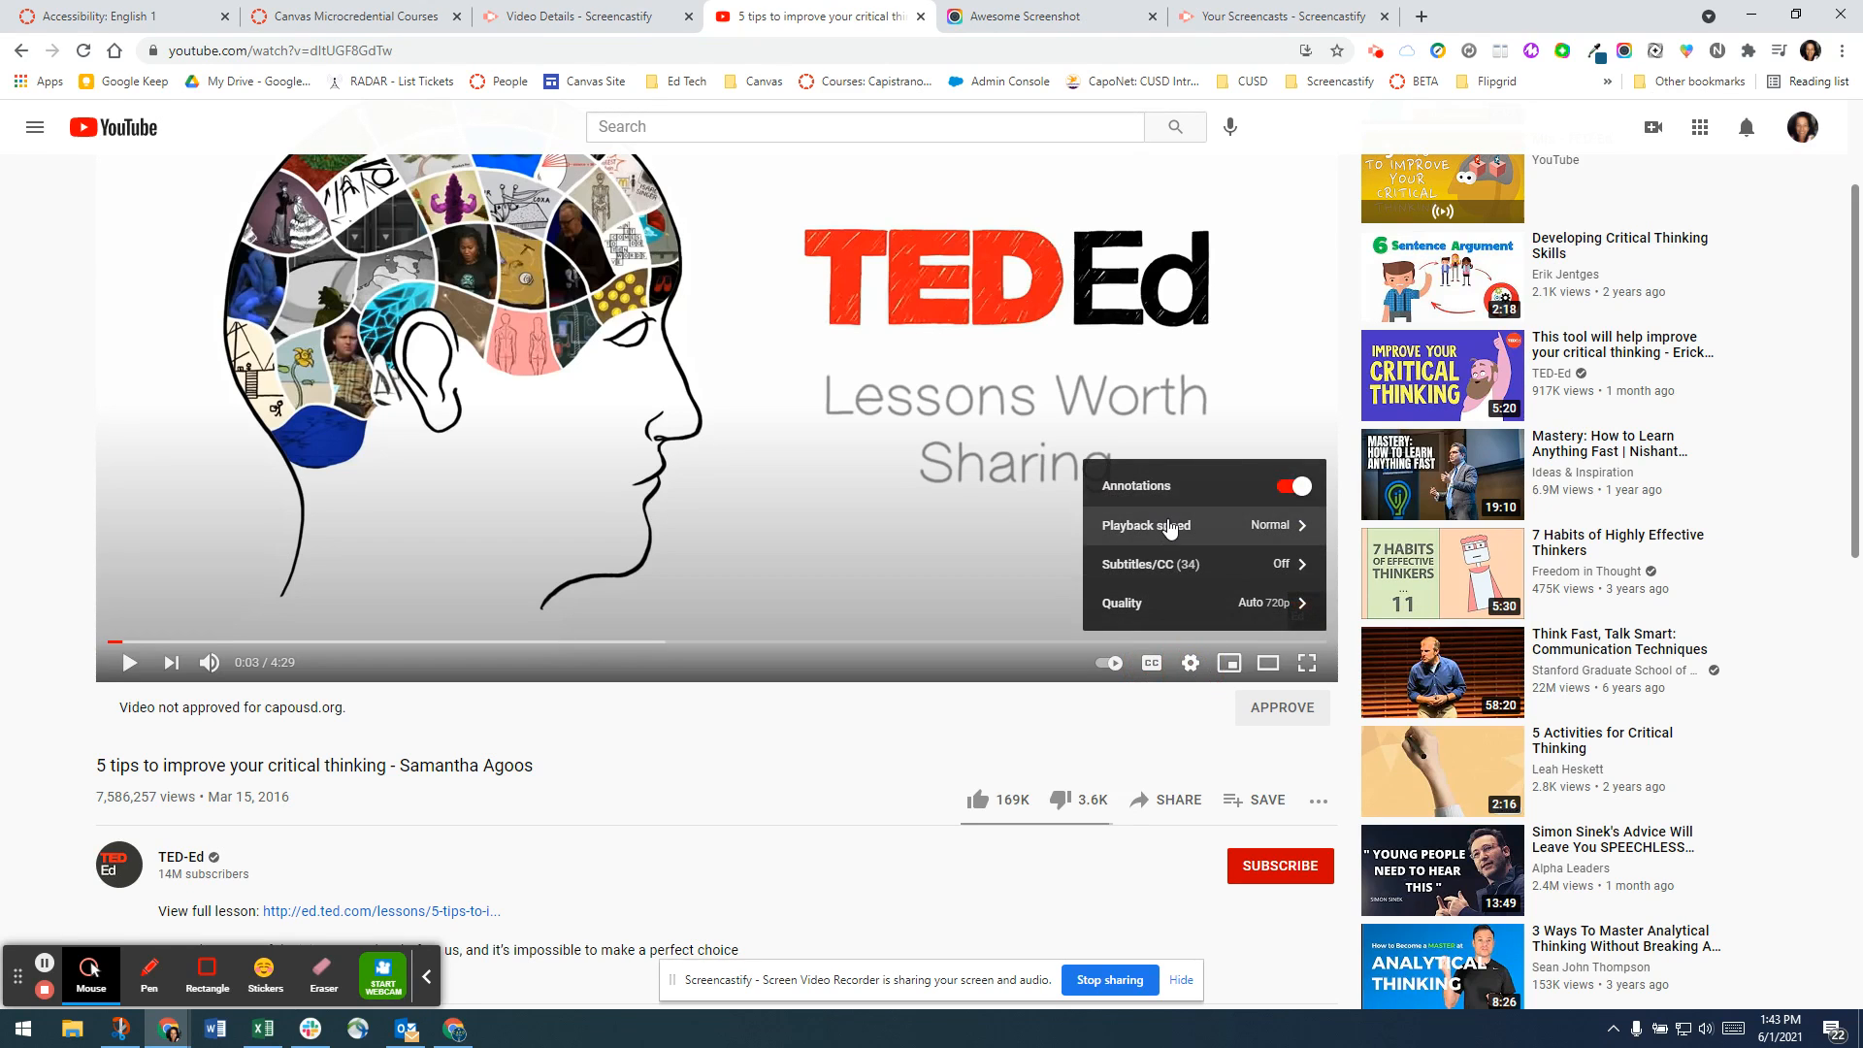
left_click(1271, 563)
scroll(1271, 563, "up", 2)
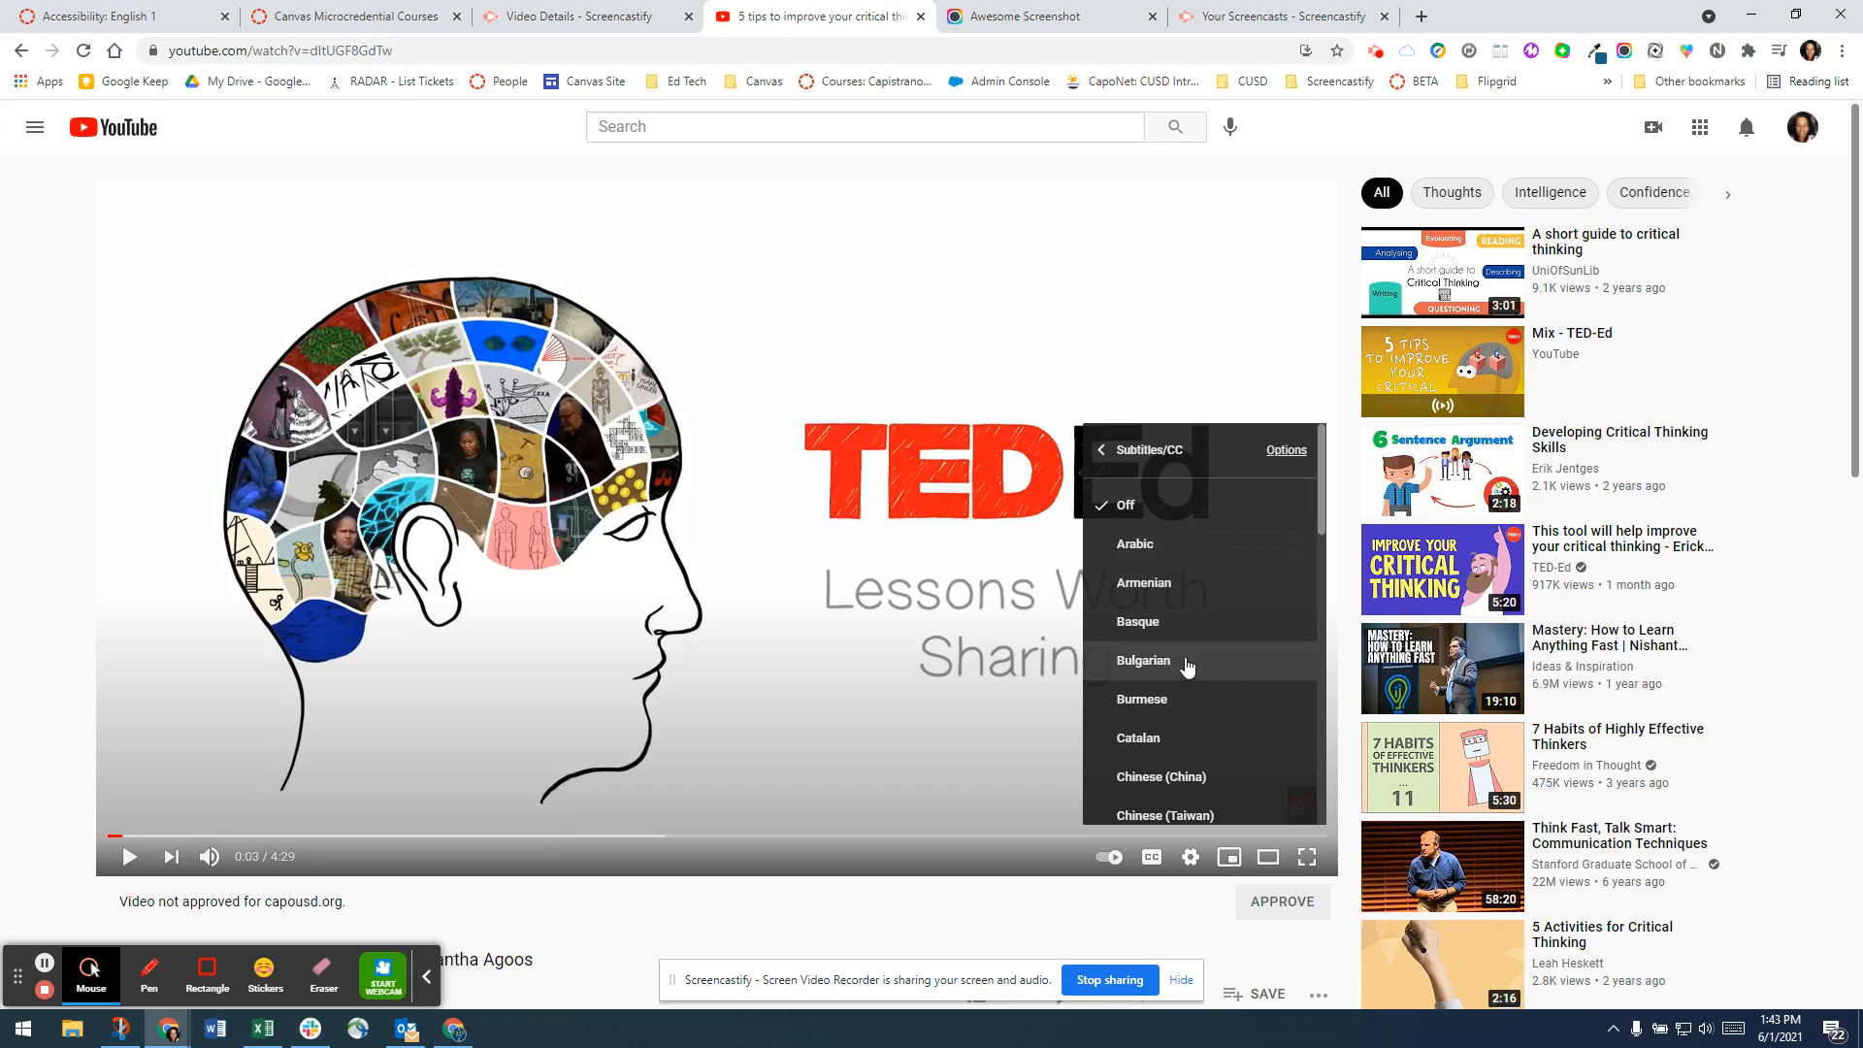
scroll(1179, 657, "down", 2)
left_click(1168, 701)
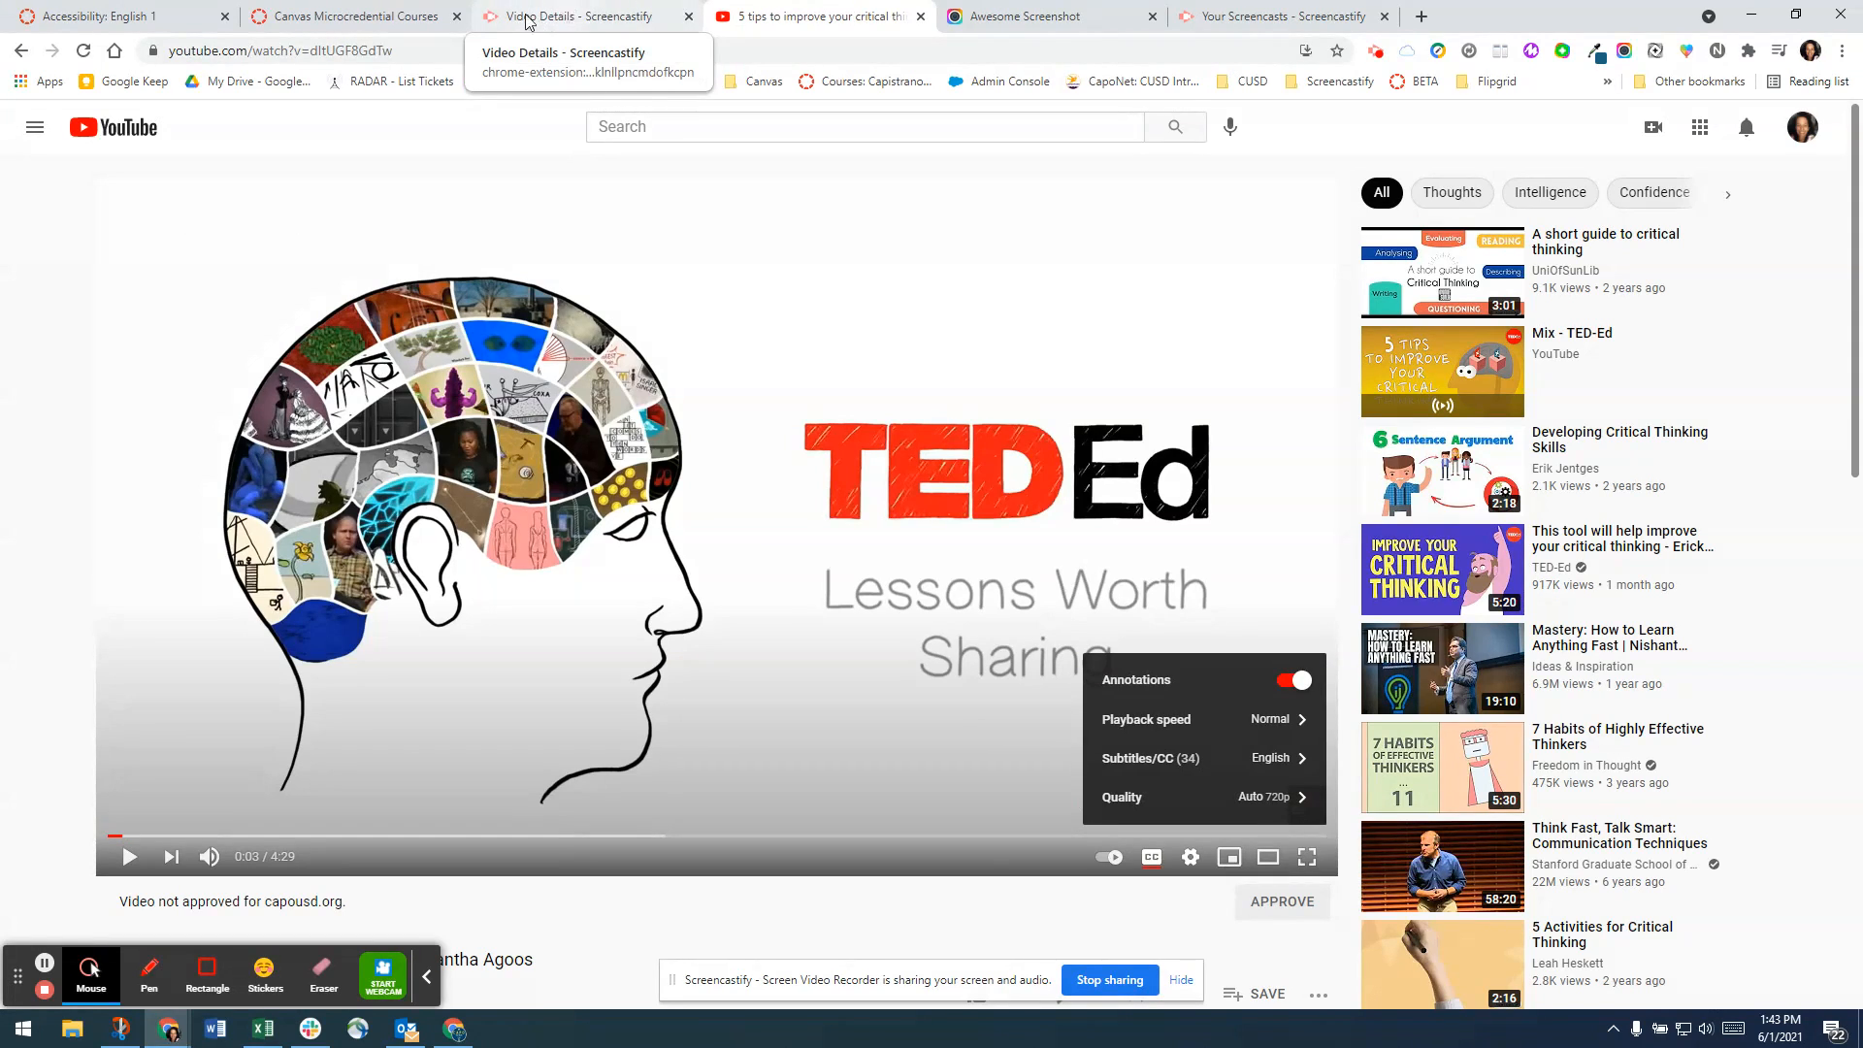
Switch back to the Canvas page editor and start a media upload from the computer on the empty line below the closed captions line.
left_click(134, 15)
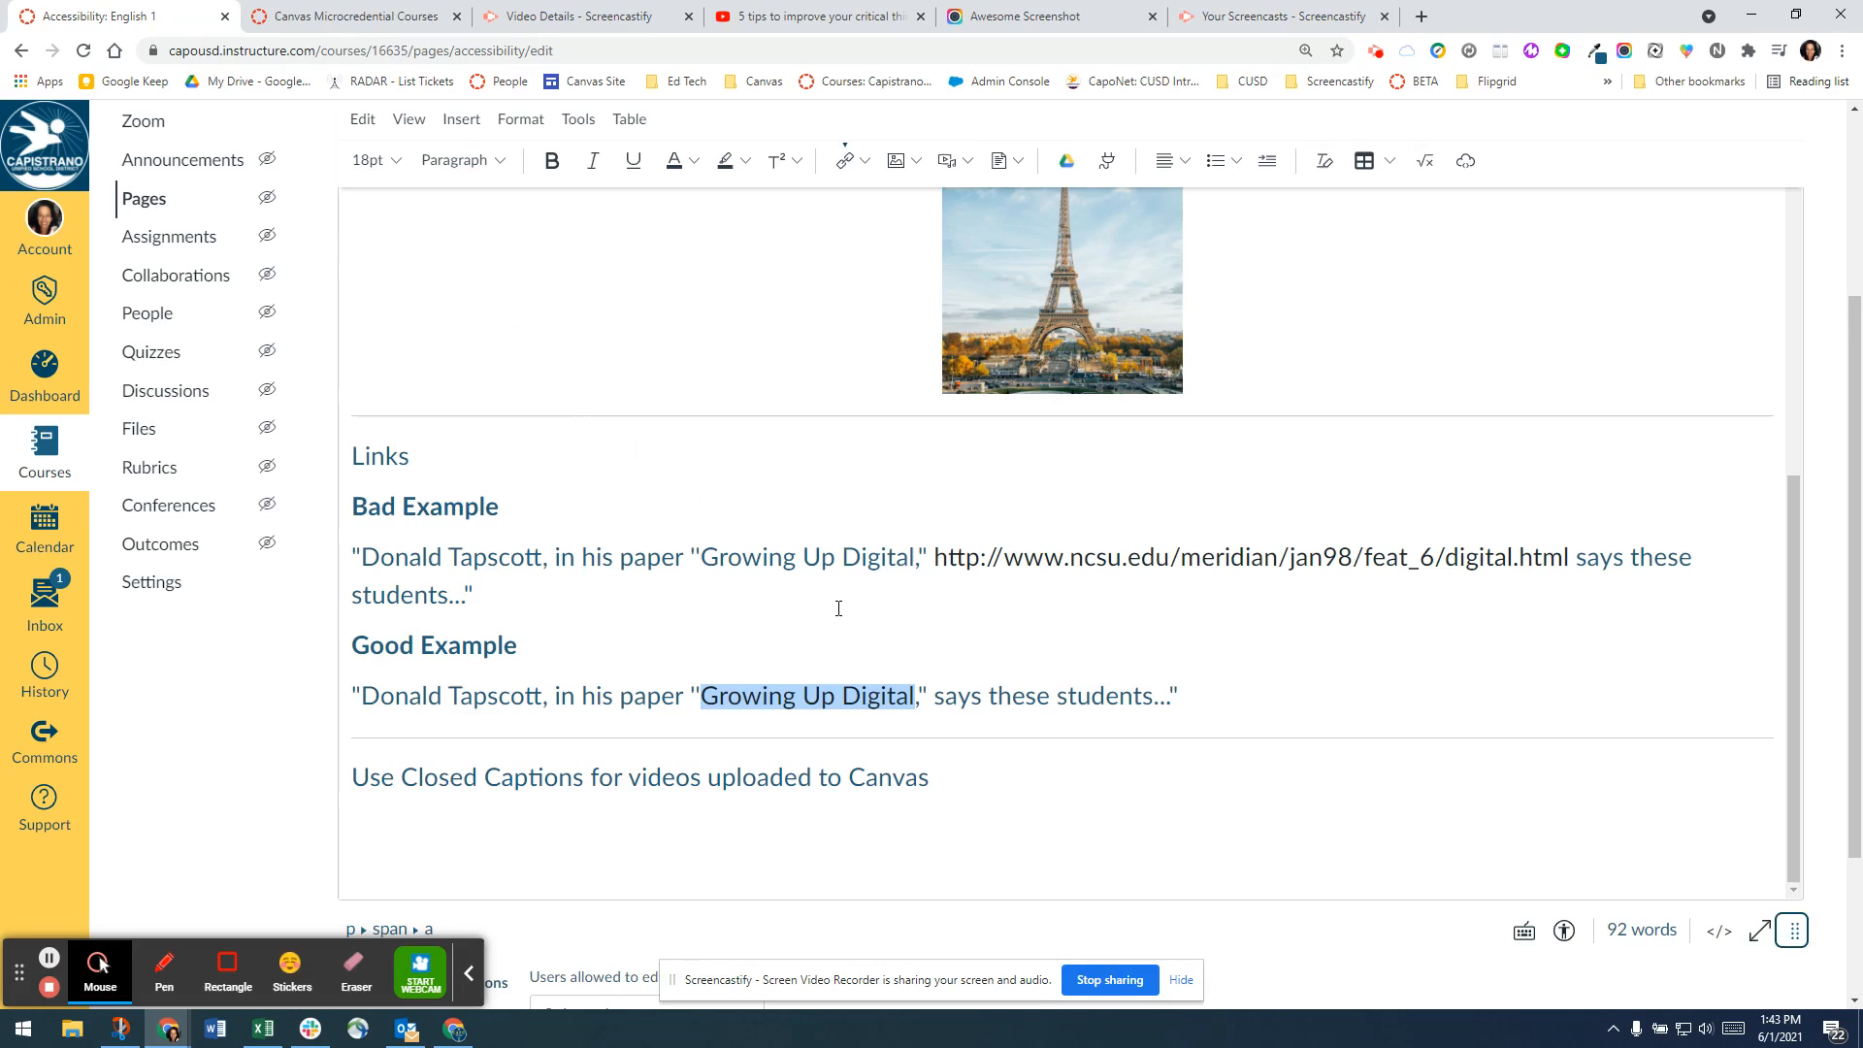
left_click(609, 746)
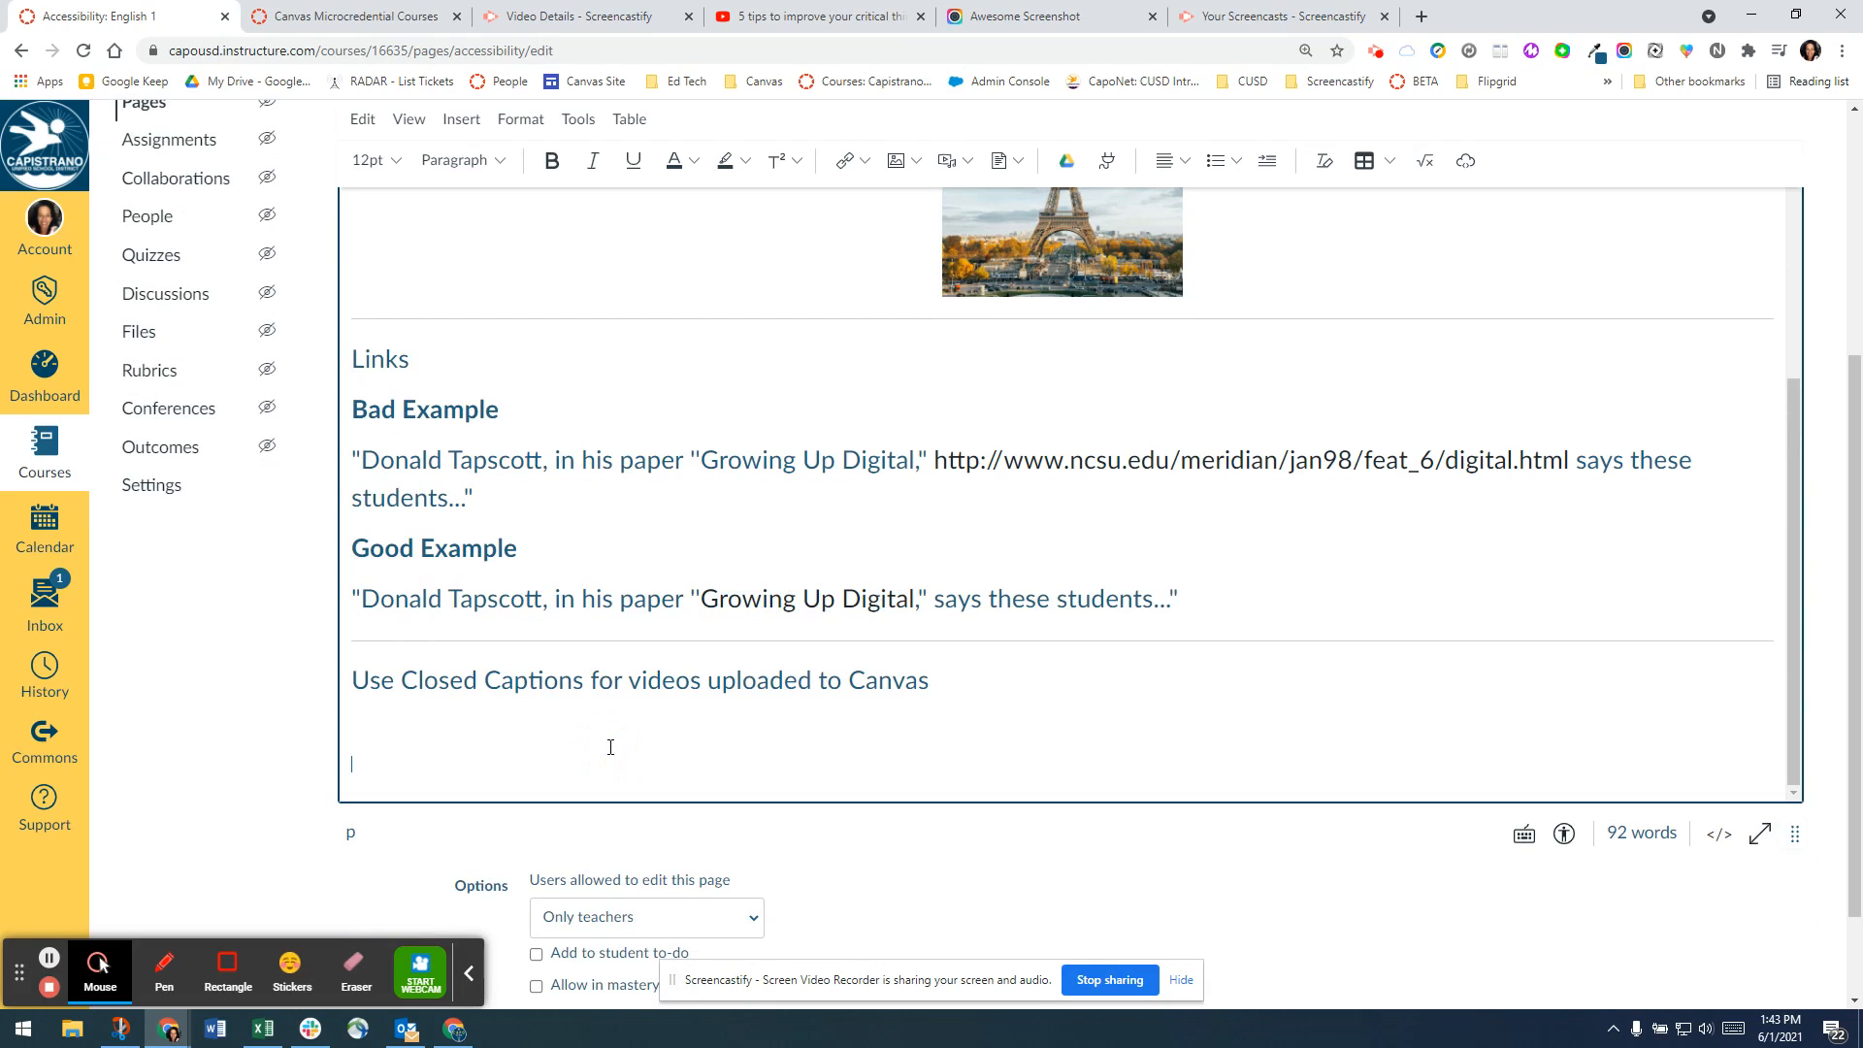
left_click(966, 166)
left_click(960, 202)
left_click(790, 476)
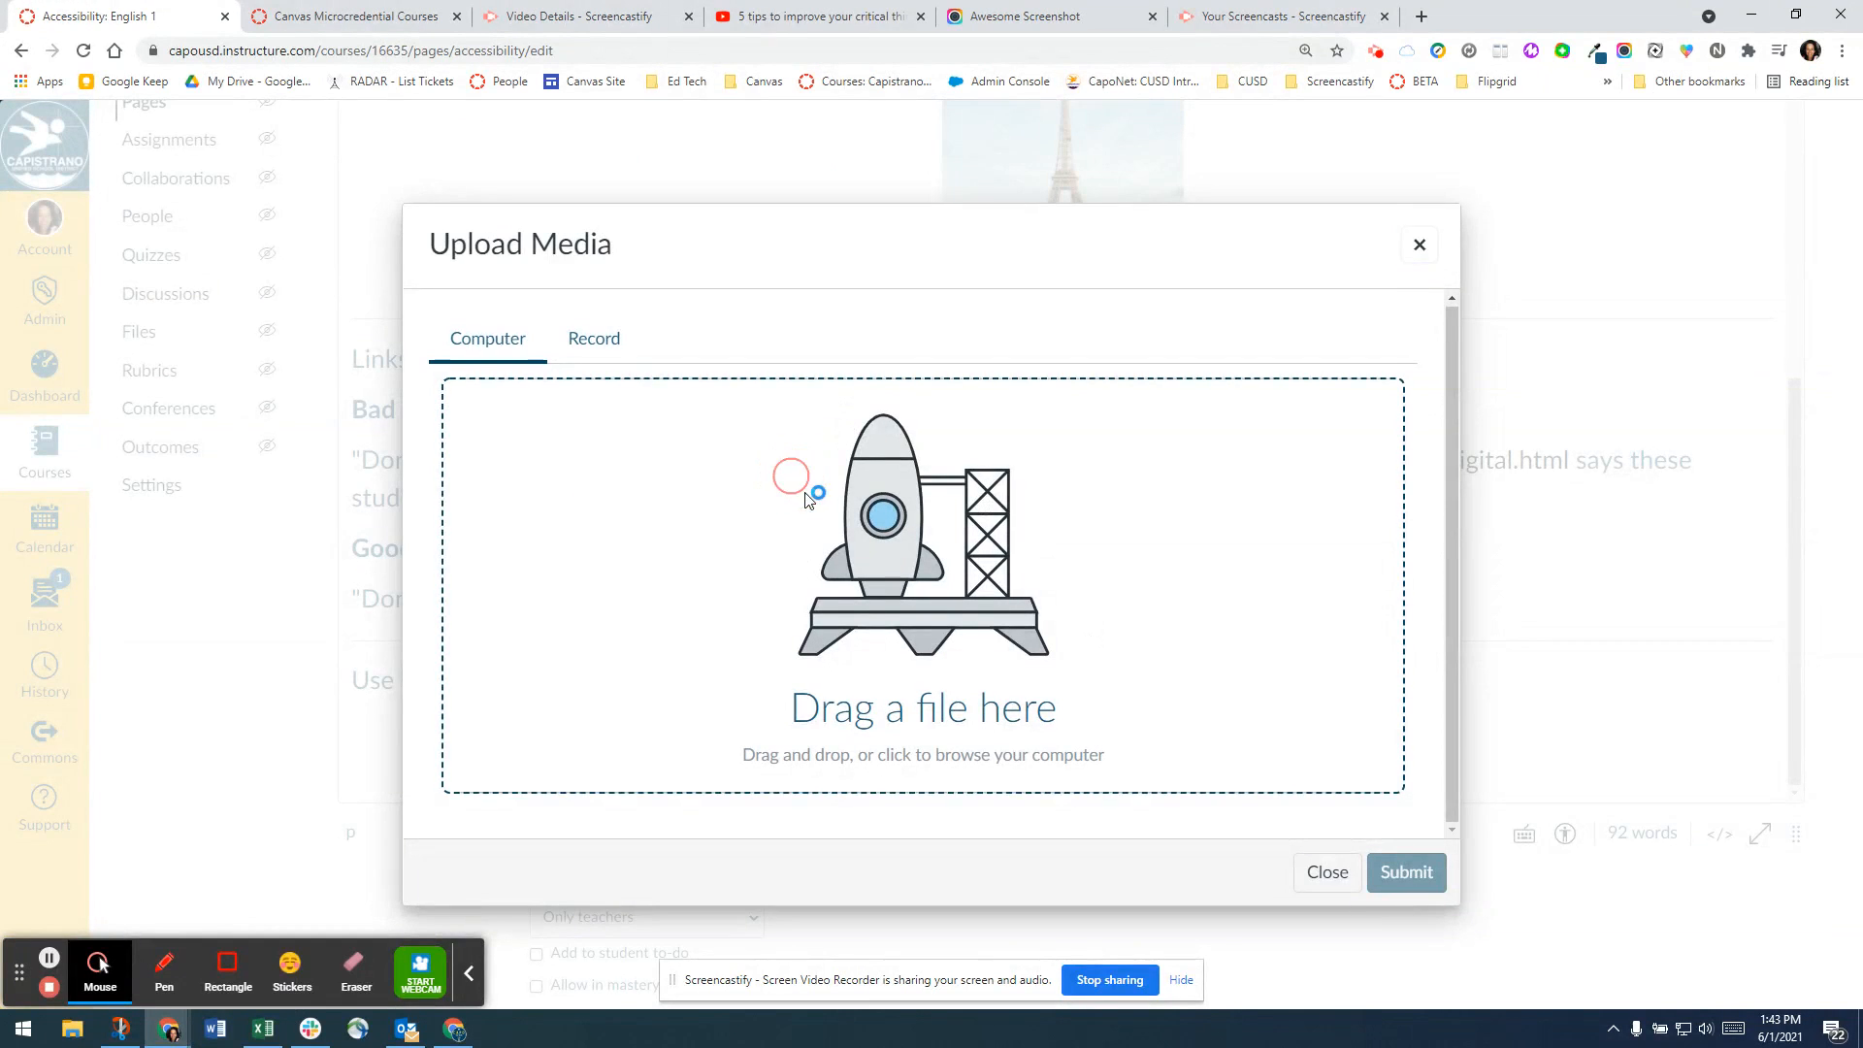
Choose the video "Untitled_ Jun 1, 2021 1_26 PM" from the Downloads folder as the media file.
scroll(281, 286, "down", 3)
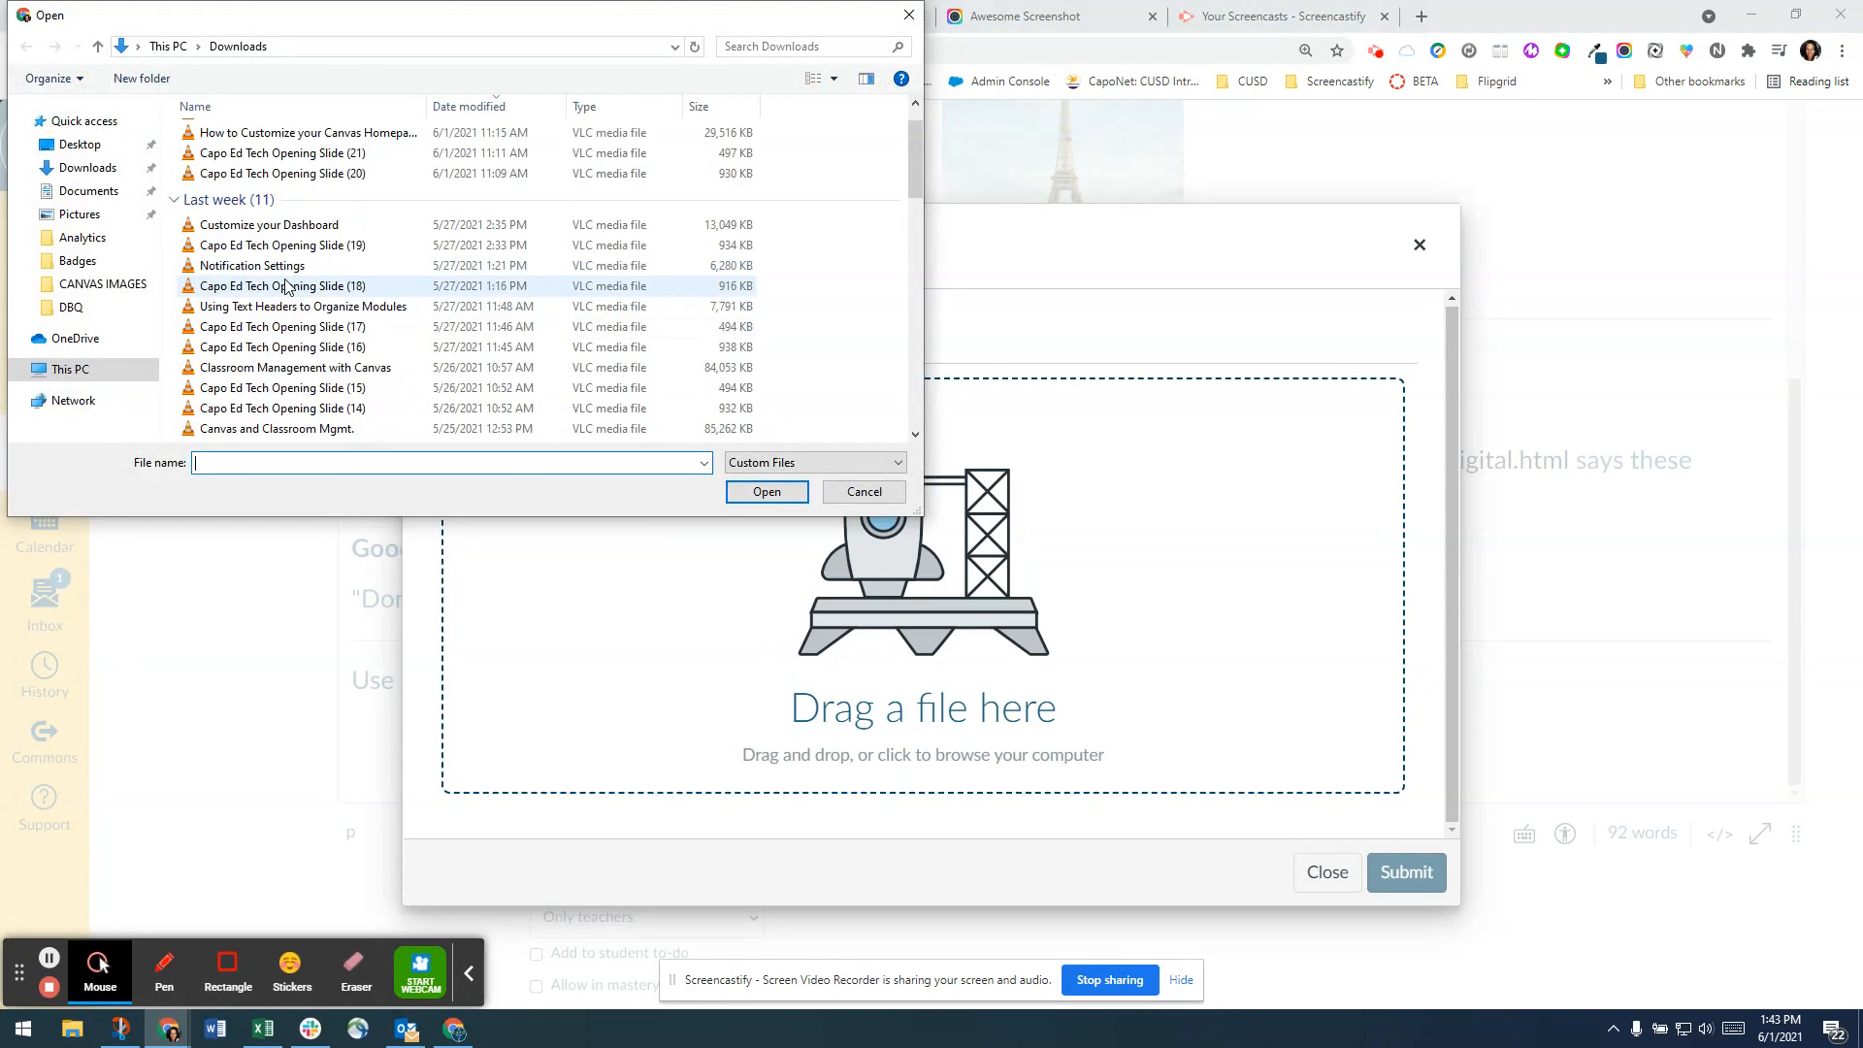
scroll(282, 252, "up", 3)
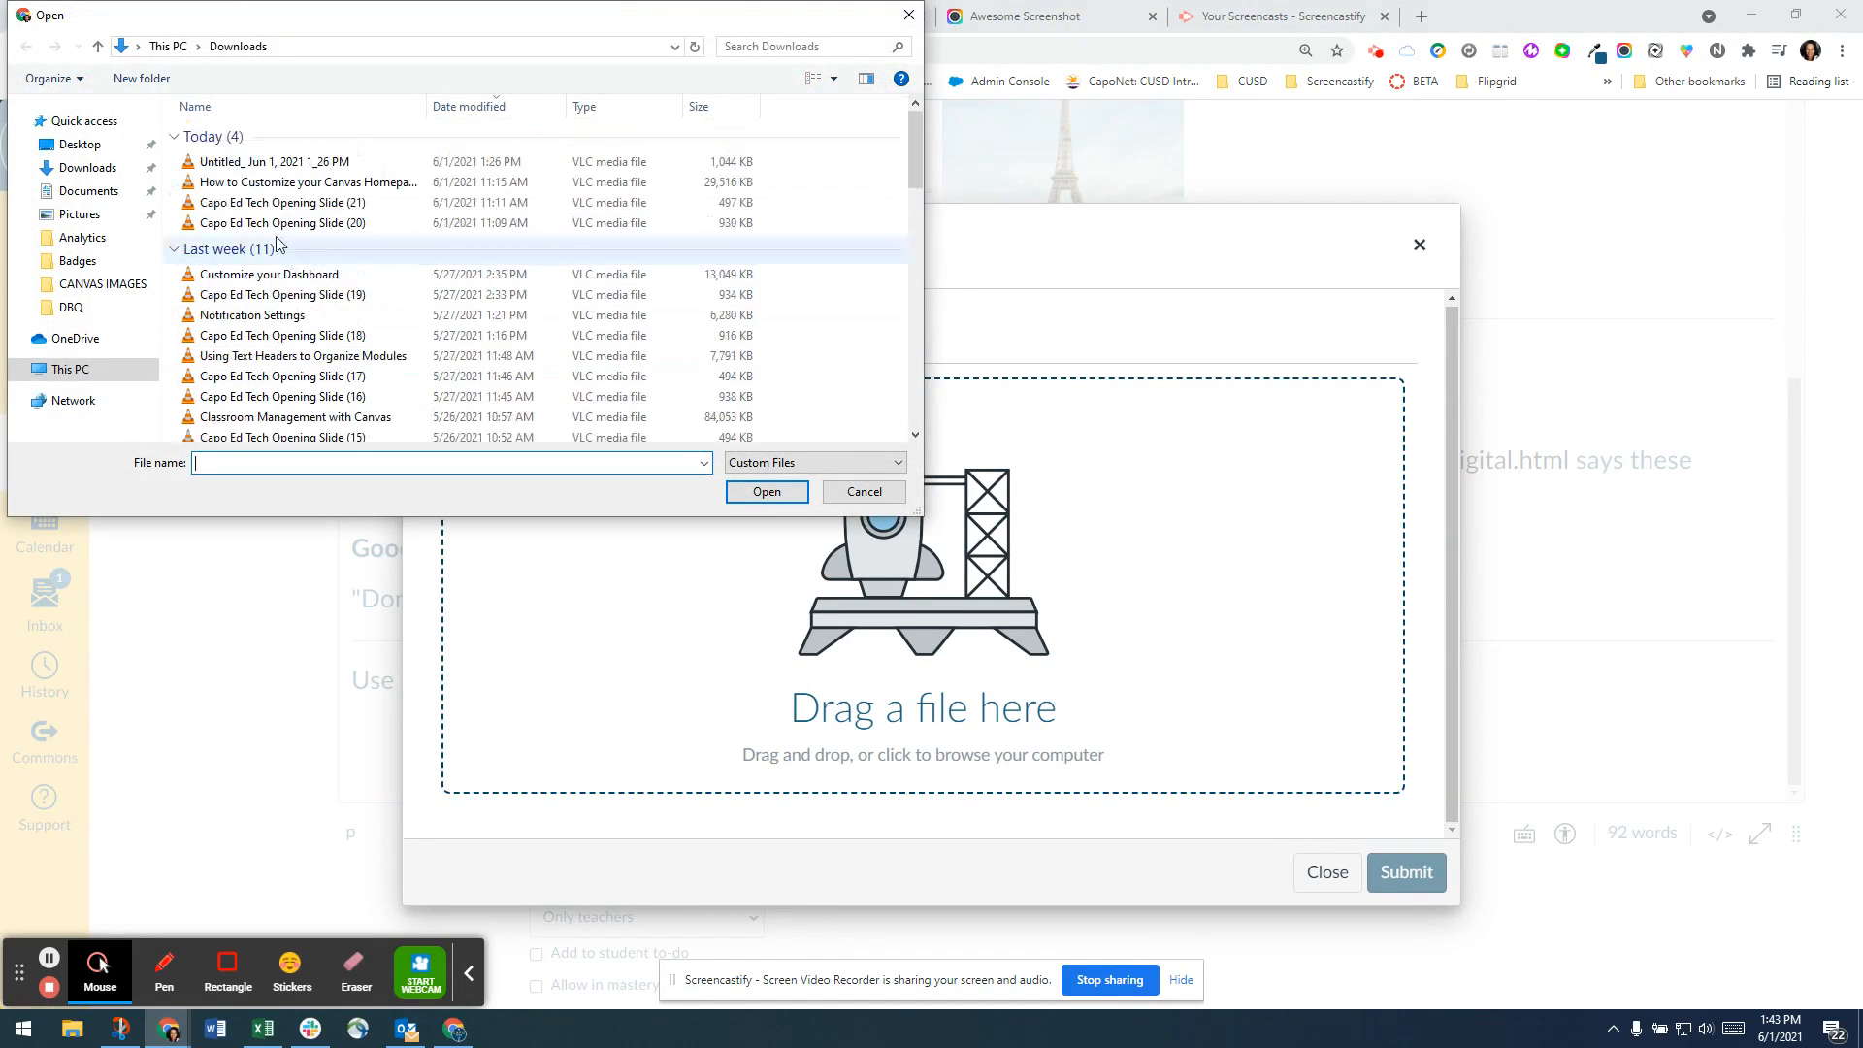
left_click(273, 167)
left_click(767, 491)
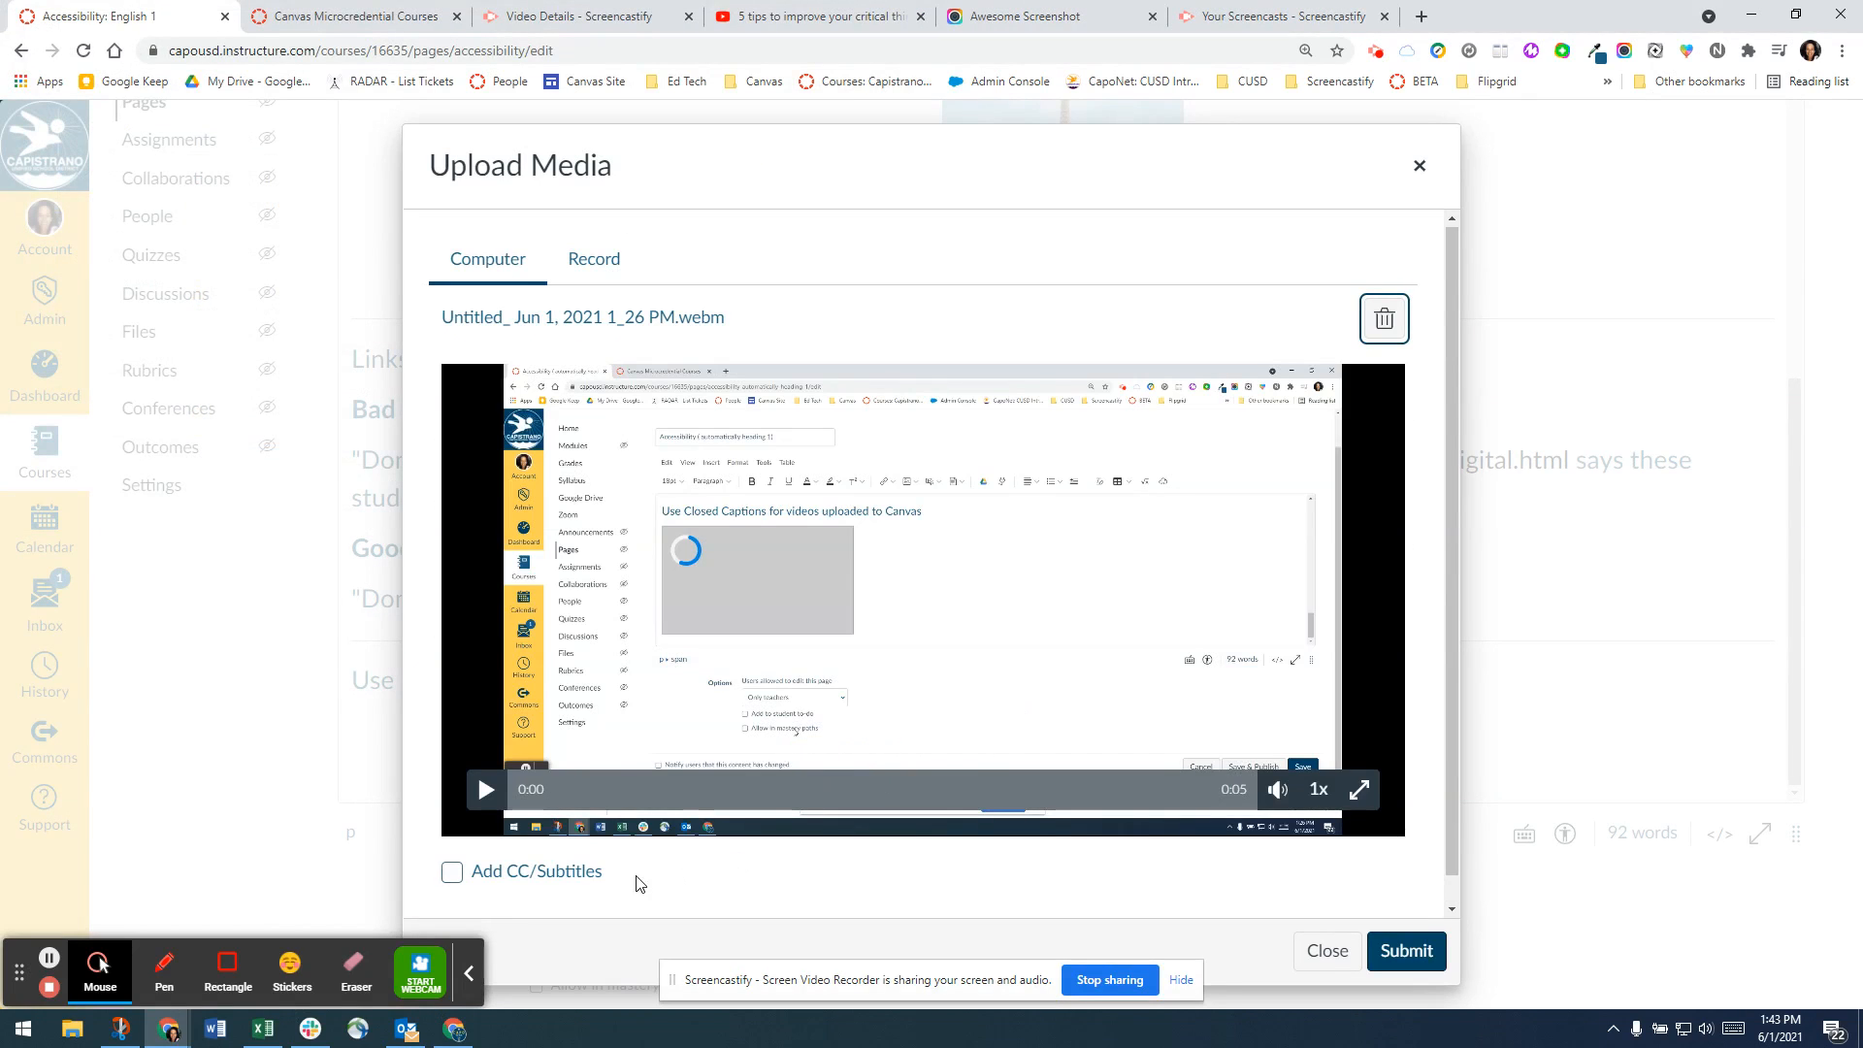
Turn on CC/Subtitles for the video, select a caption language, and submit the media to the page.
left_click(455, 878)
scroll(812, 821, "down", 1)
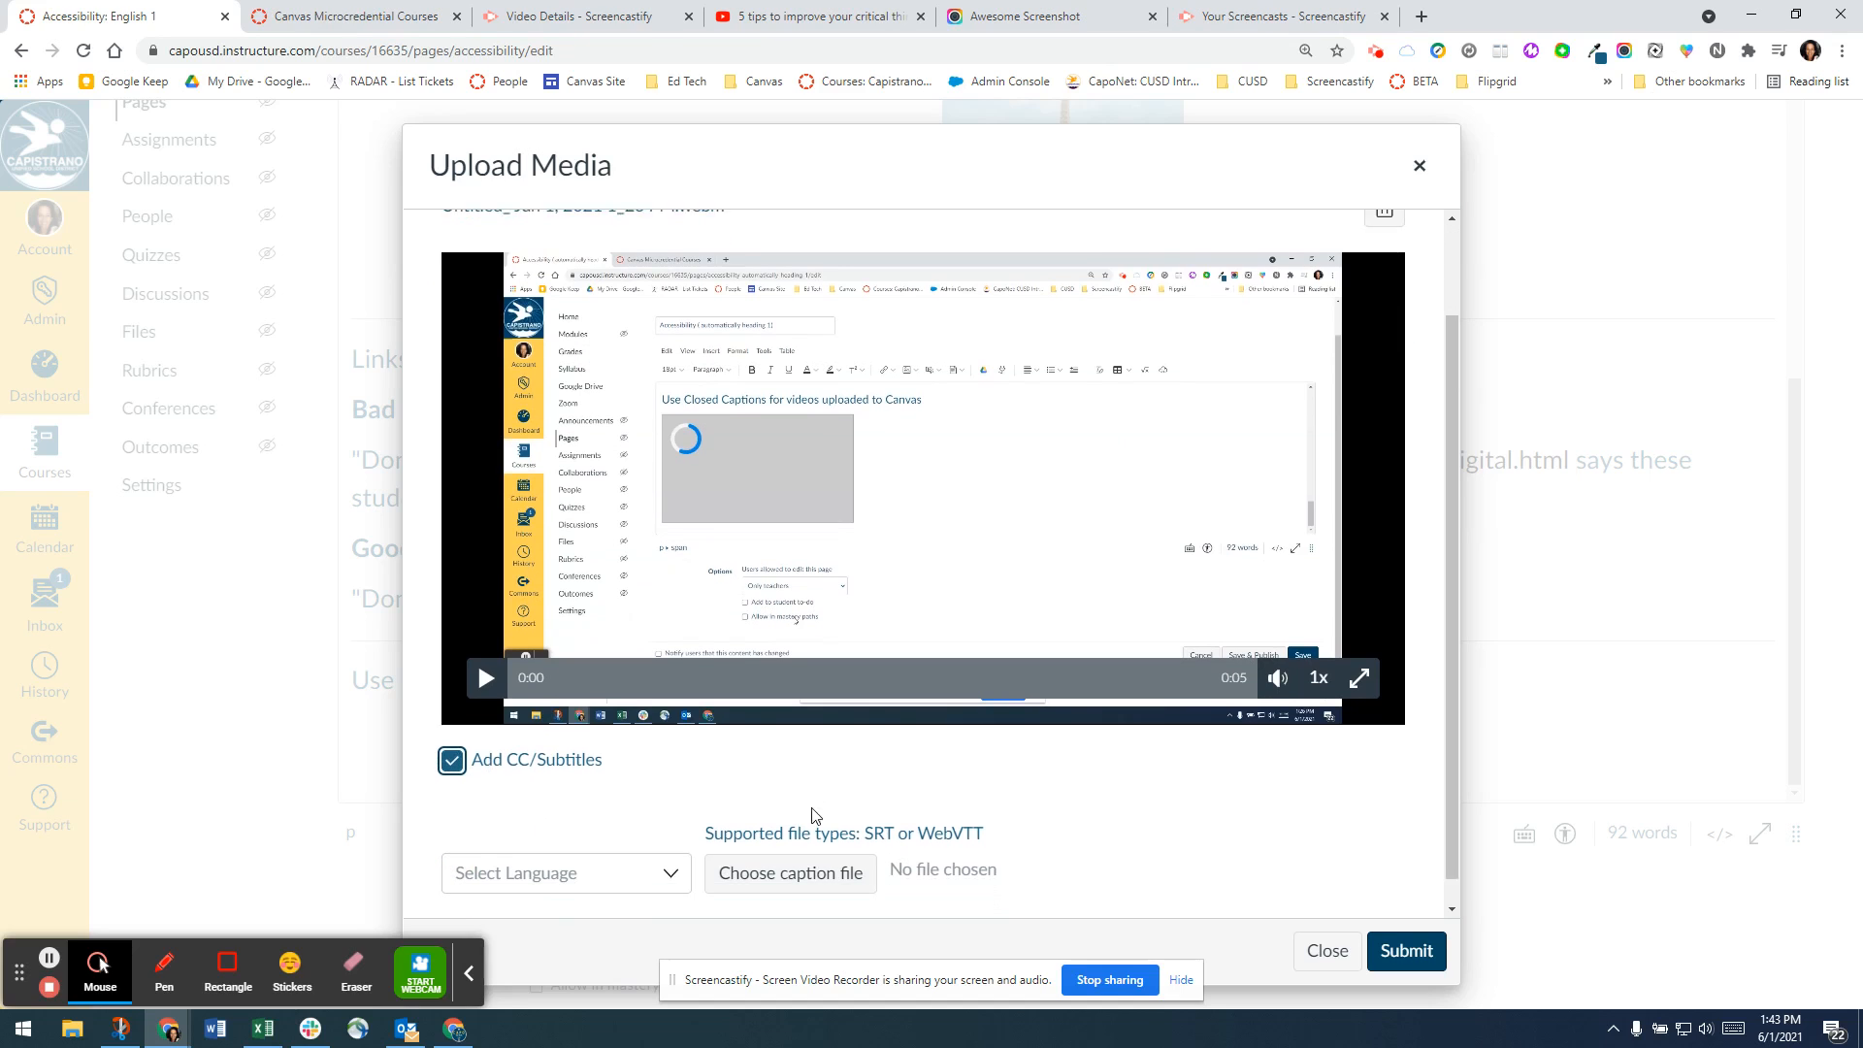
left_click(621, 851)
left_click(494, 539)
left_click(1406, 950)
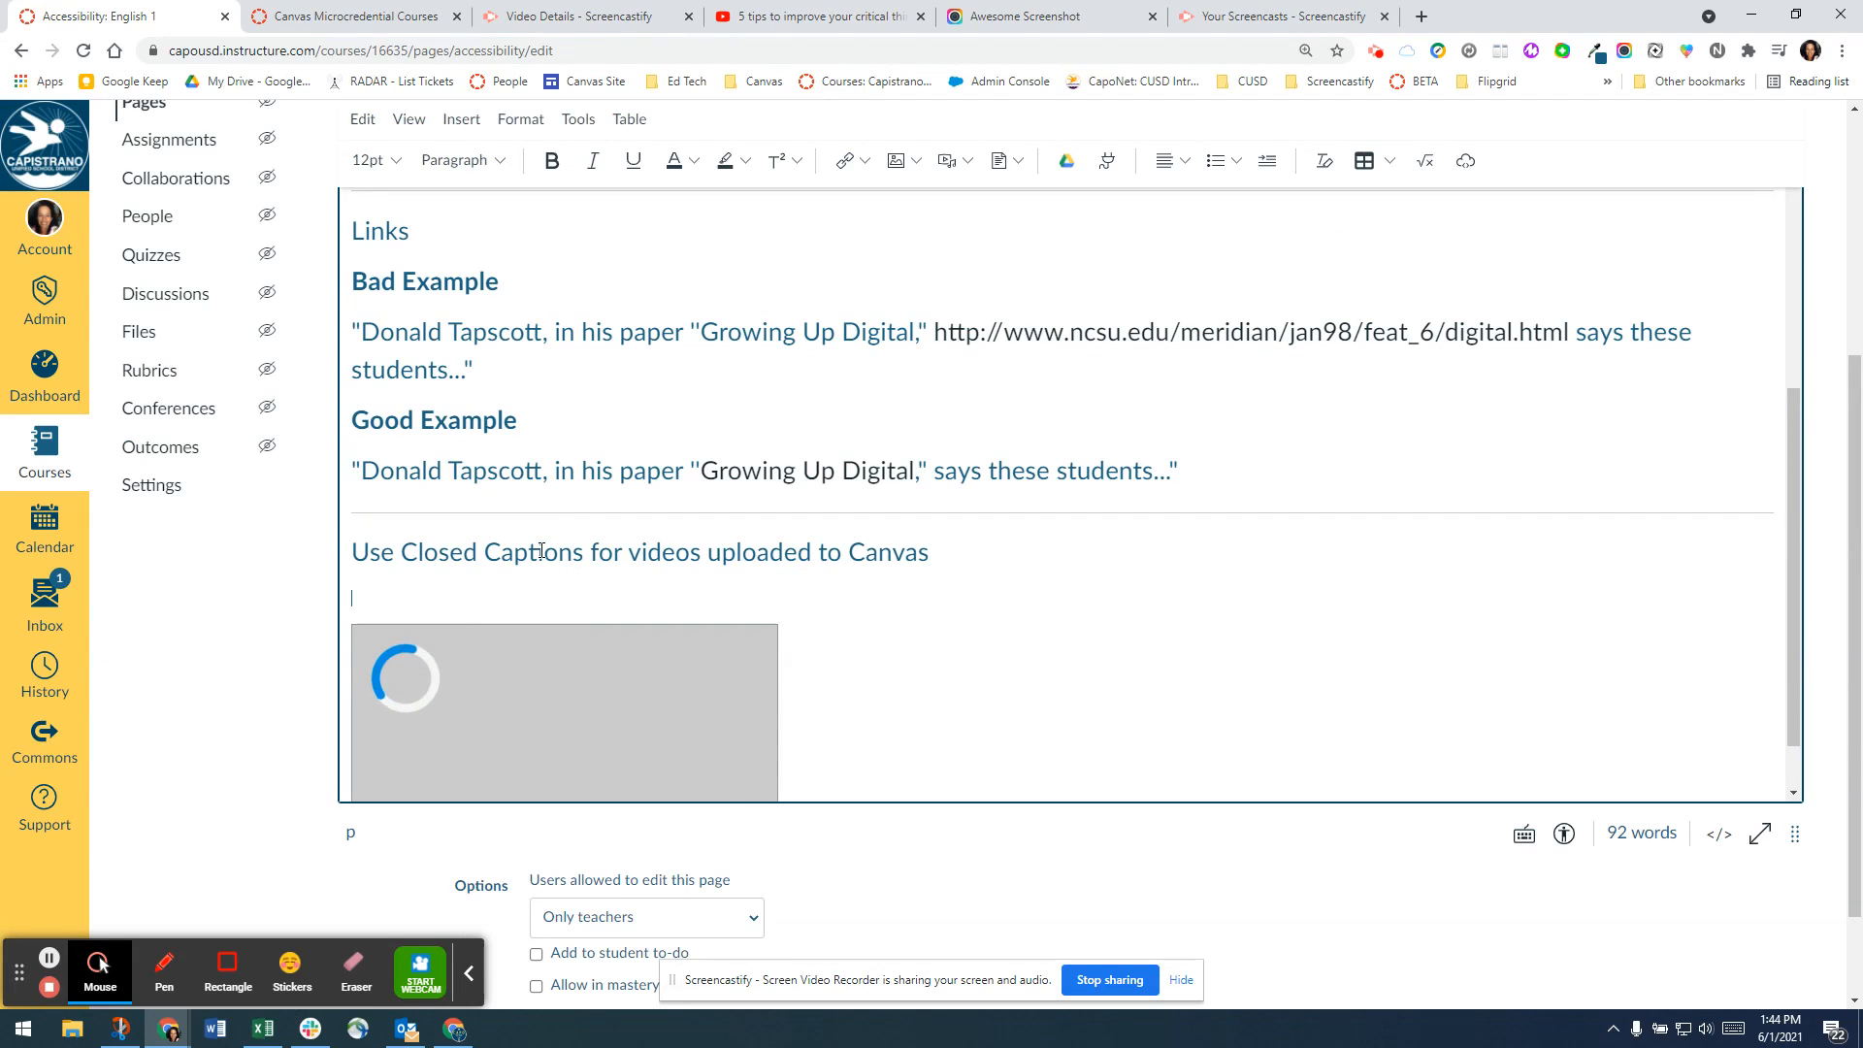
Run the Accessibility Checker on the page and apply the caption "Colors in Canvas" to the colors table.
scroll(854, 676, "down", 1)
scroll(1166, 724, "up", 2)
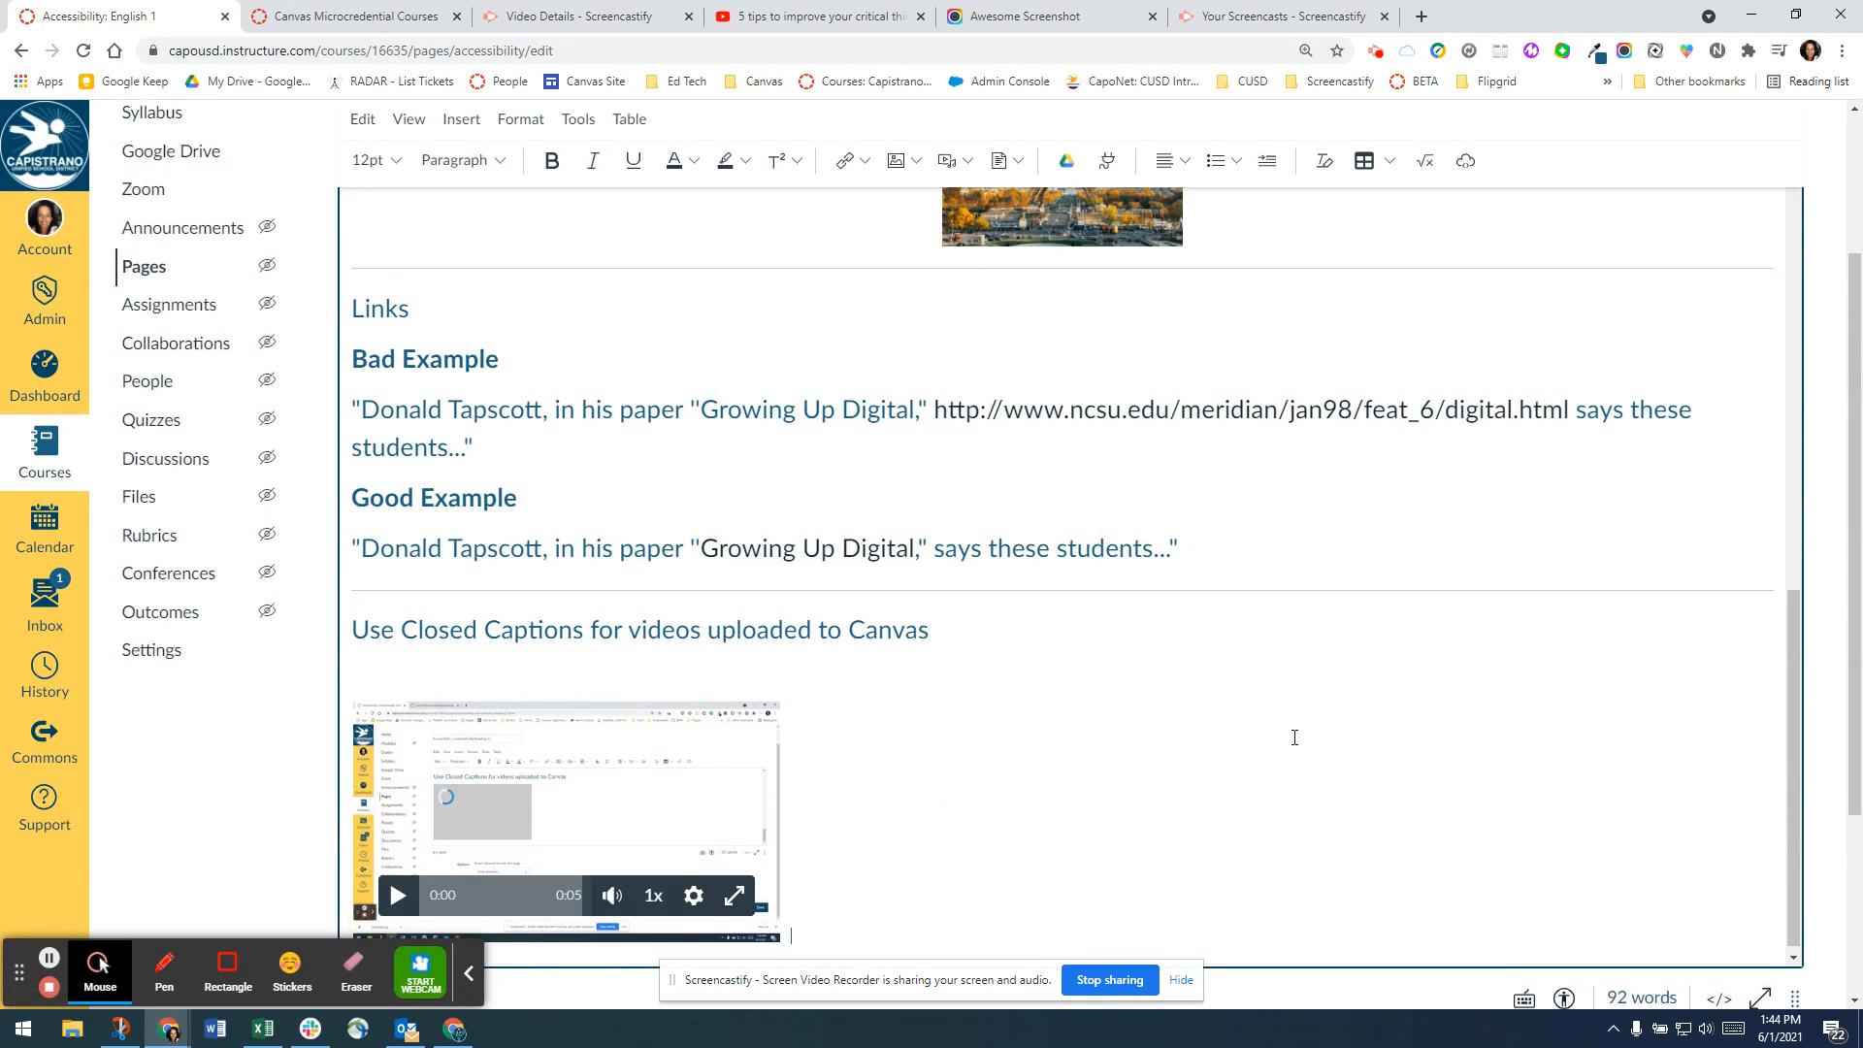
scroll(1289, 737, "up", 15)
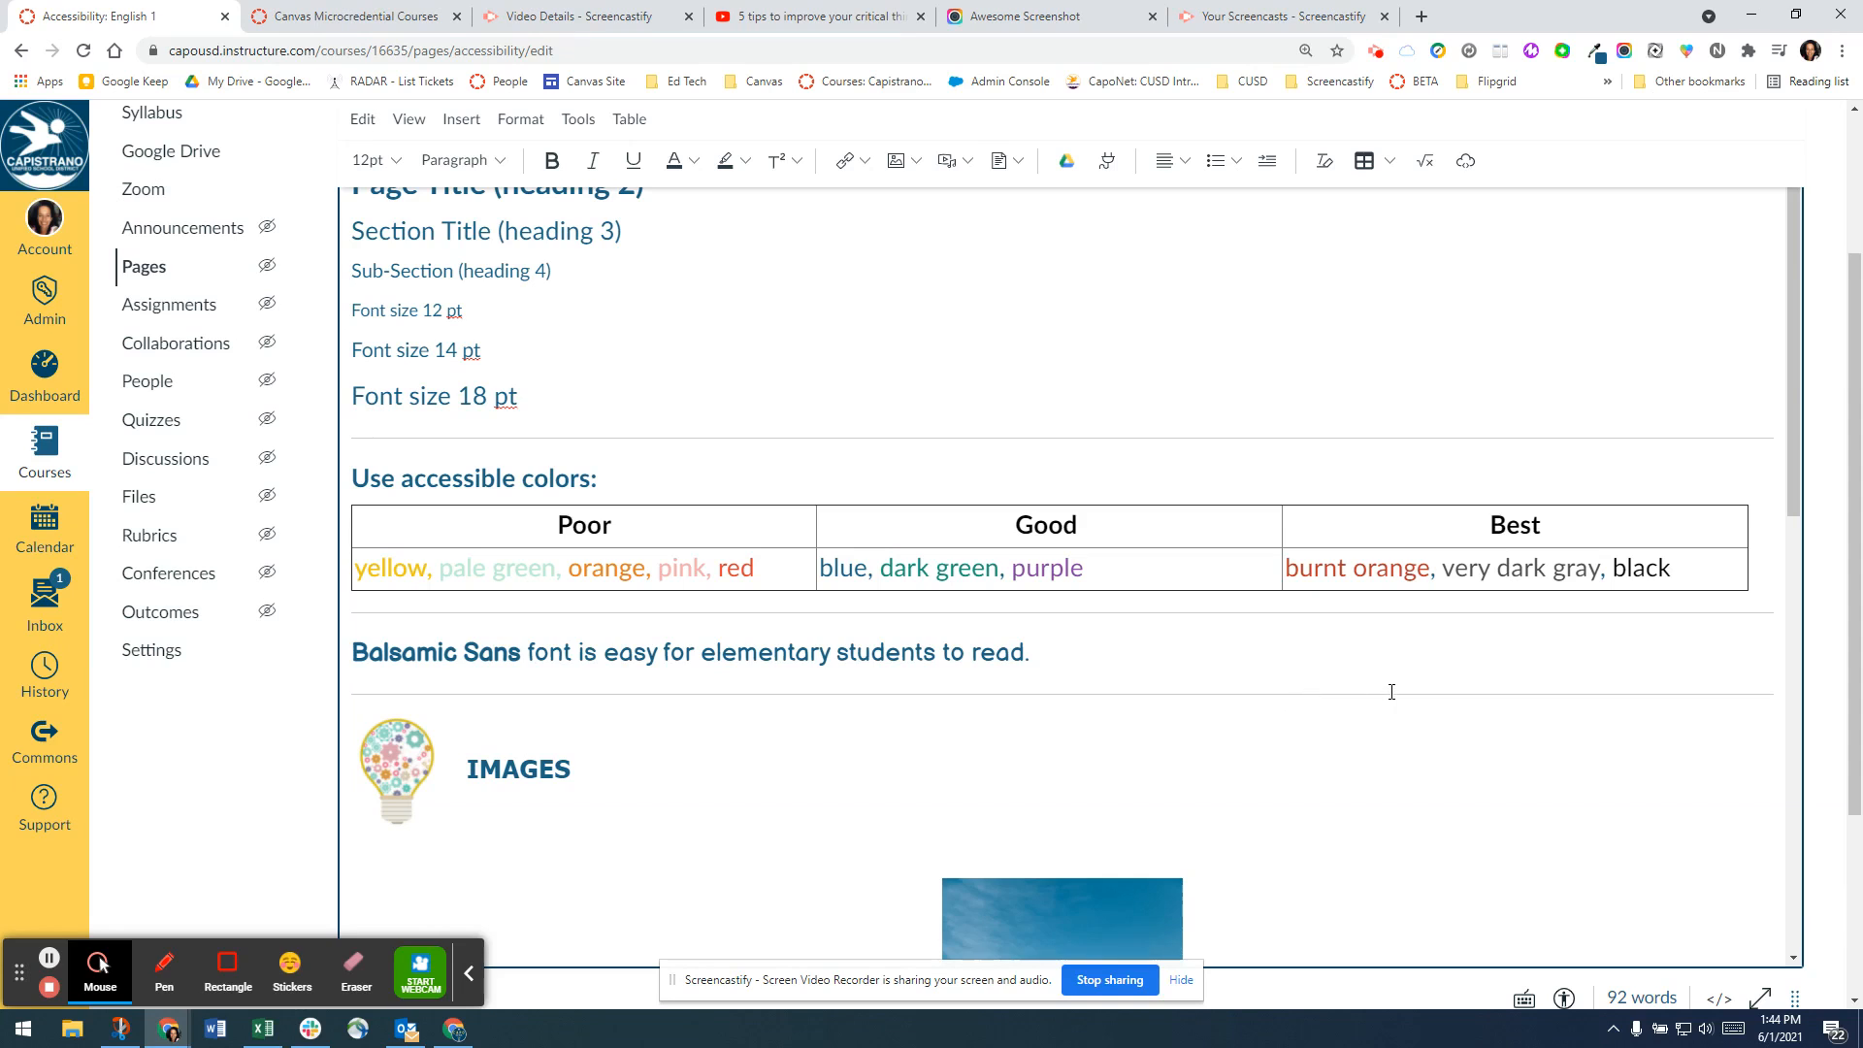
scroll(1392, 691, "up", 5)
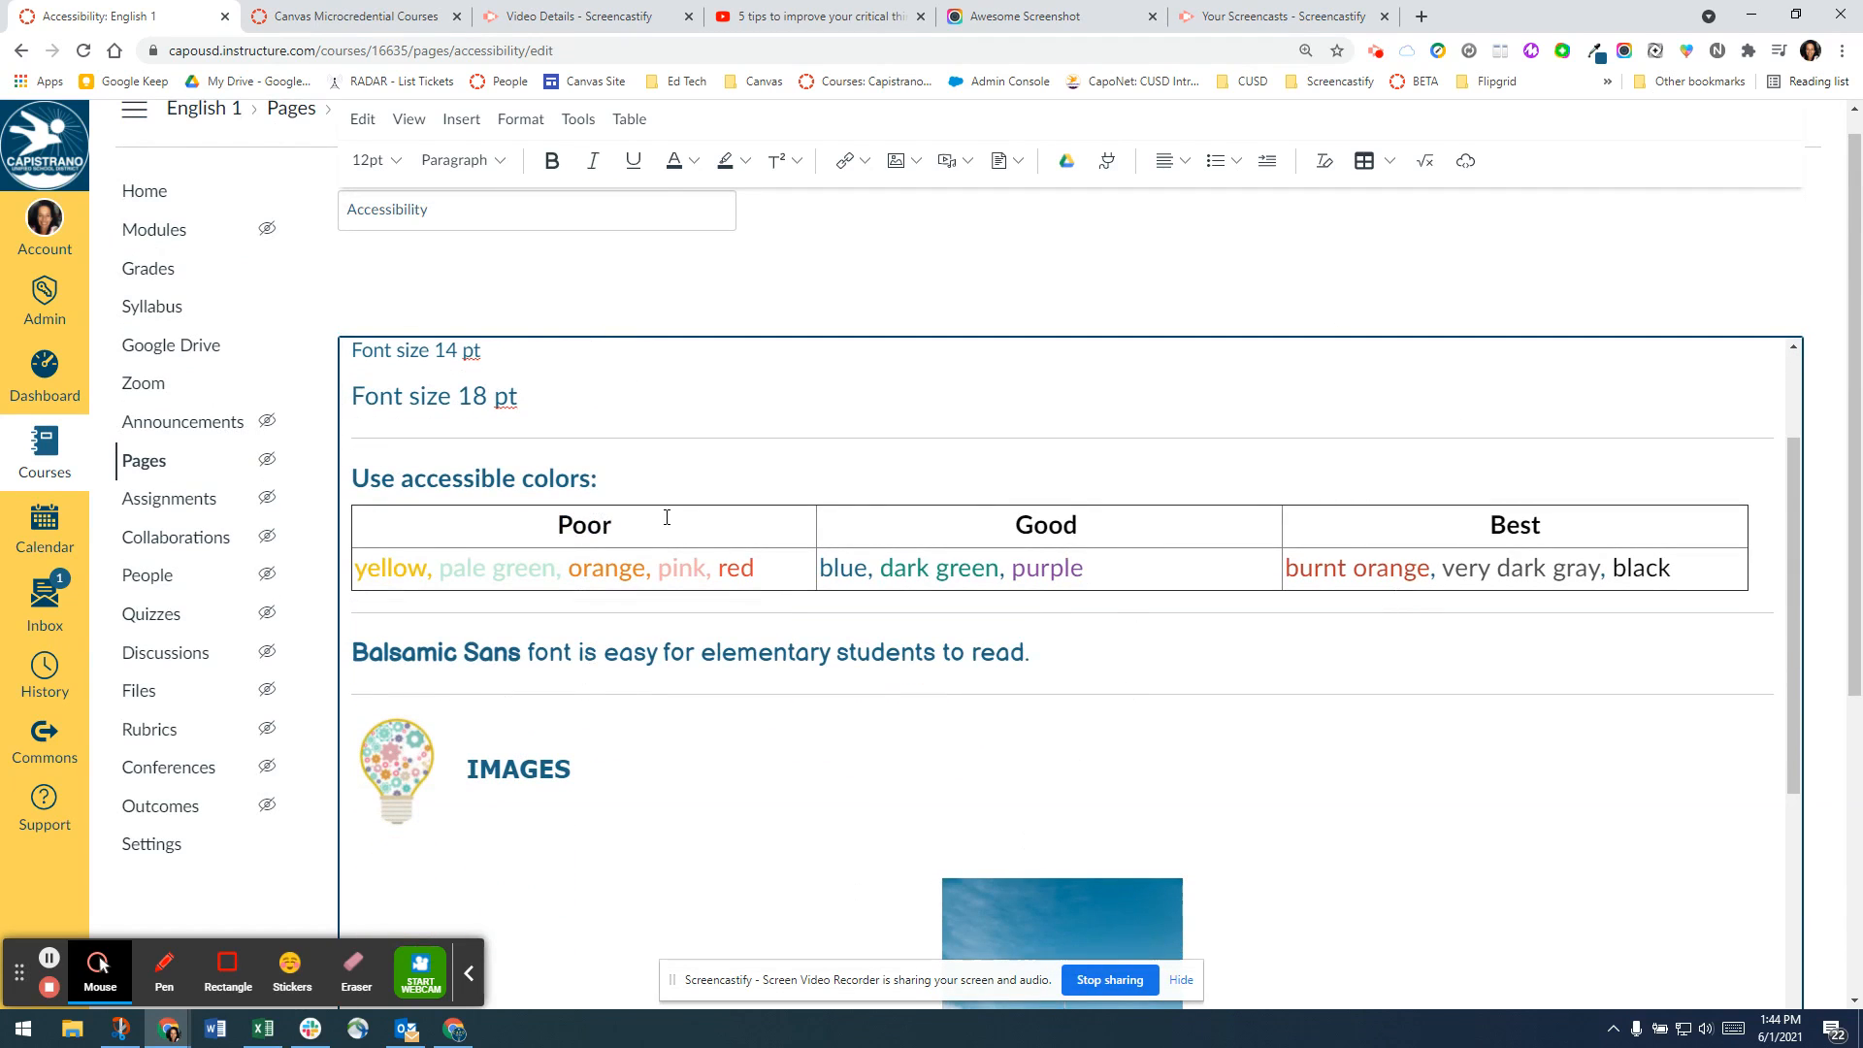
scroll(1534, 723, "down", 10)
scroll(1652, 705, "down", 4)
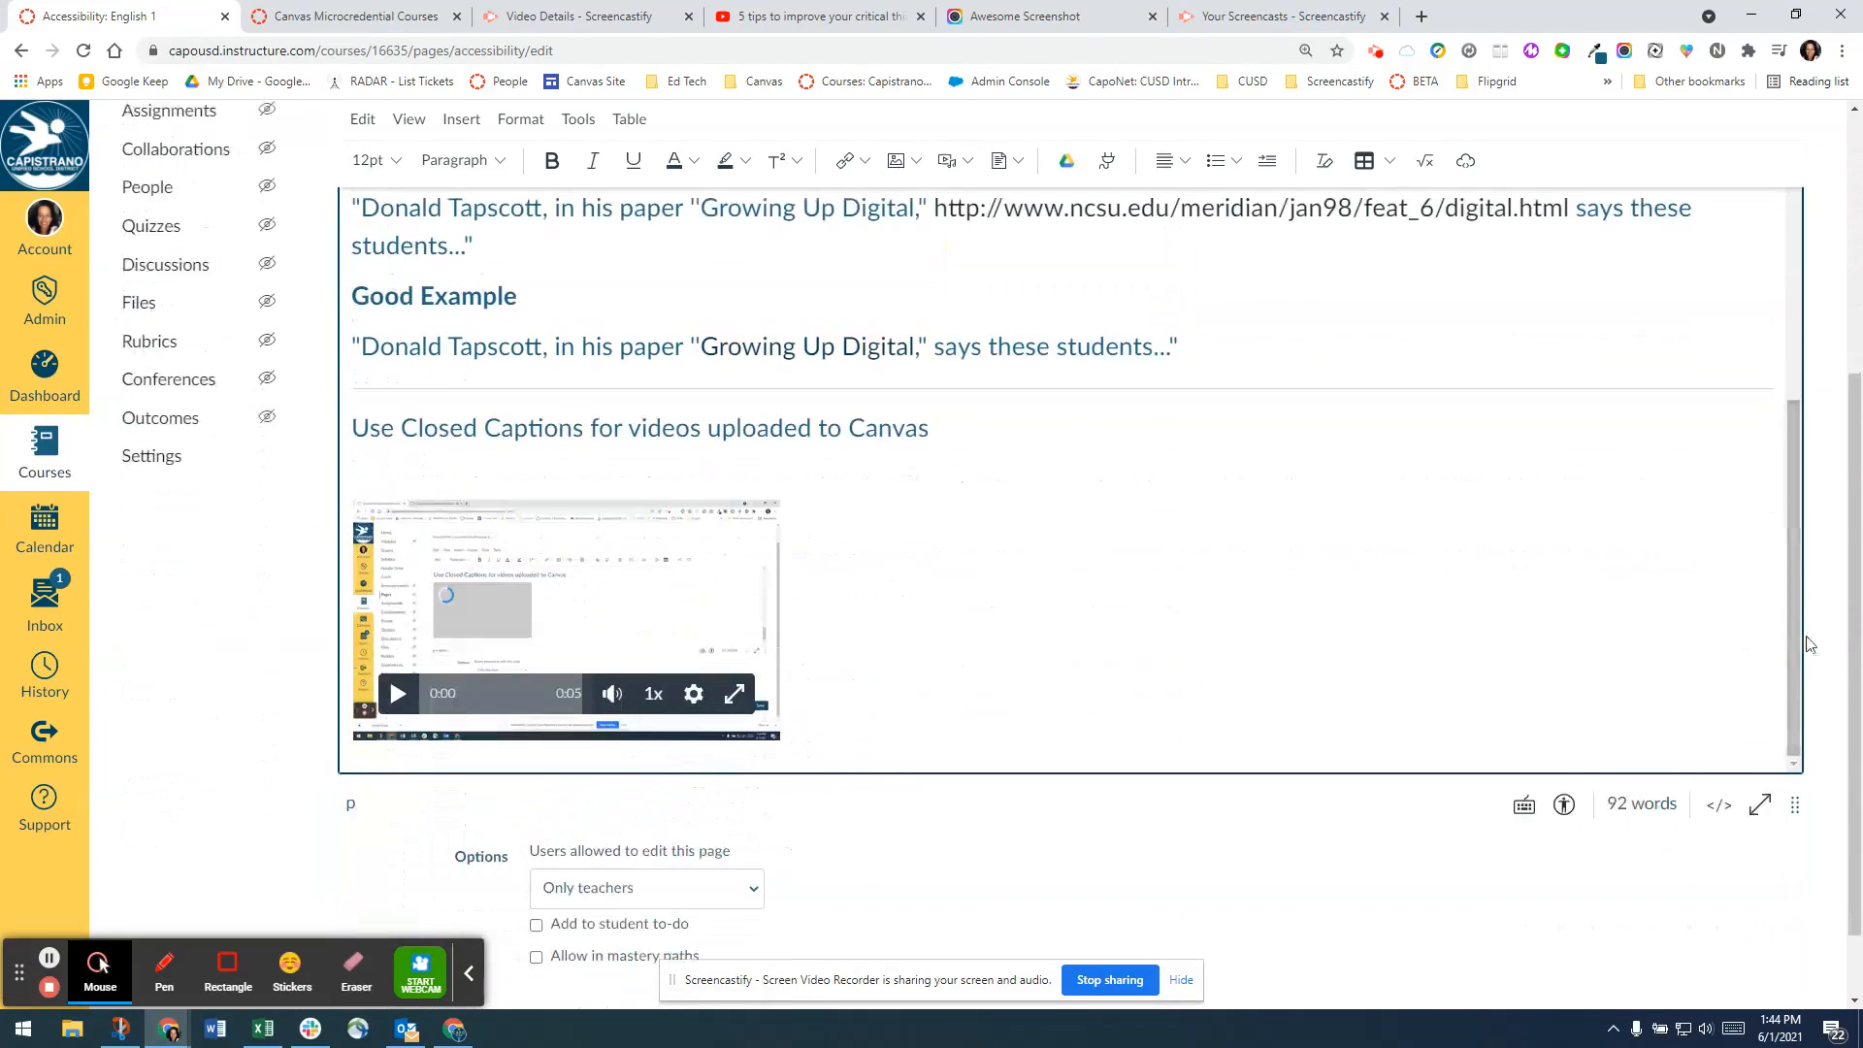
left_click(1565, 805)
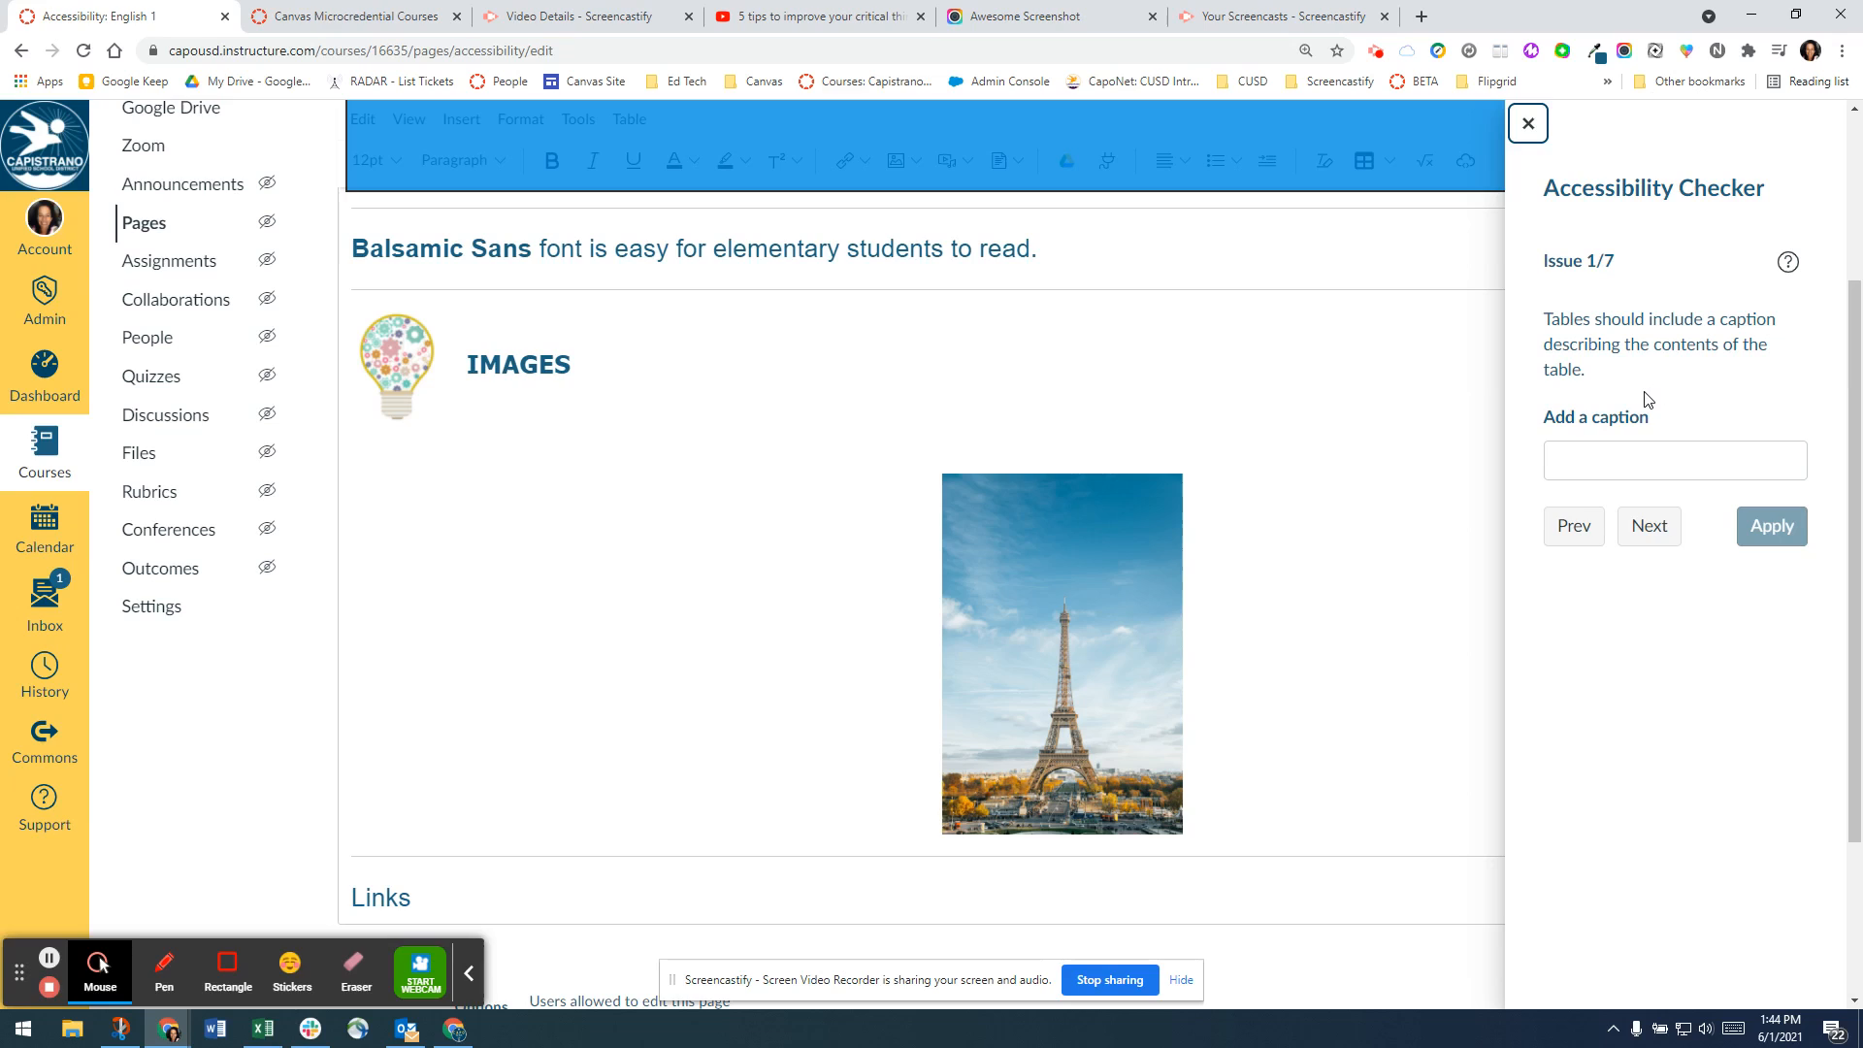
left_click(1629, 431)
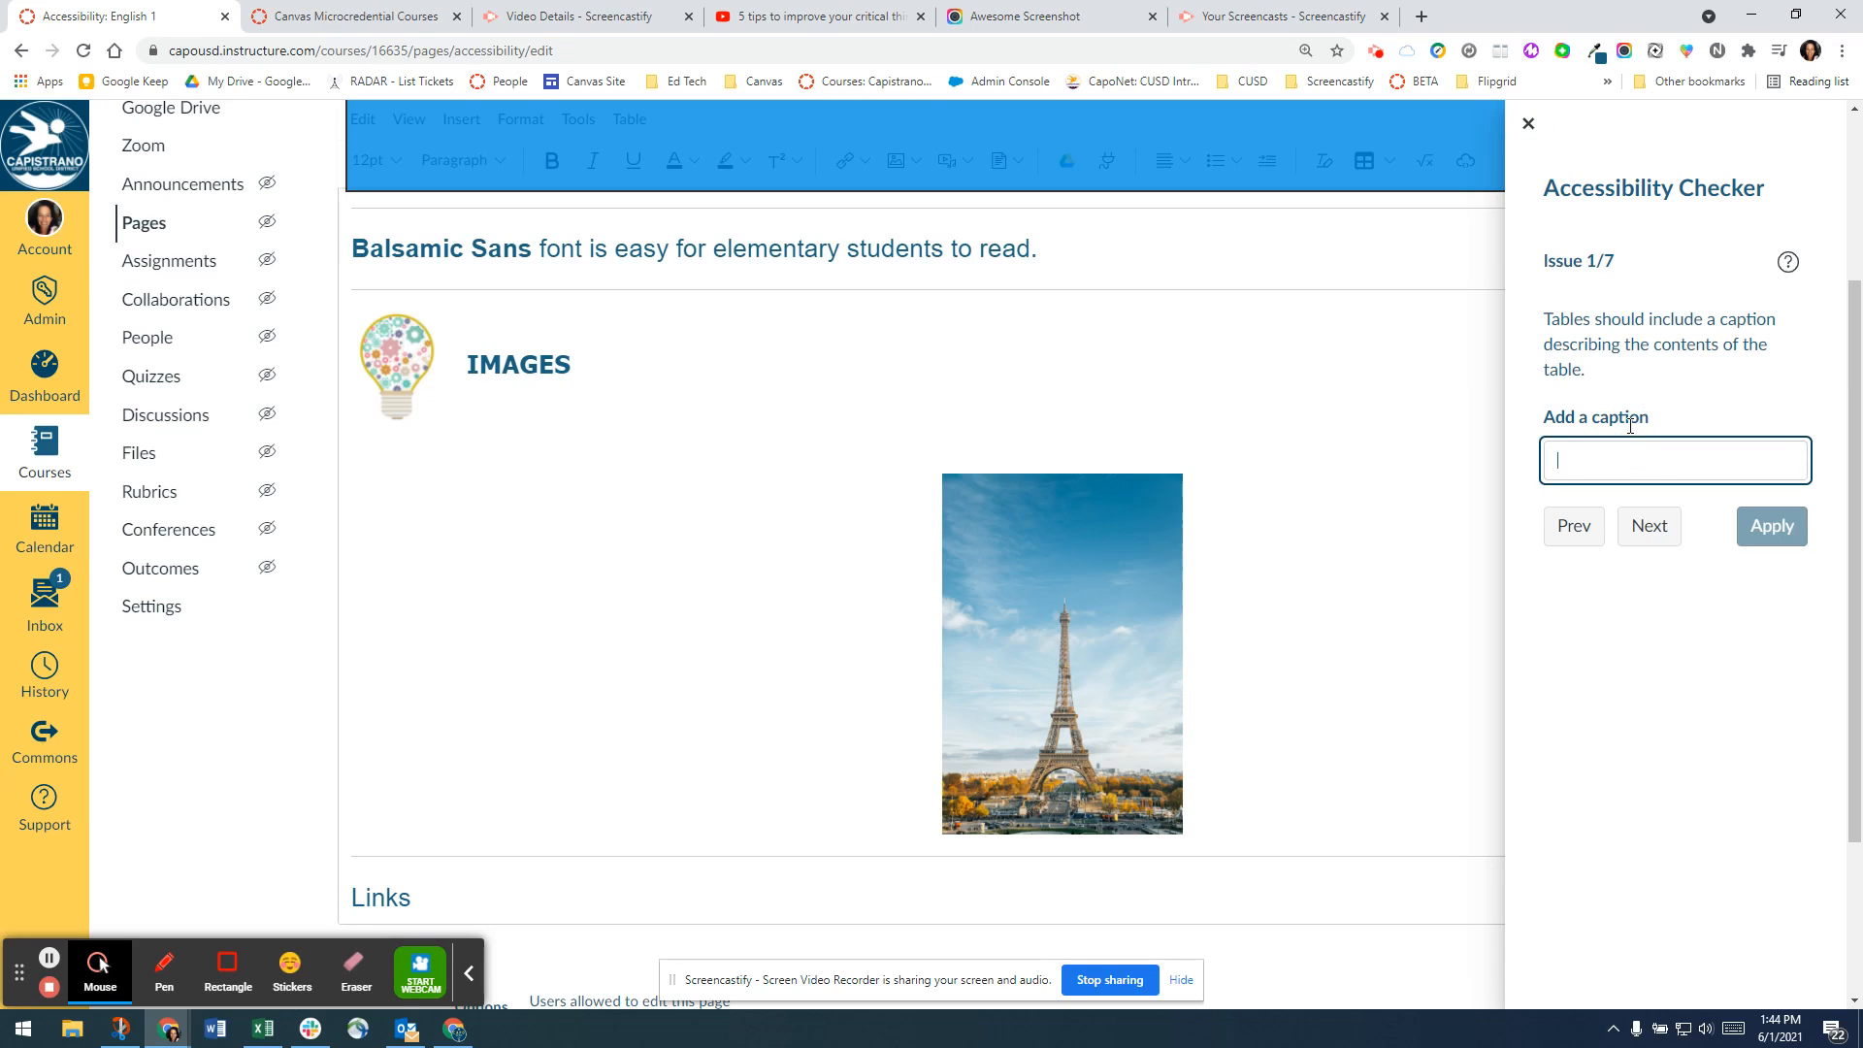
type("Colors in Canvas")
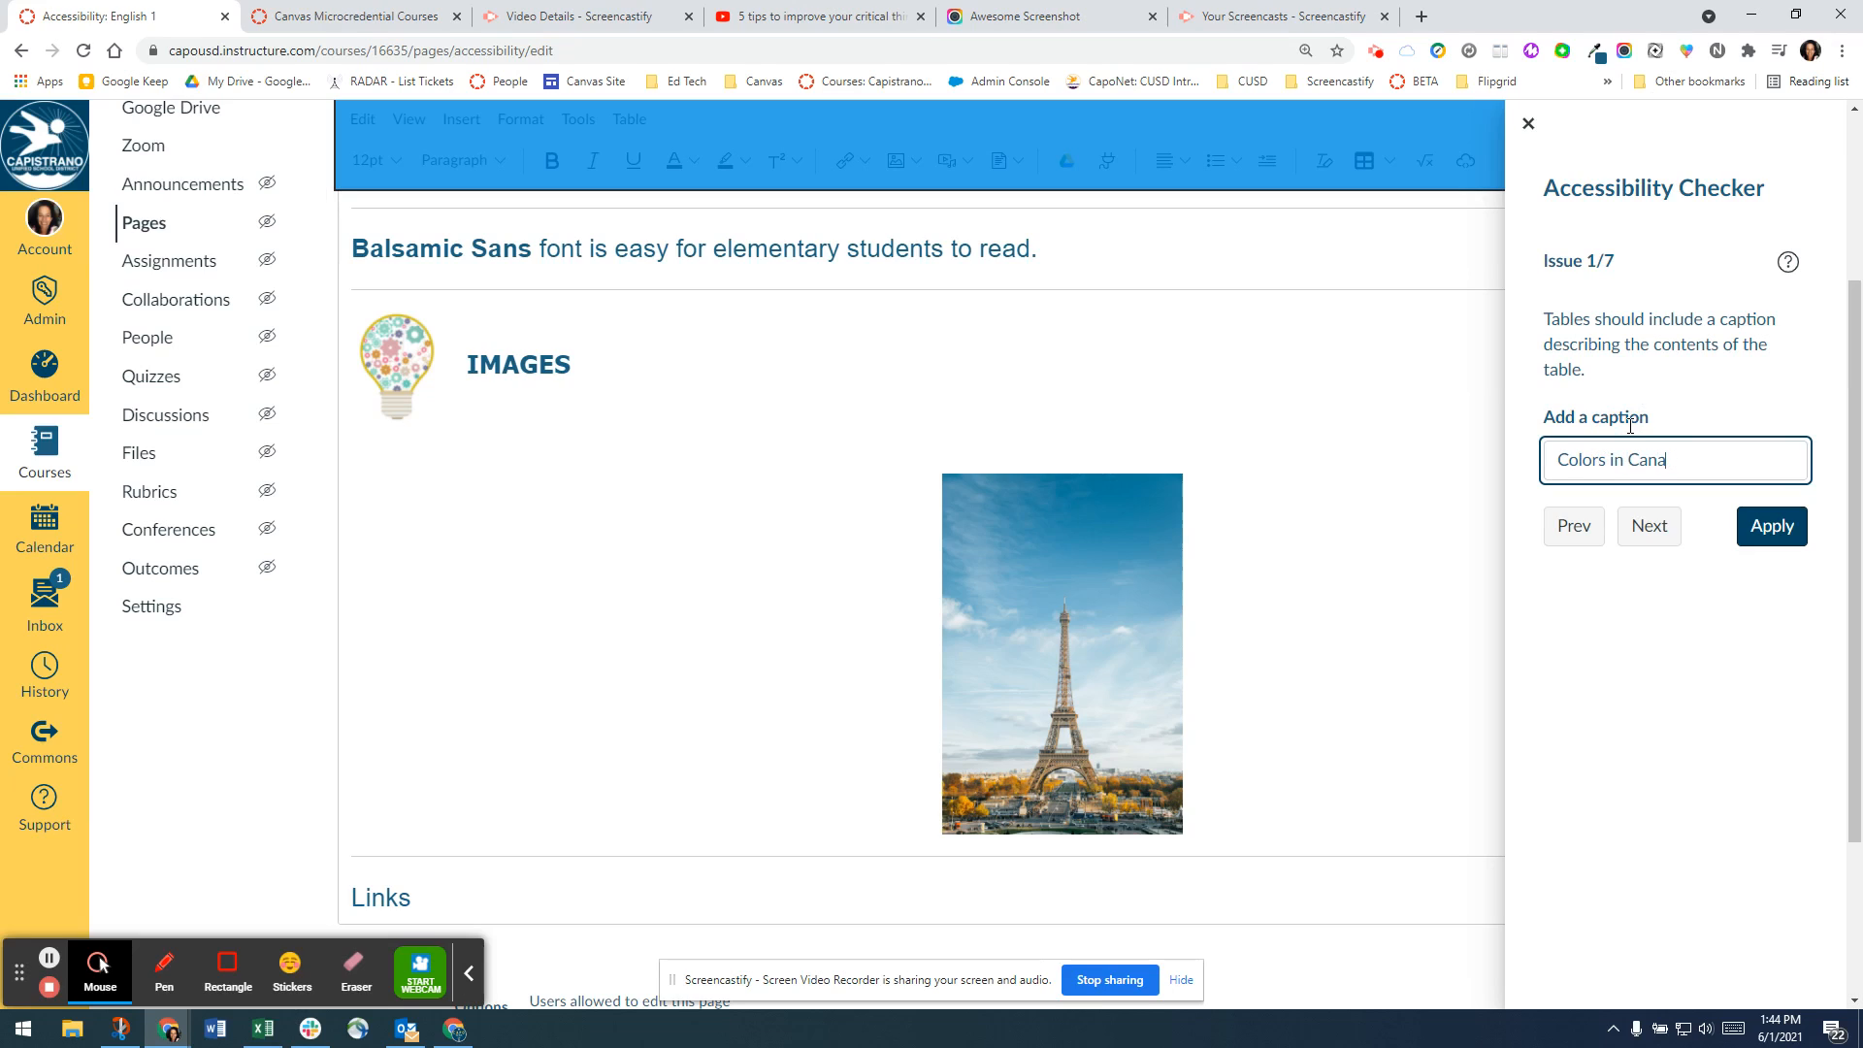
left_click(1785, 534)
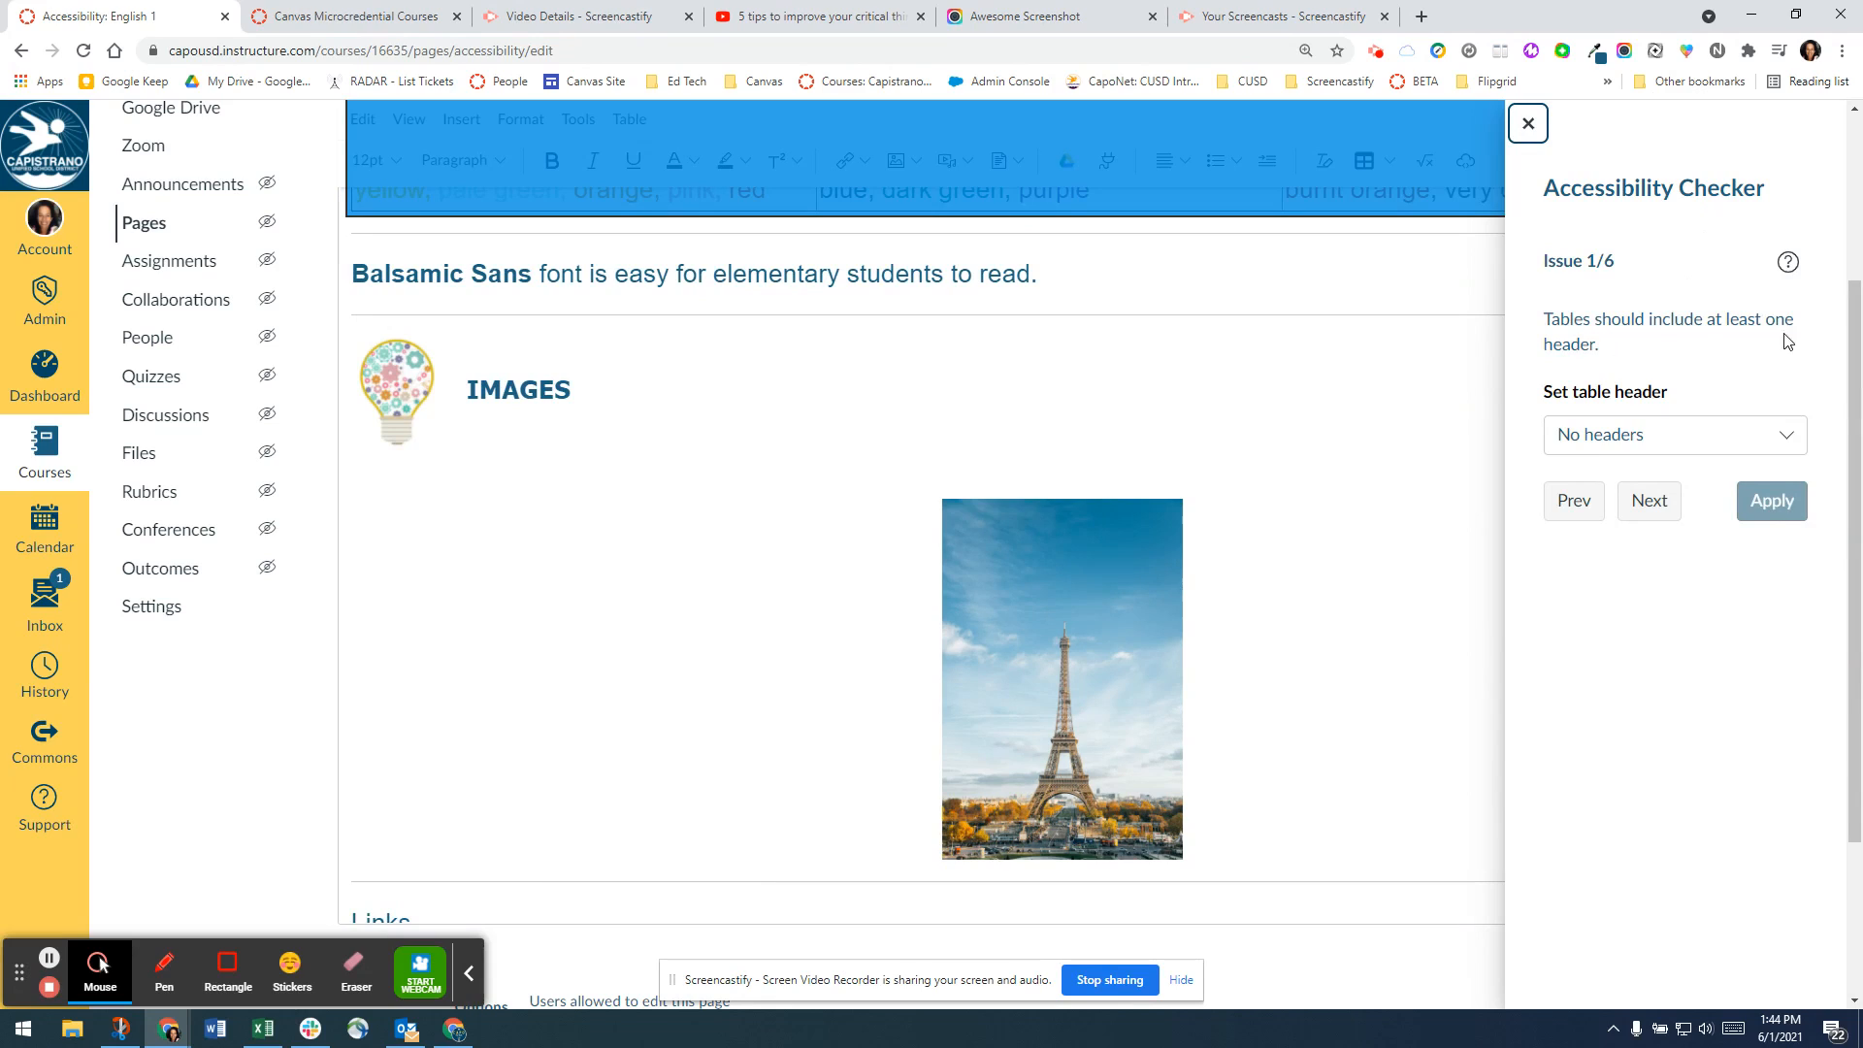
Skip the missing table header issue and apply a darker text color to the low-contrast word "yellow".
left_click(1644, 503)
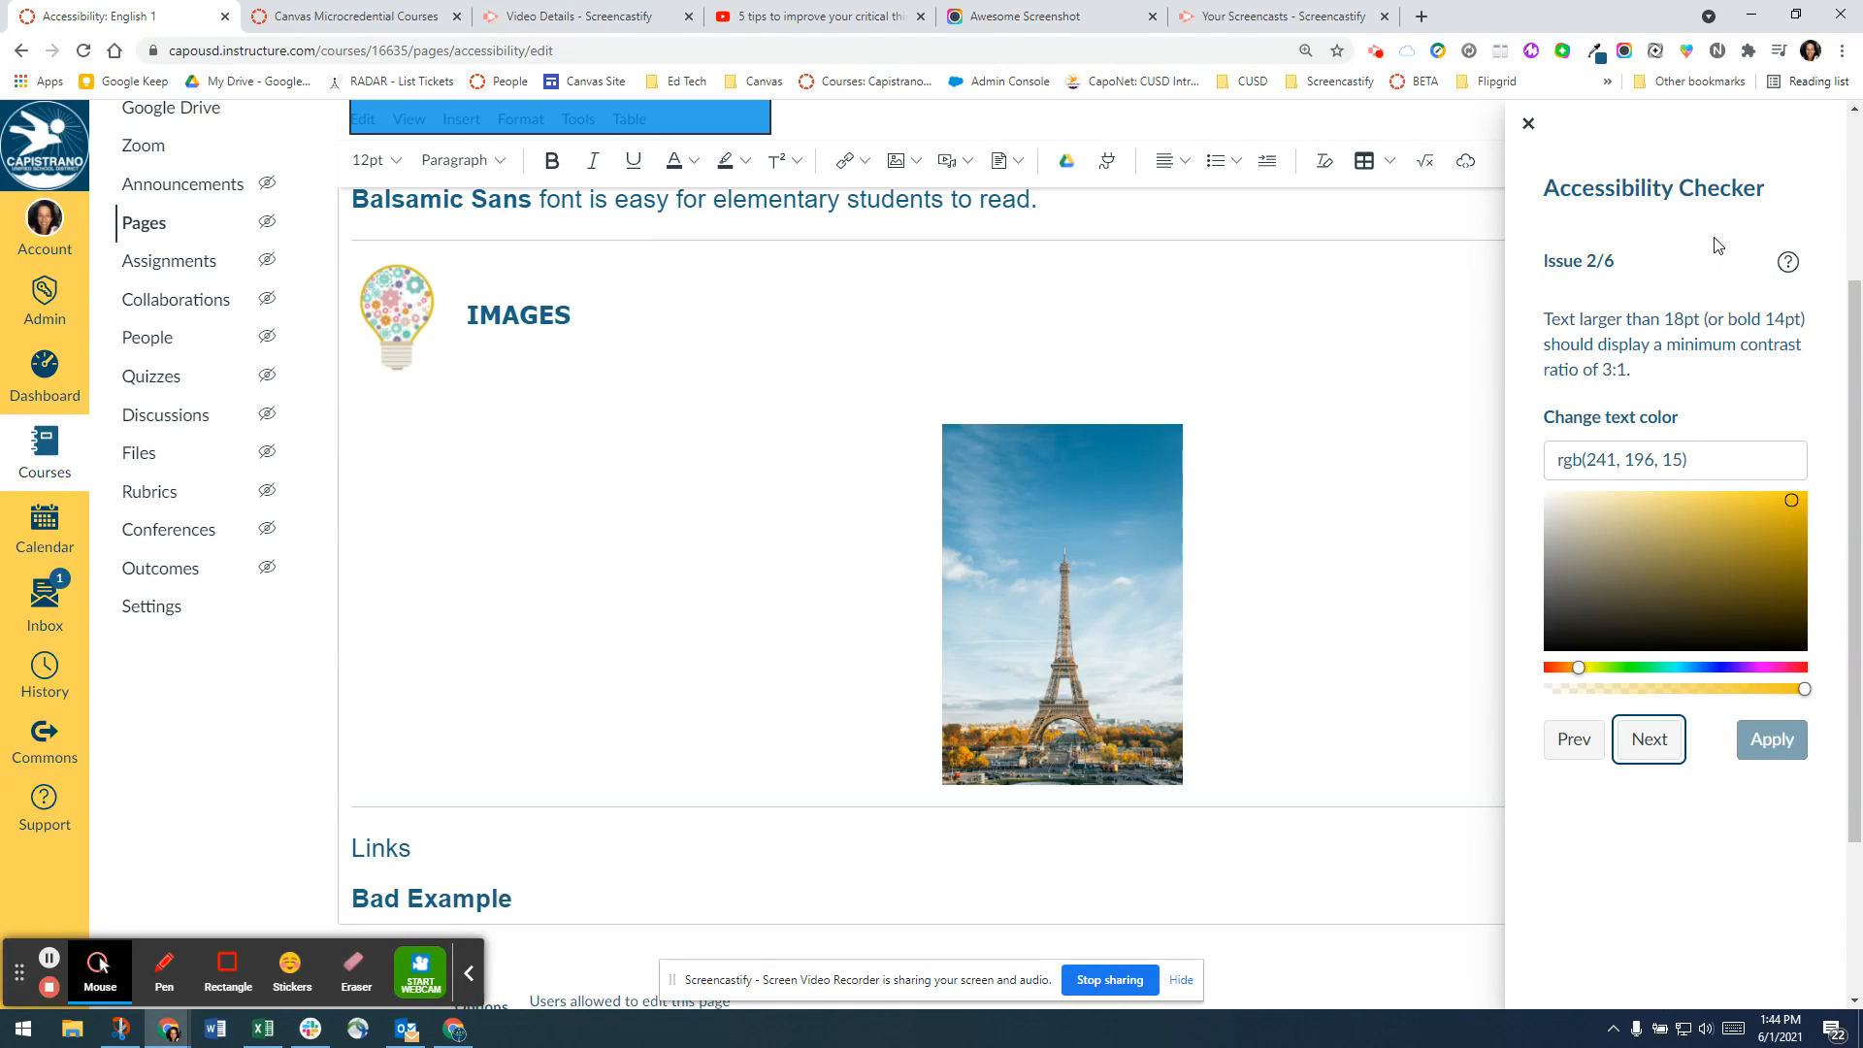
left_click(1709, 451)
left_click(1773, 739)
left_click(1790, 743)
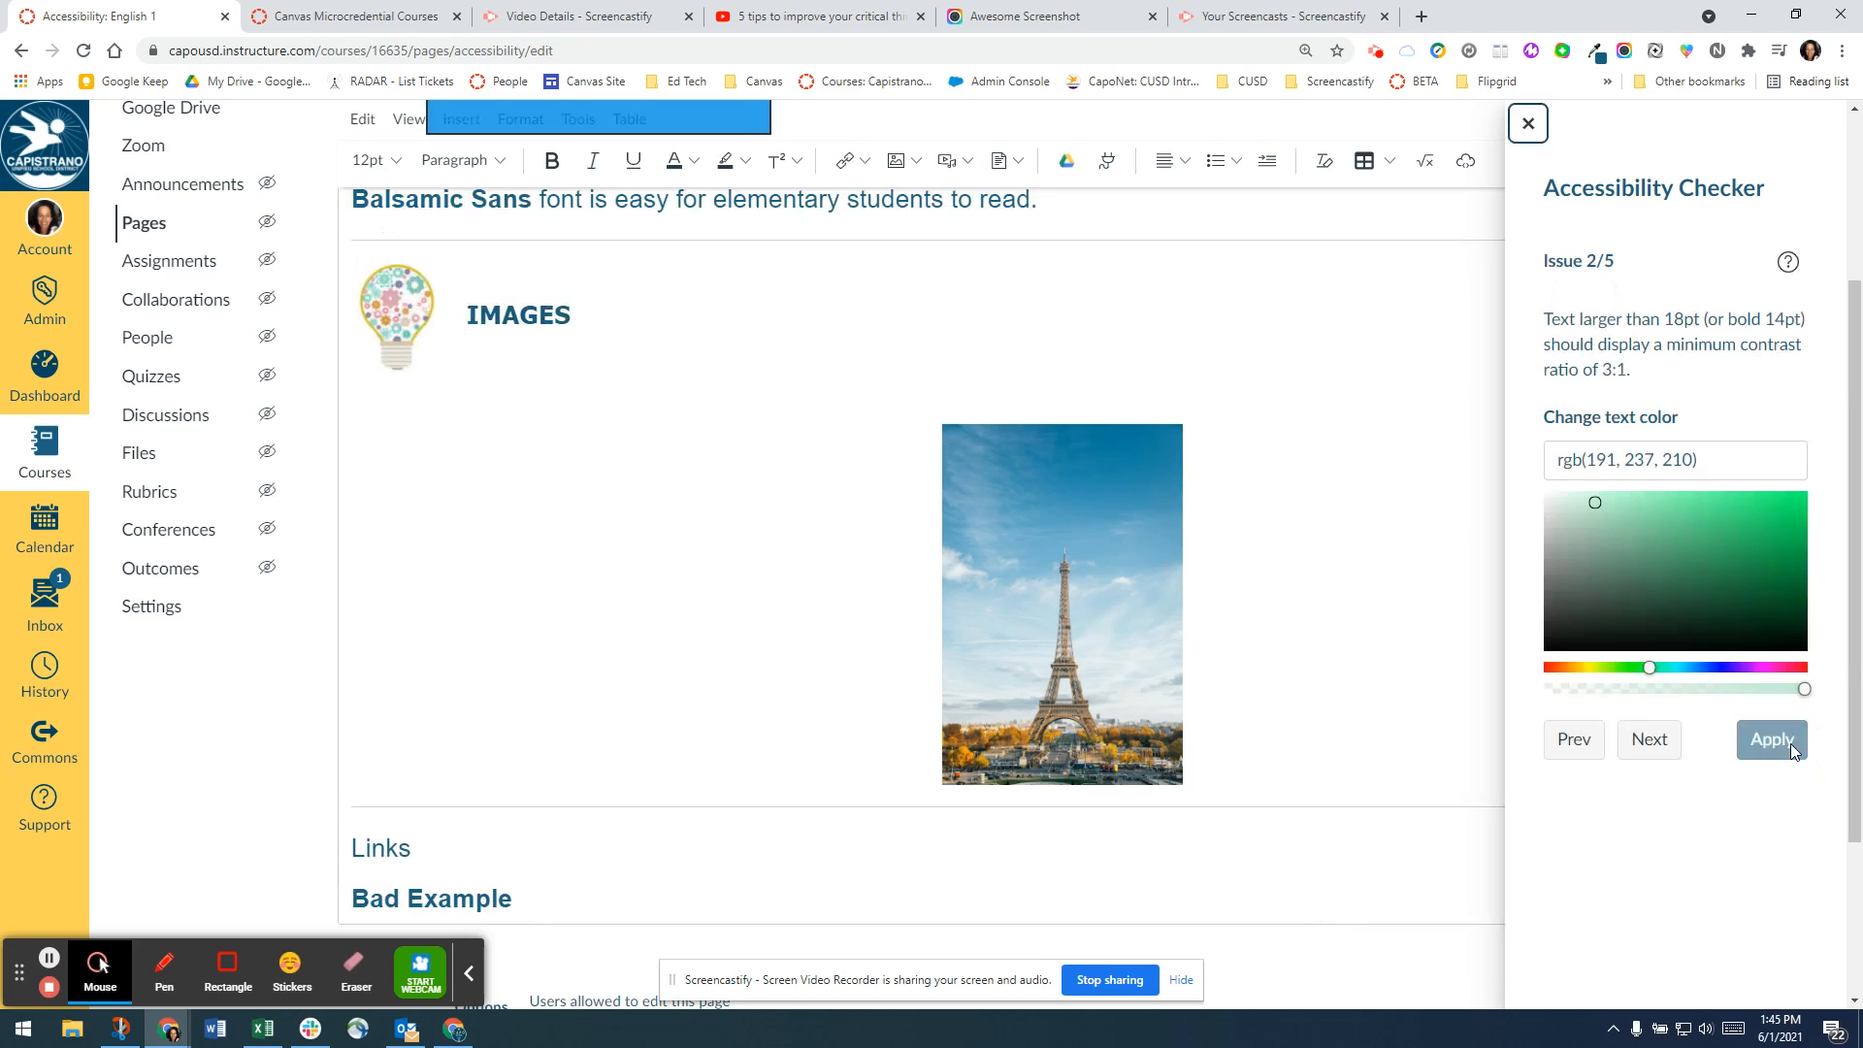
Review the remaining contrast, alt text and table header issues without changing them, and close the Accessibility Checker.
left_click(1649, 741)
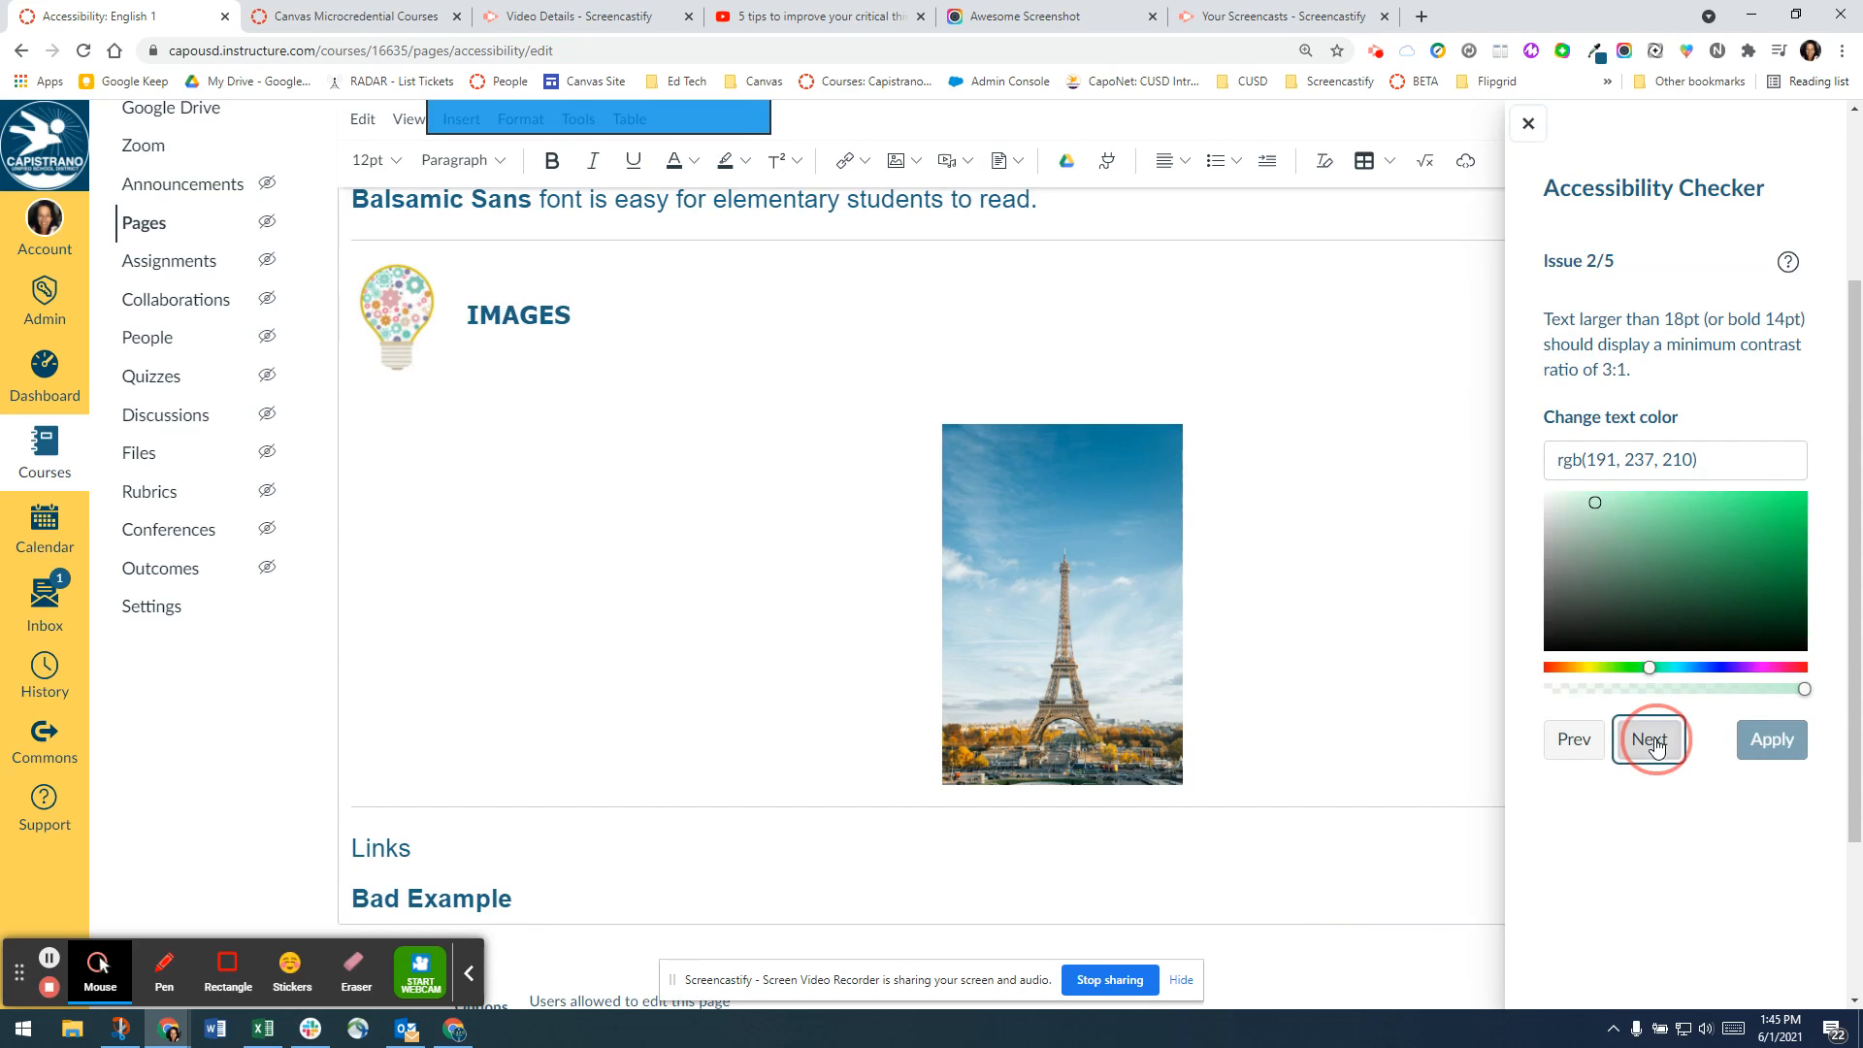
left_click(1652, 742)
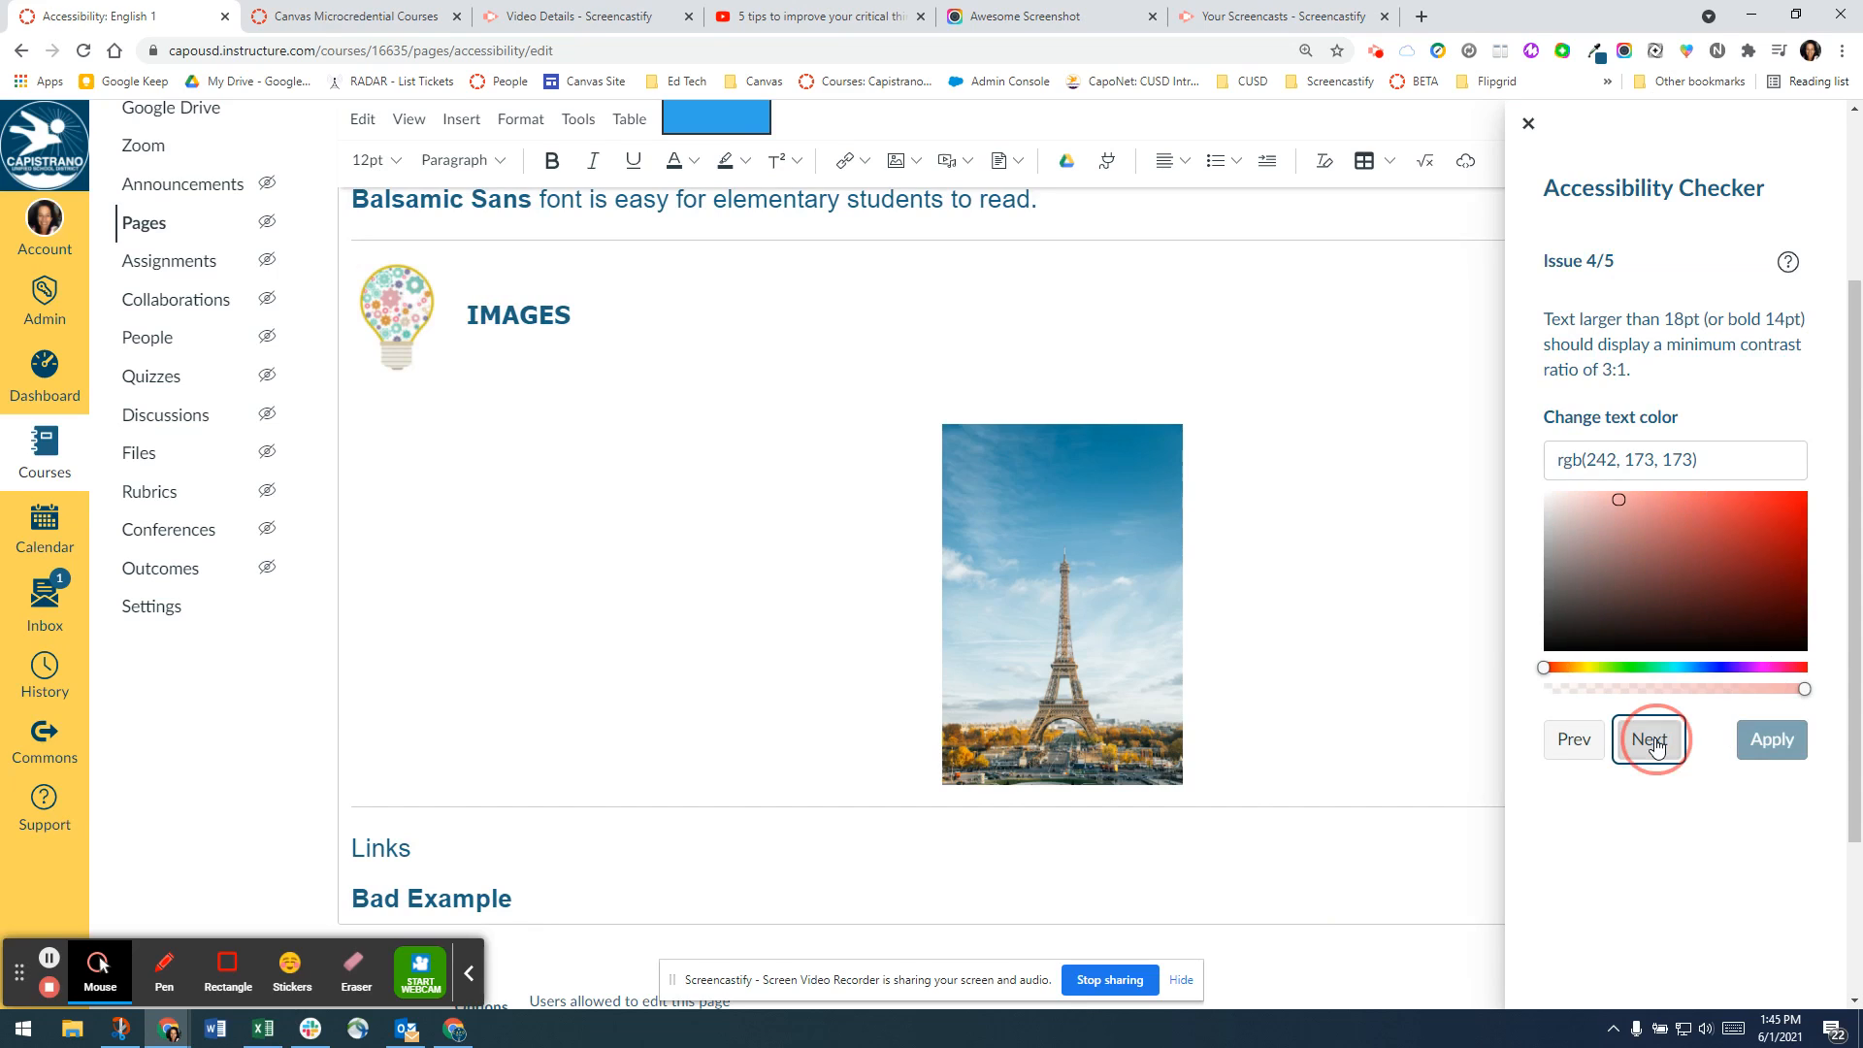
left_click(1652, 742)
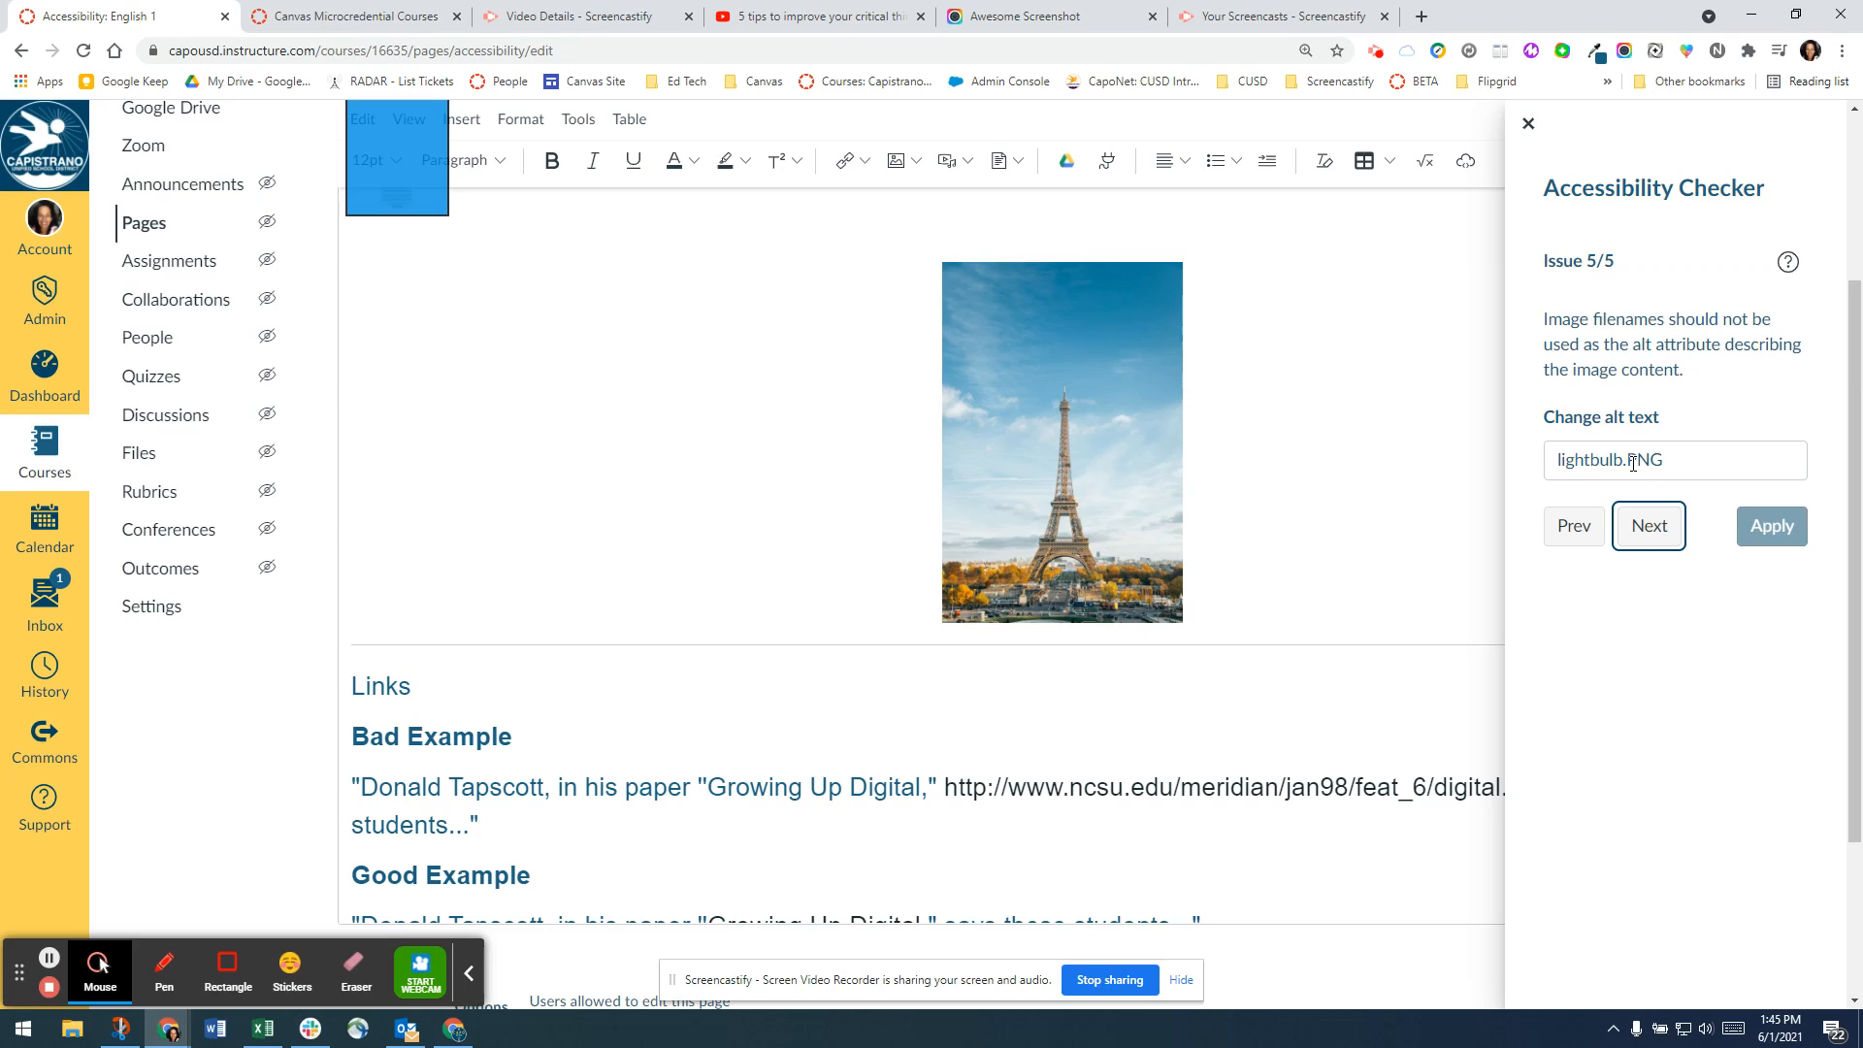
left_click(1651, 526)
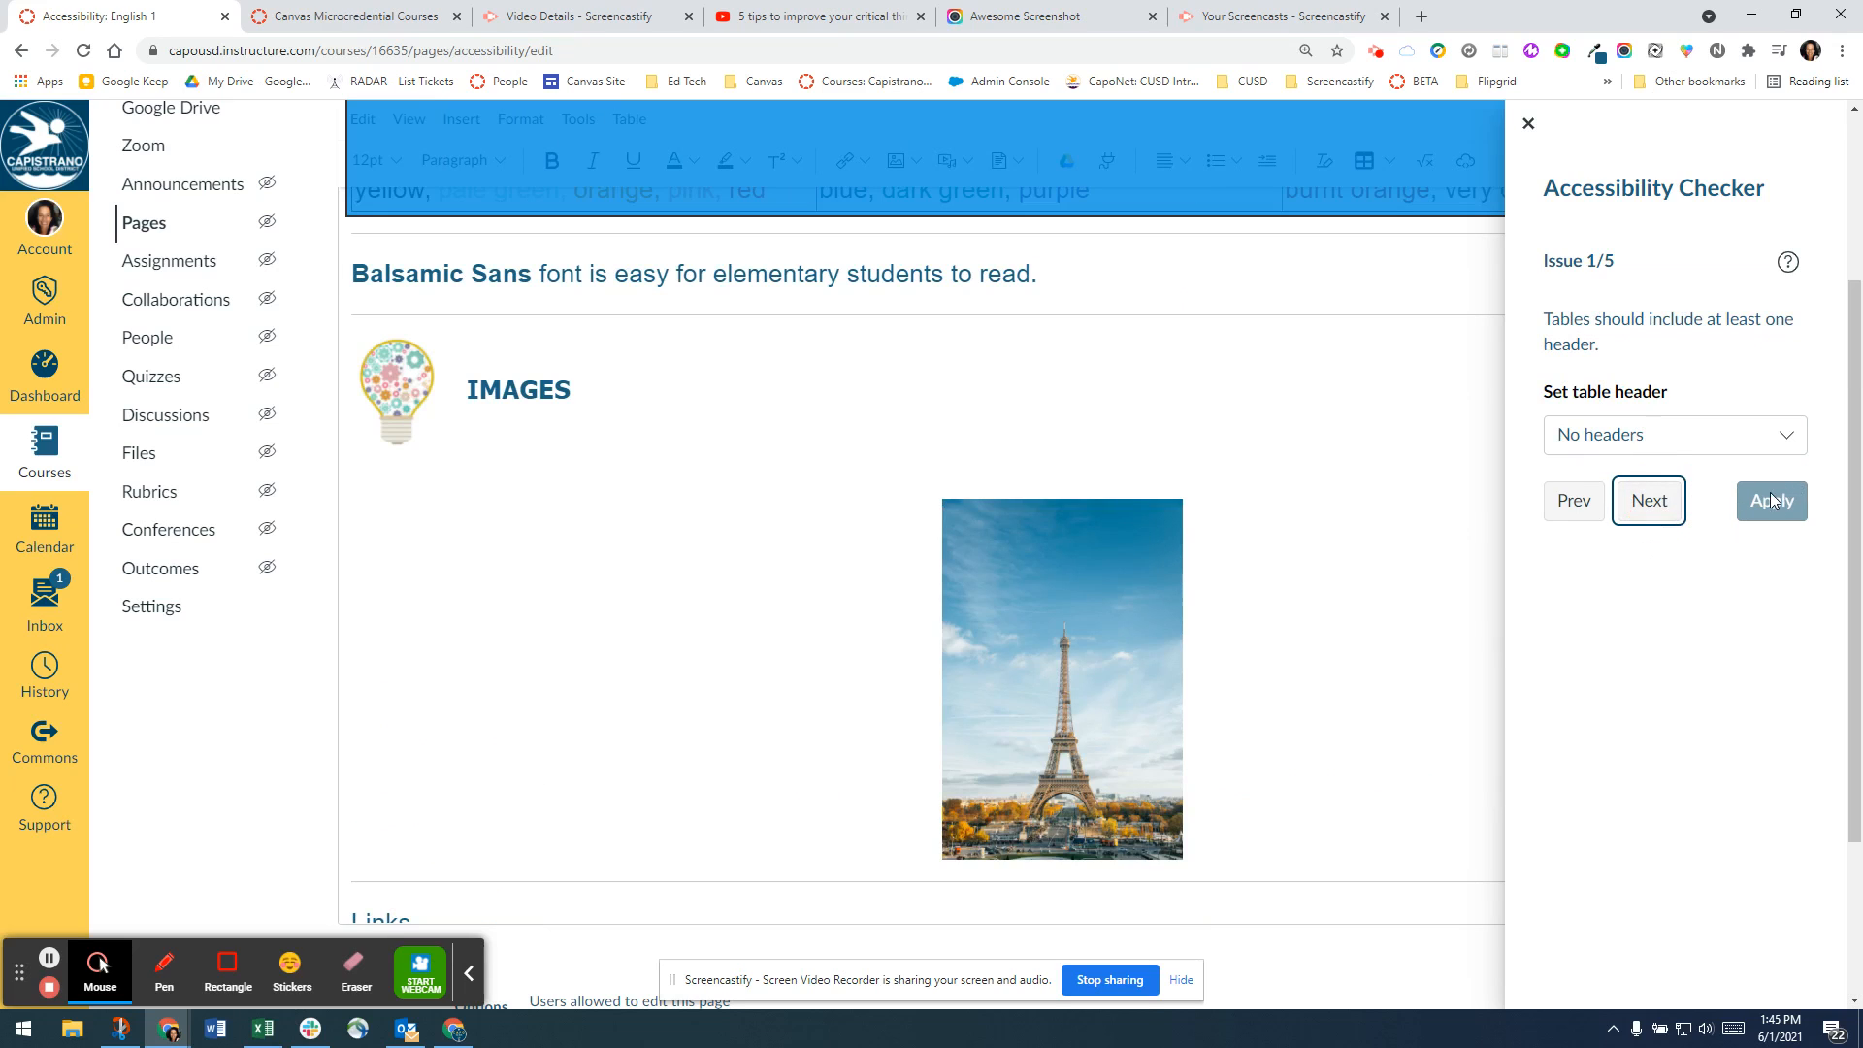
left_click(1655, 504)
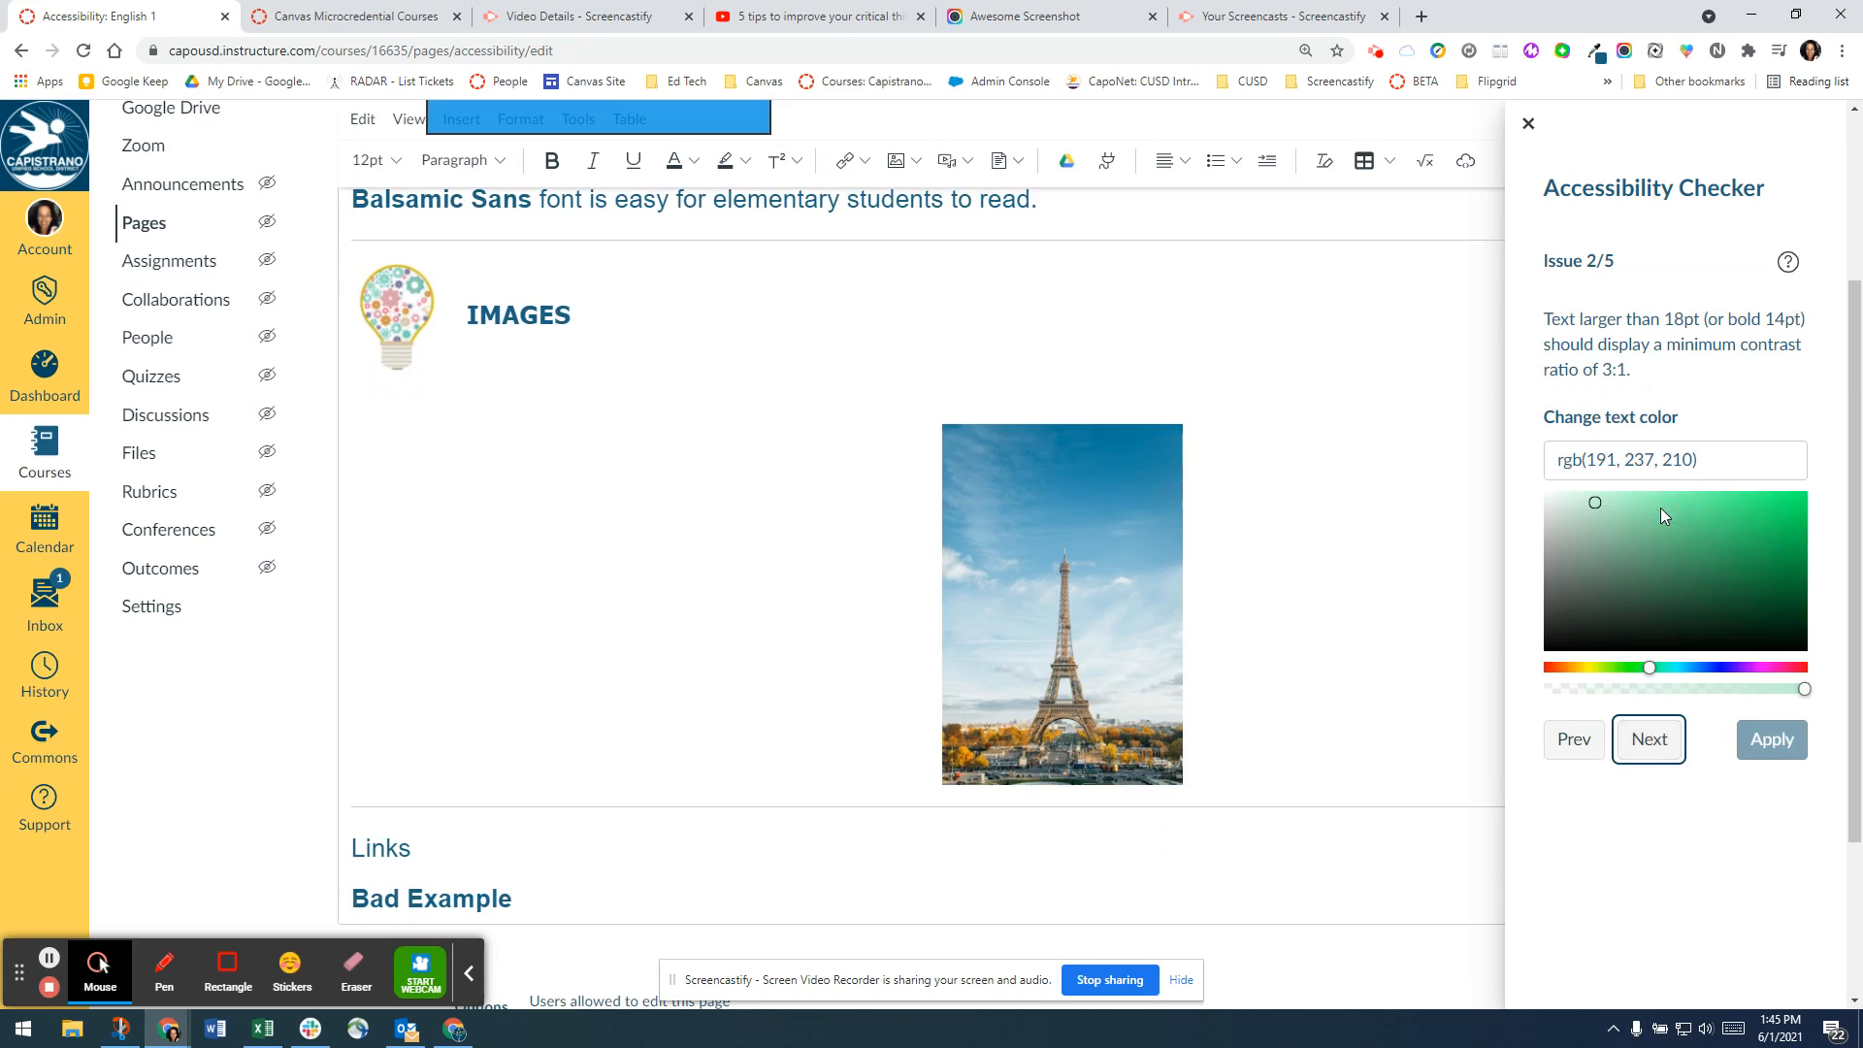
left_click(1527, 124)
Look over the page content in the editor and save the Accessibility page.
scroll(1612, 555, "down", 6)
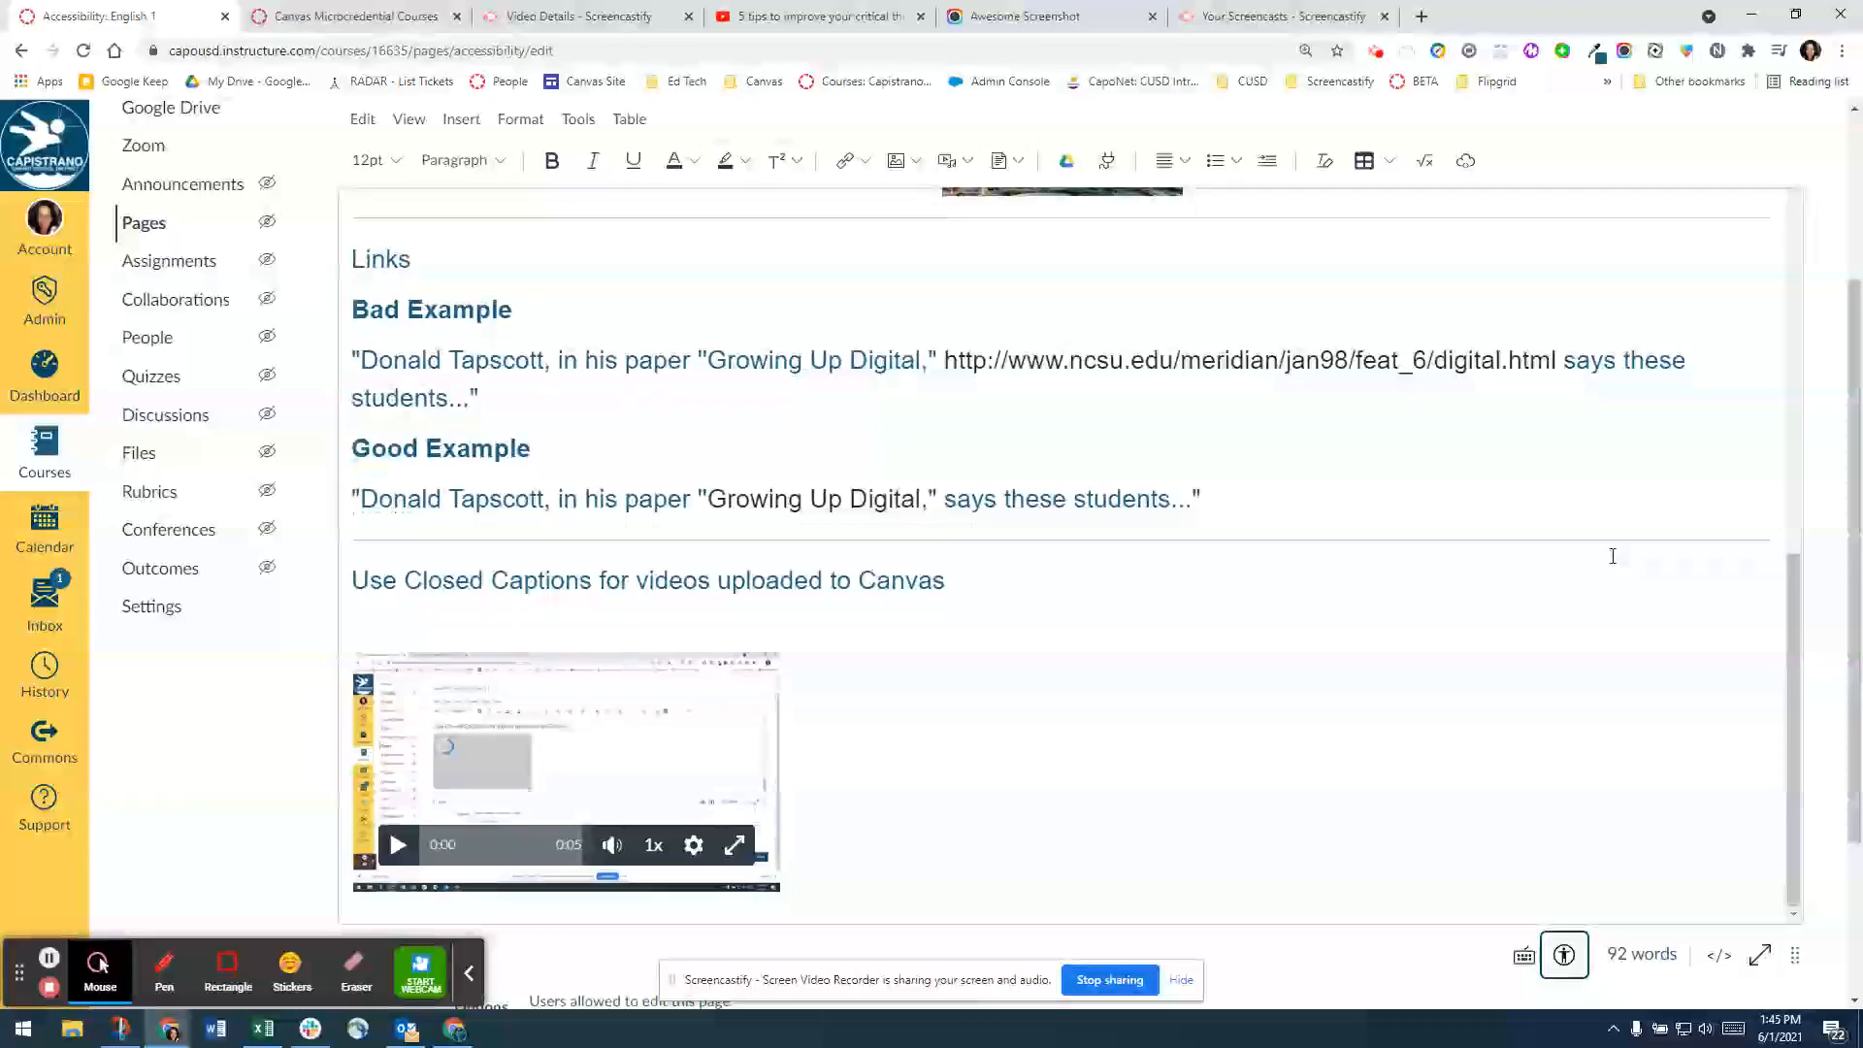
scroll(1582, 553, "up", 10)
scroll(1510, 427, "down", 10)
left_click(1776, 950)
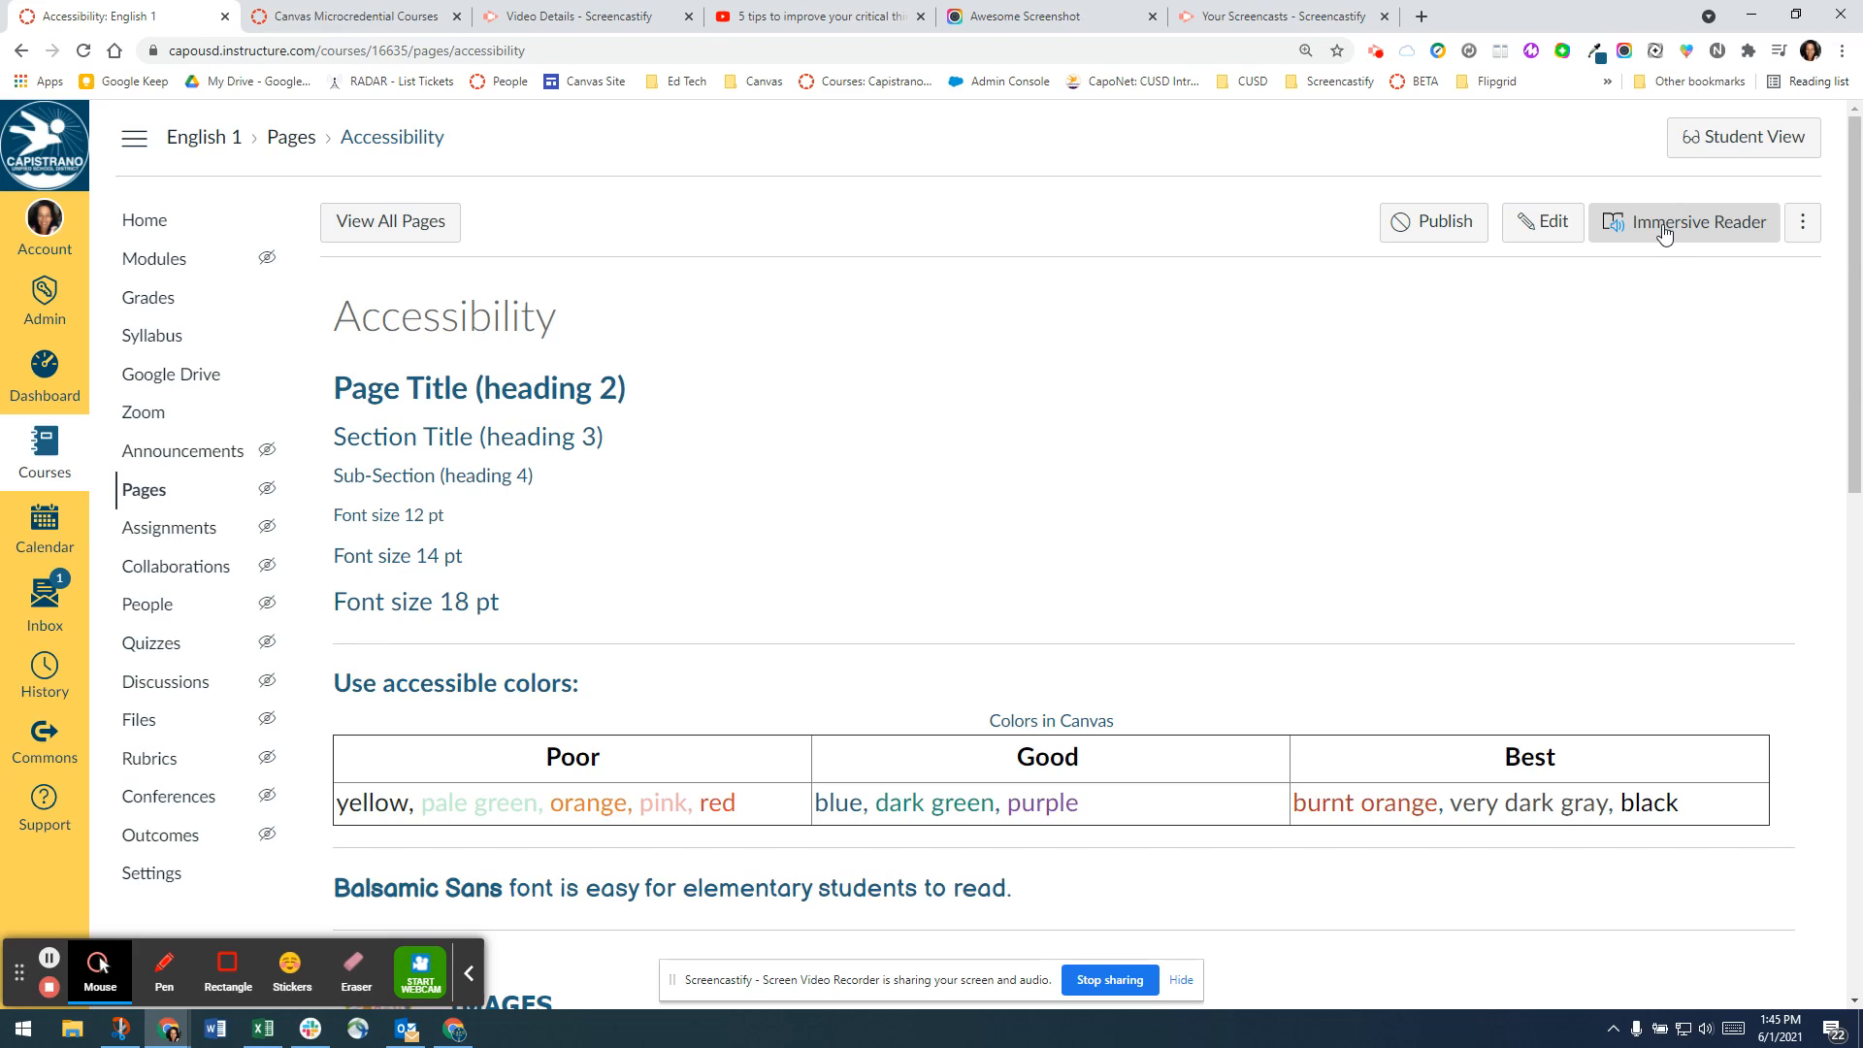
Open the Accessibility page in Immersive Reader, start reading it aloud from the title, and pause.
left_click(1715, 222)
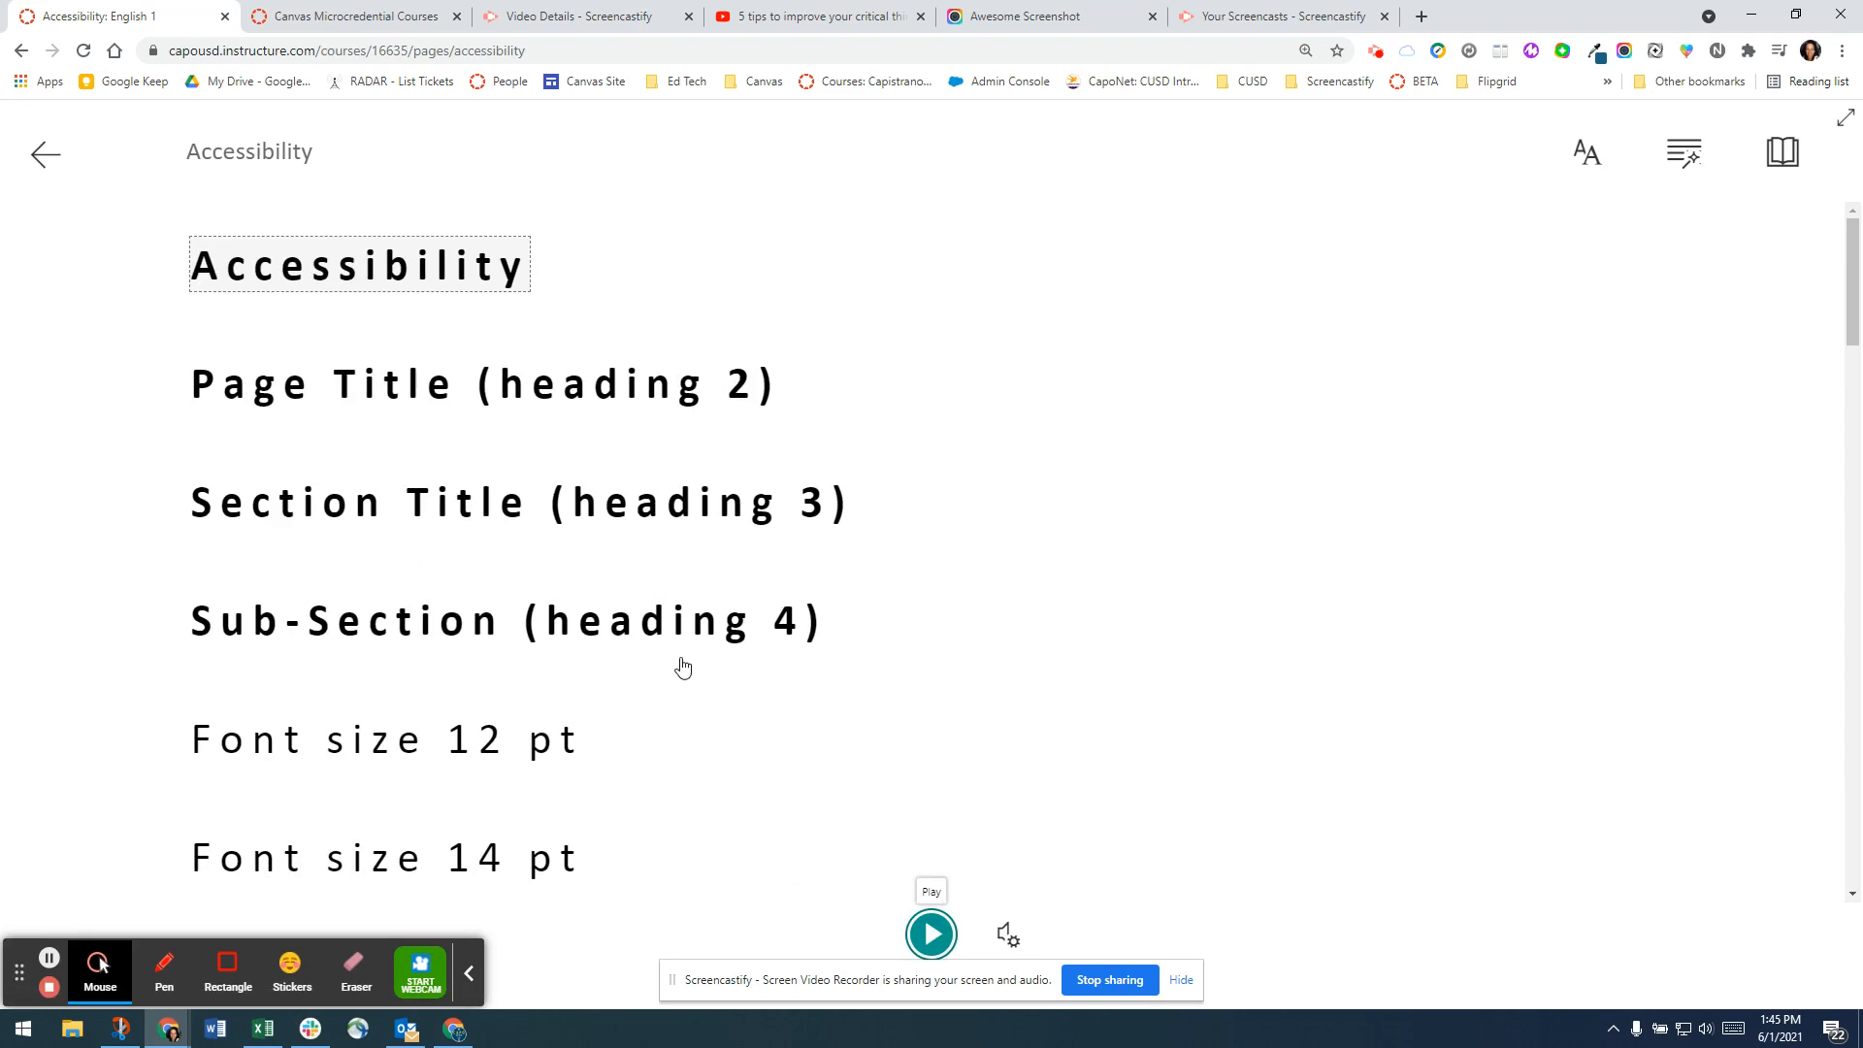
left_click(939, 927)
left_click(933, 932)
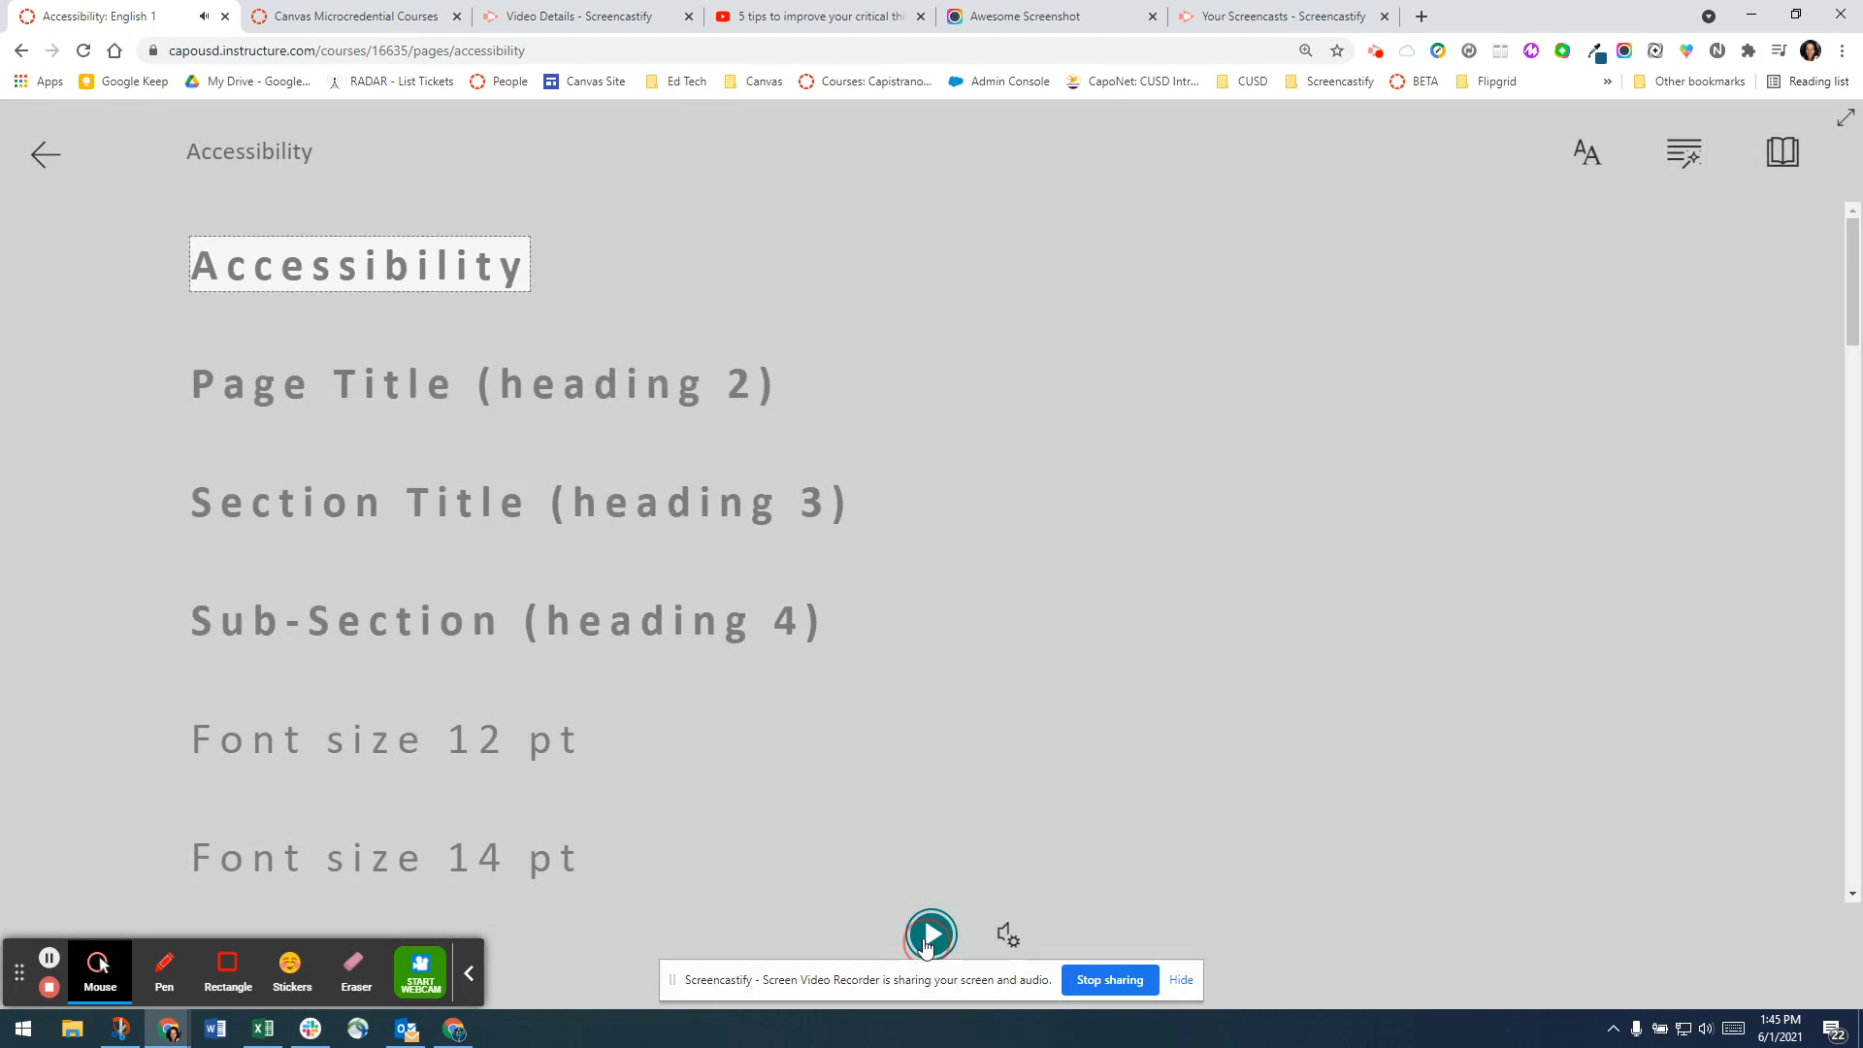
Play the lightbulb and Eiffel Tower alt text aloud in Immersive Reader, pause at Links, and view the text through the closed captions line.
scroll(802, 818, "down", 1)
scroll(734, 738, "down", 15)
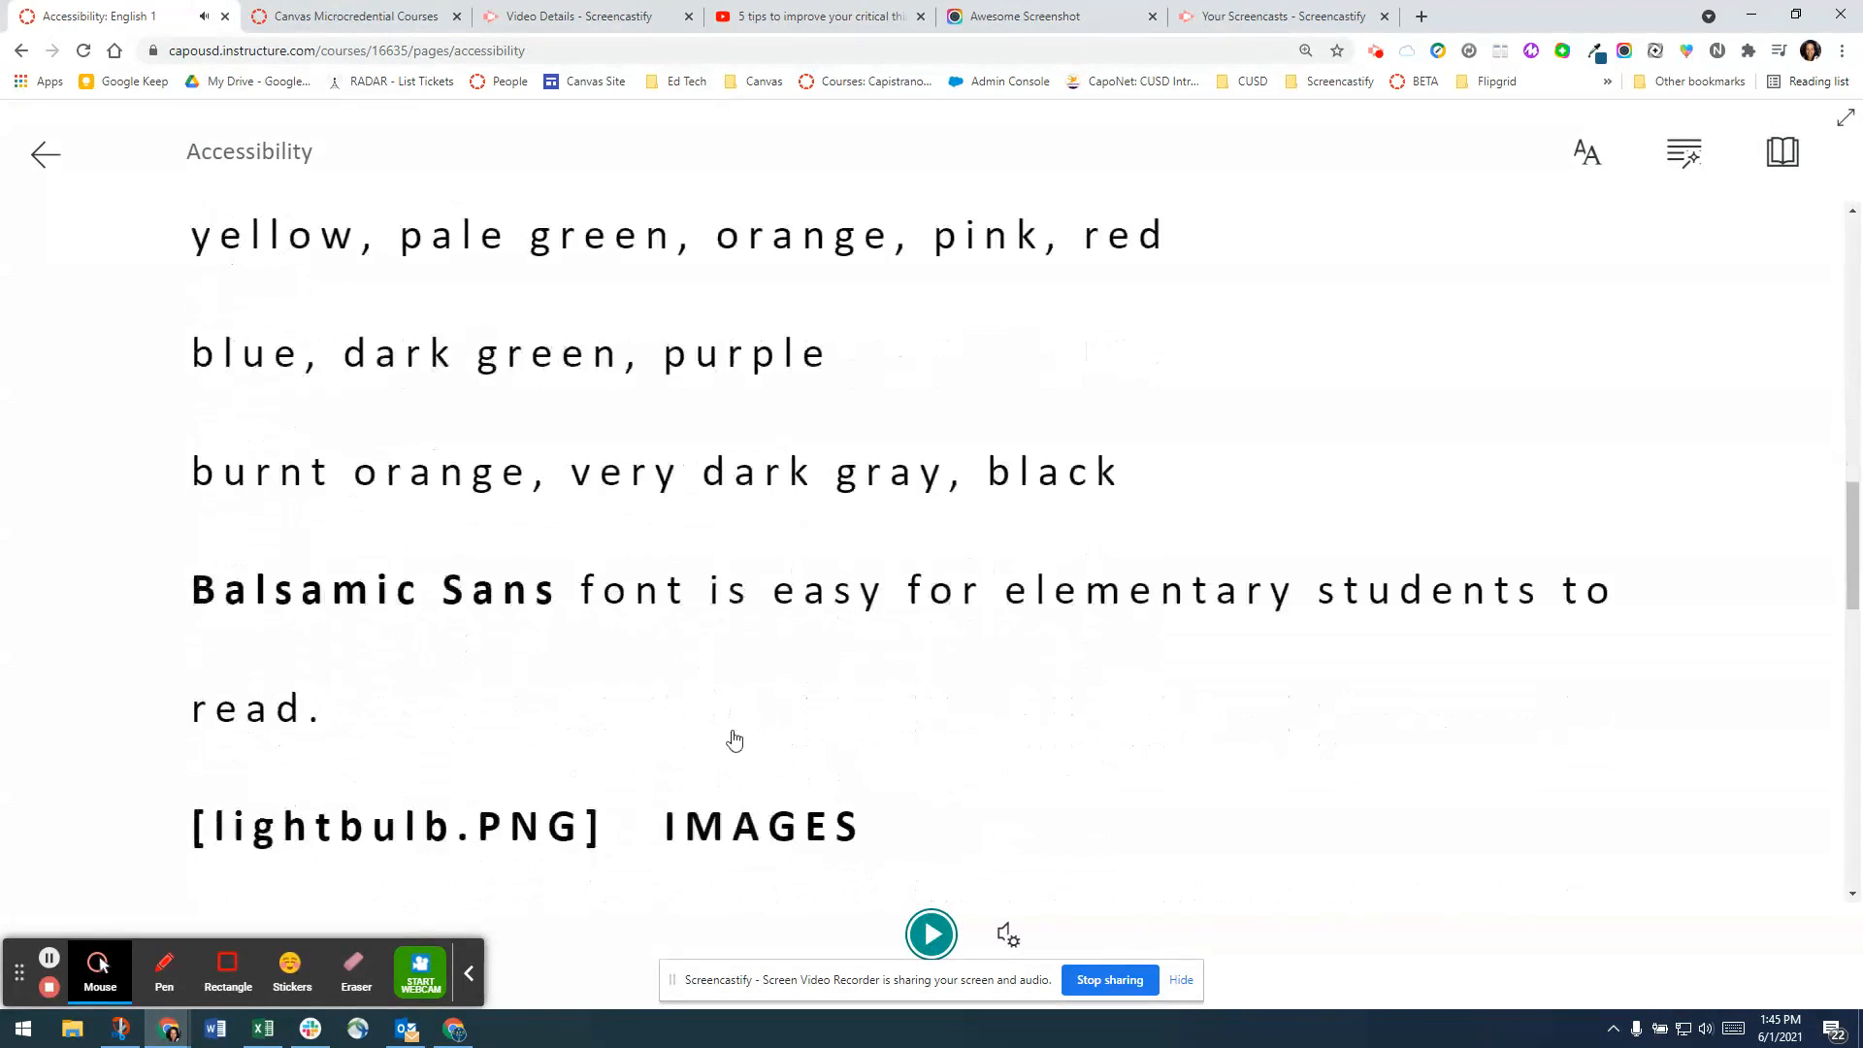
scroll(734, 737, "down", 3)
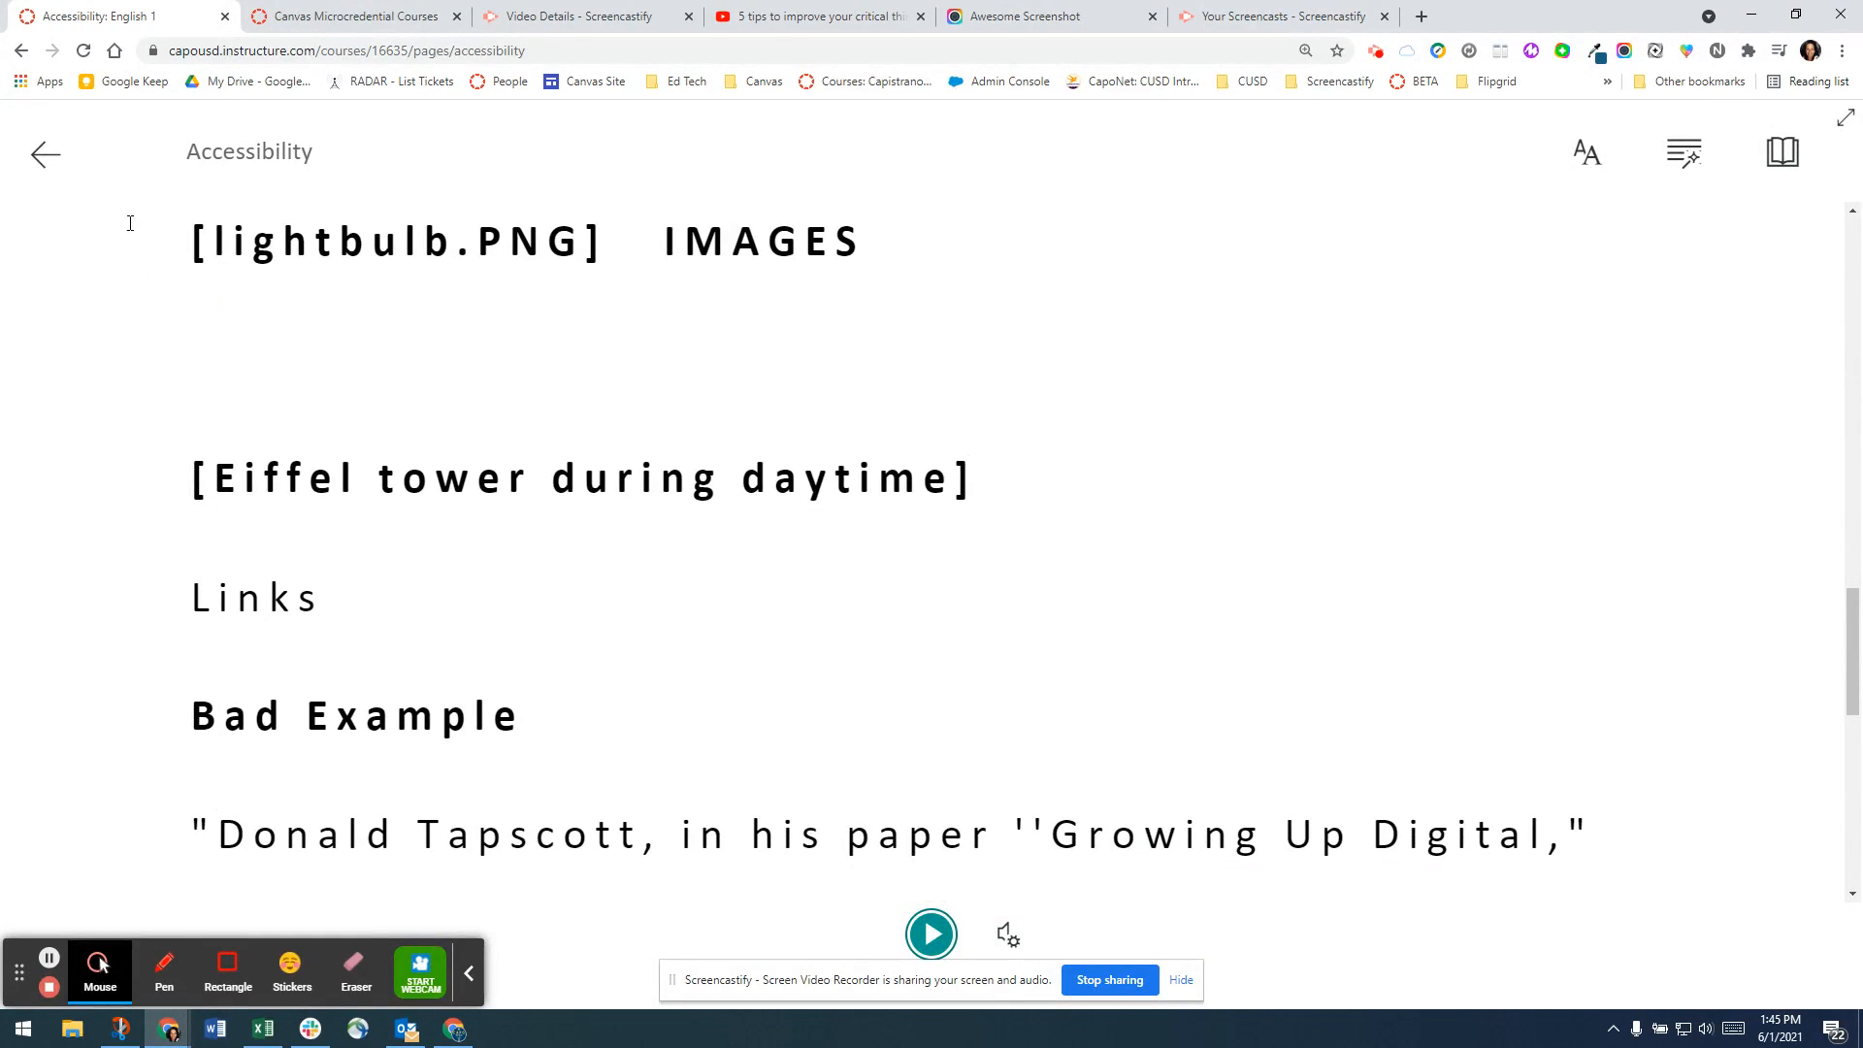
scroll(165, 281, "up", 2)
left_click(171, 425)
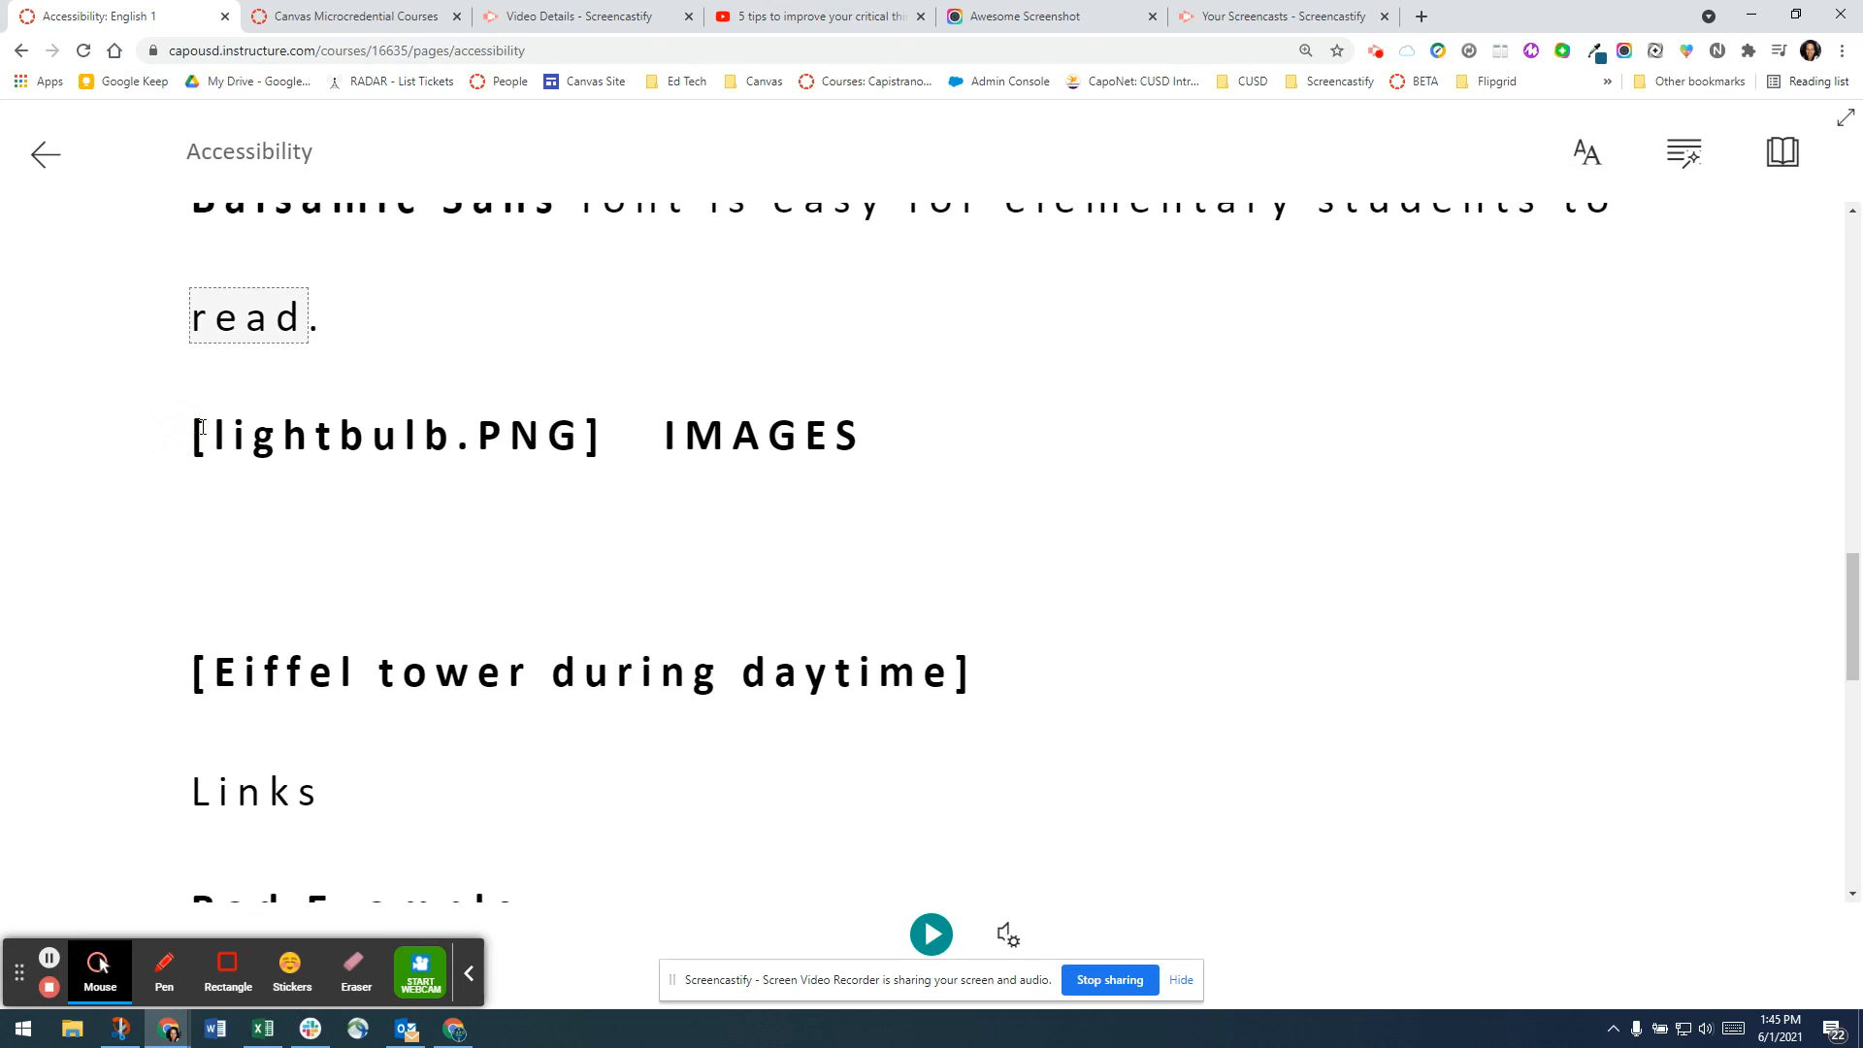
left_click(934, 935)
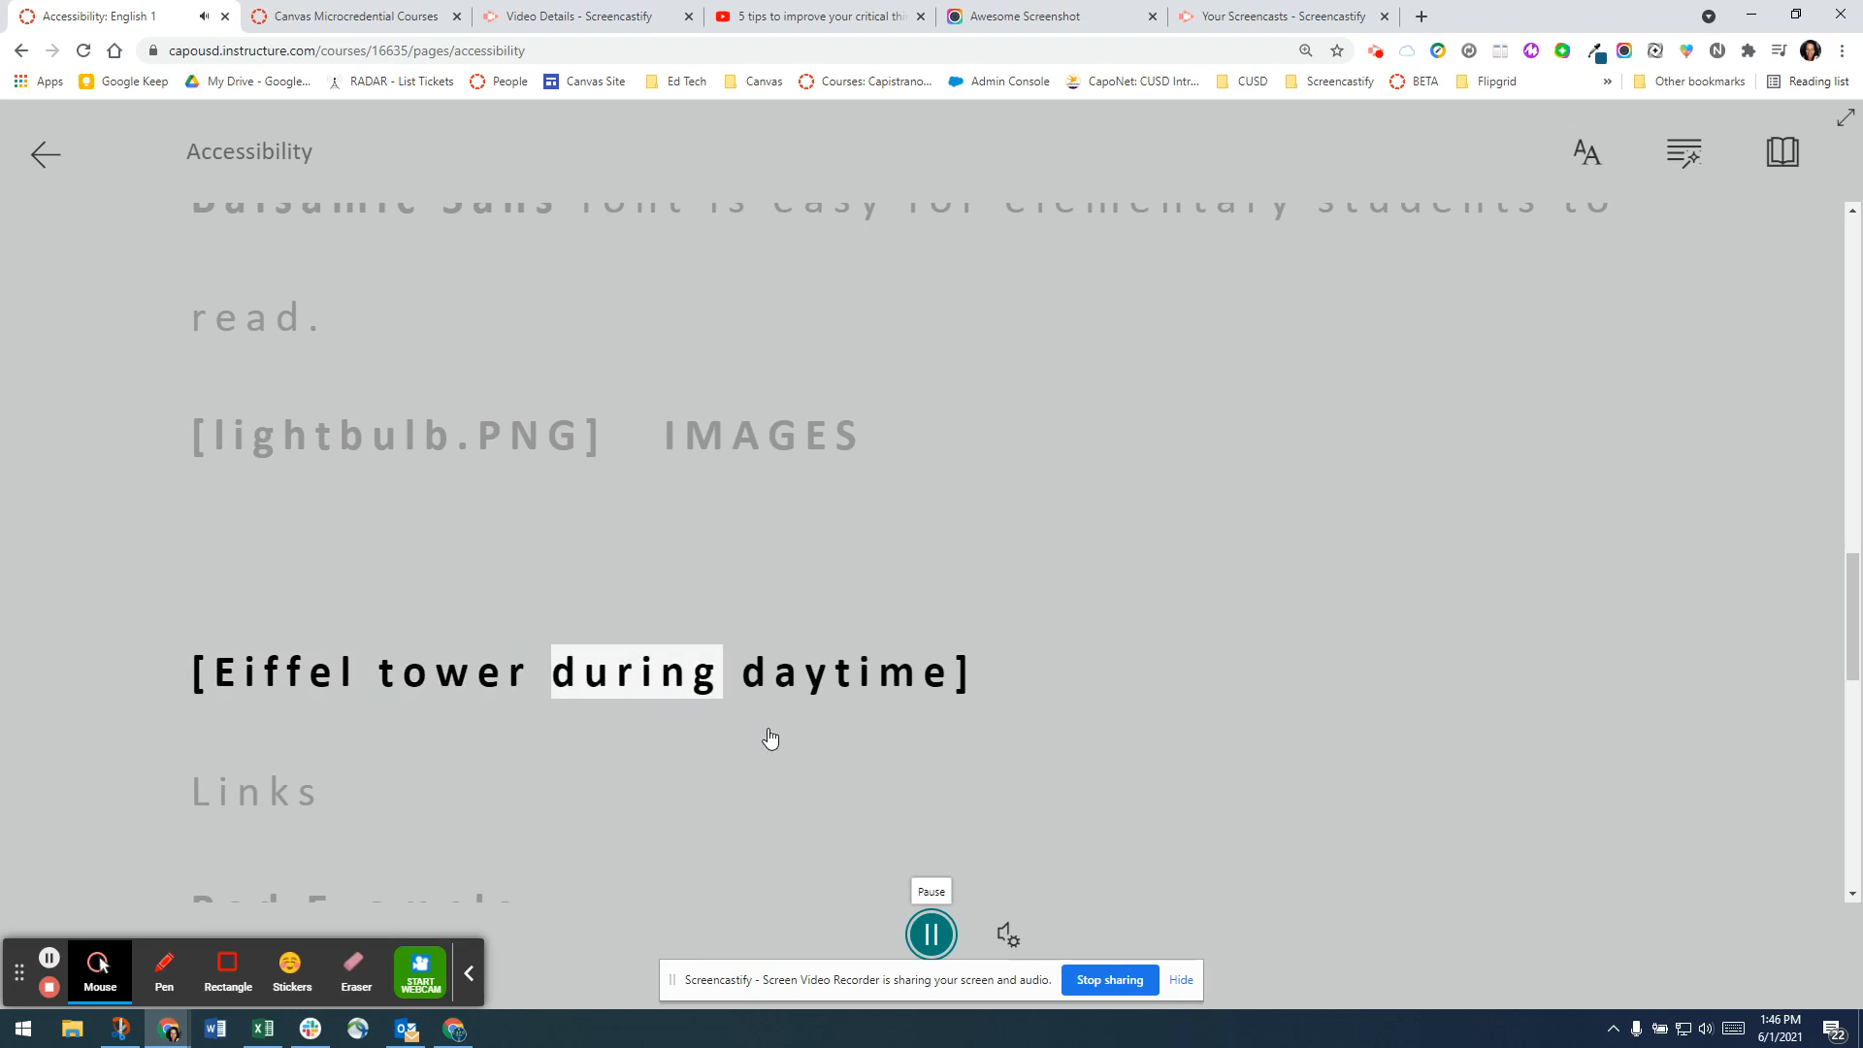
left_click(929, 934)
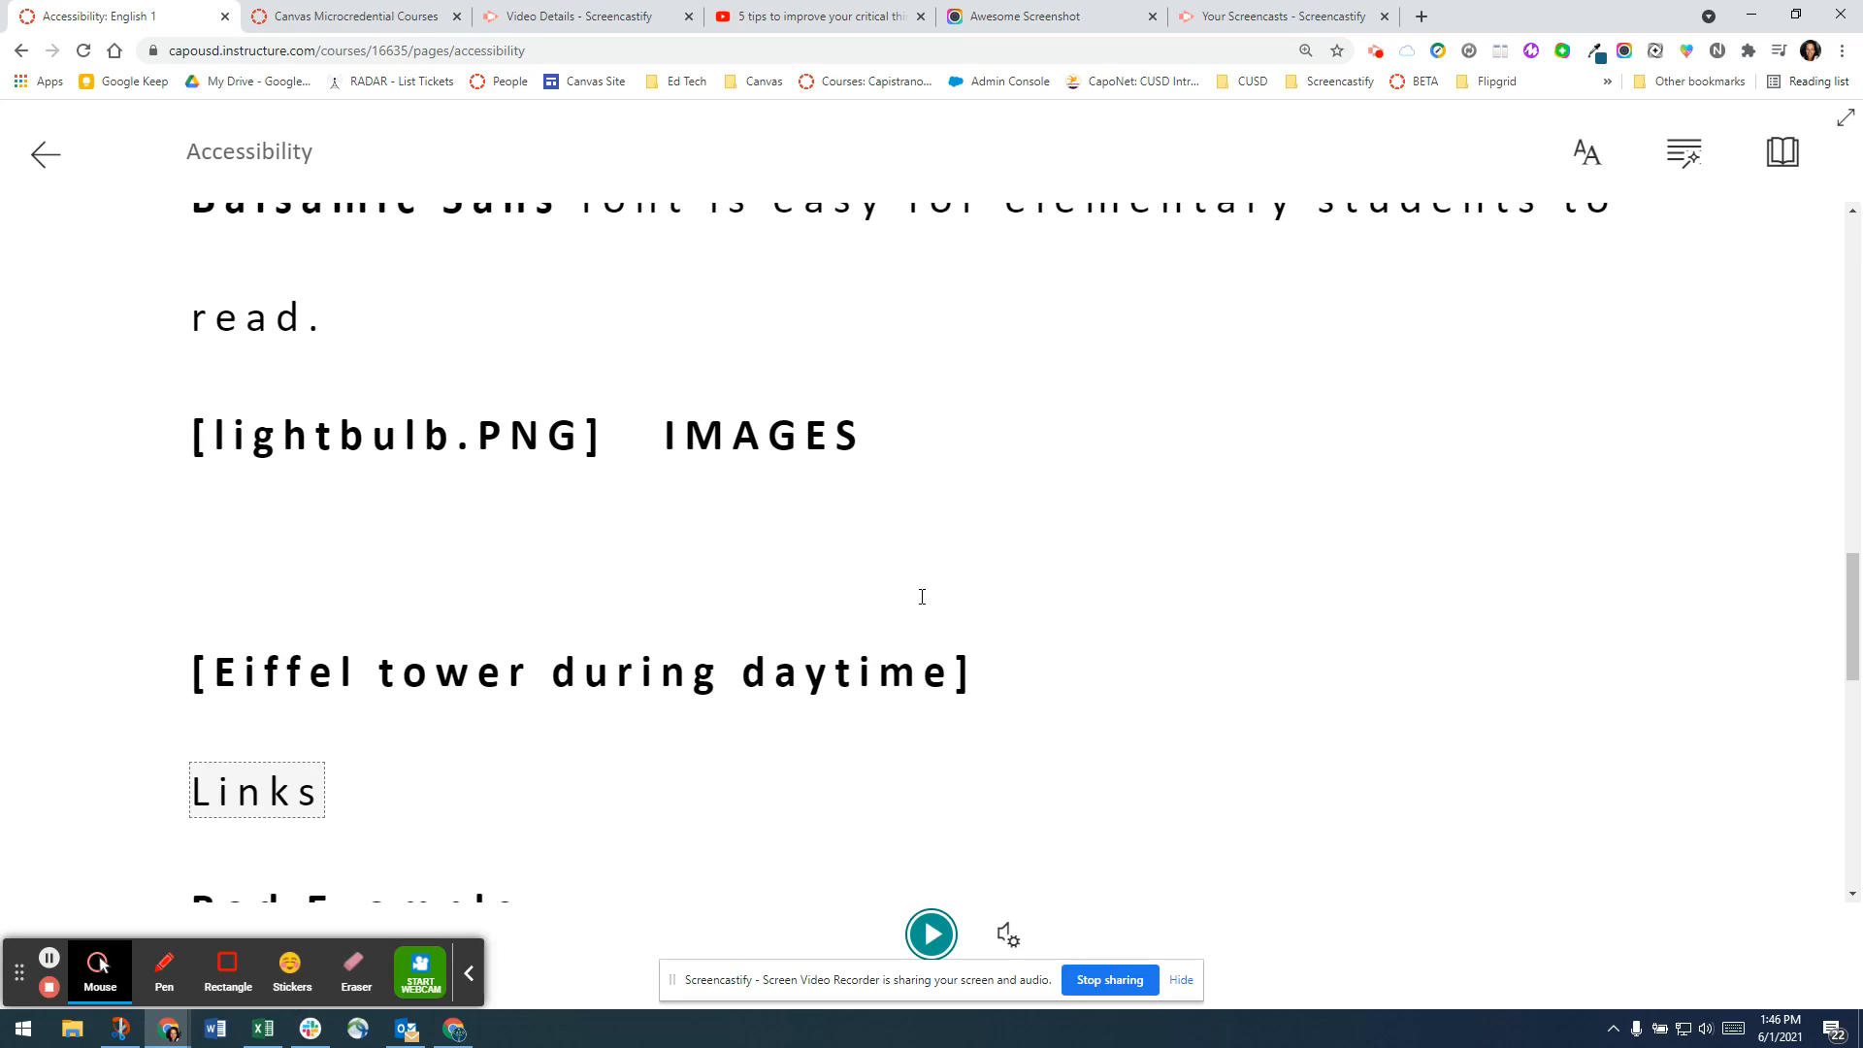
scroll(922, 596, "down", 10)
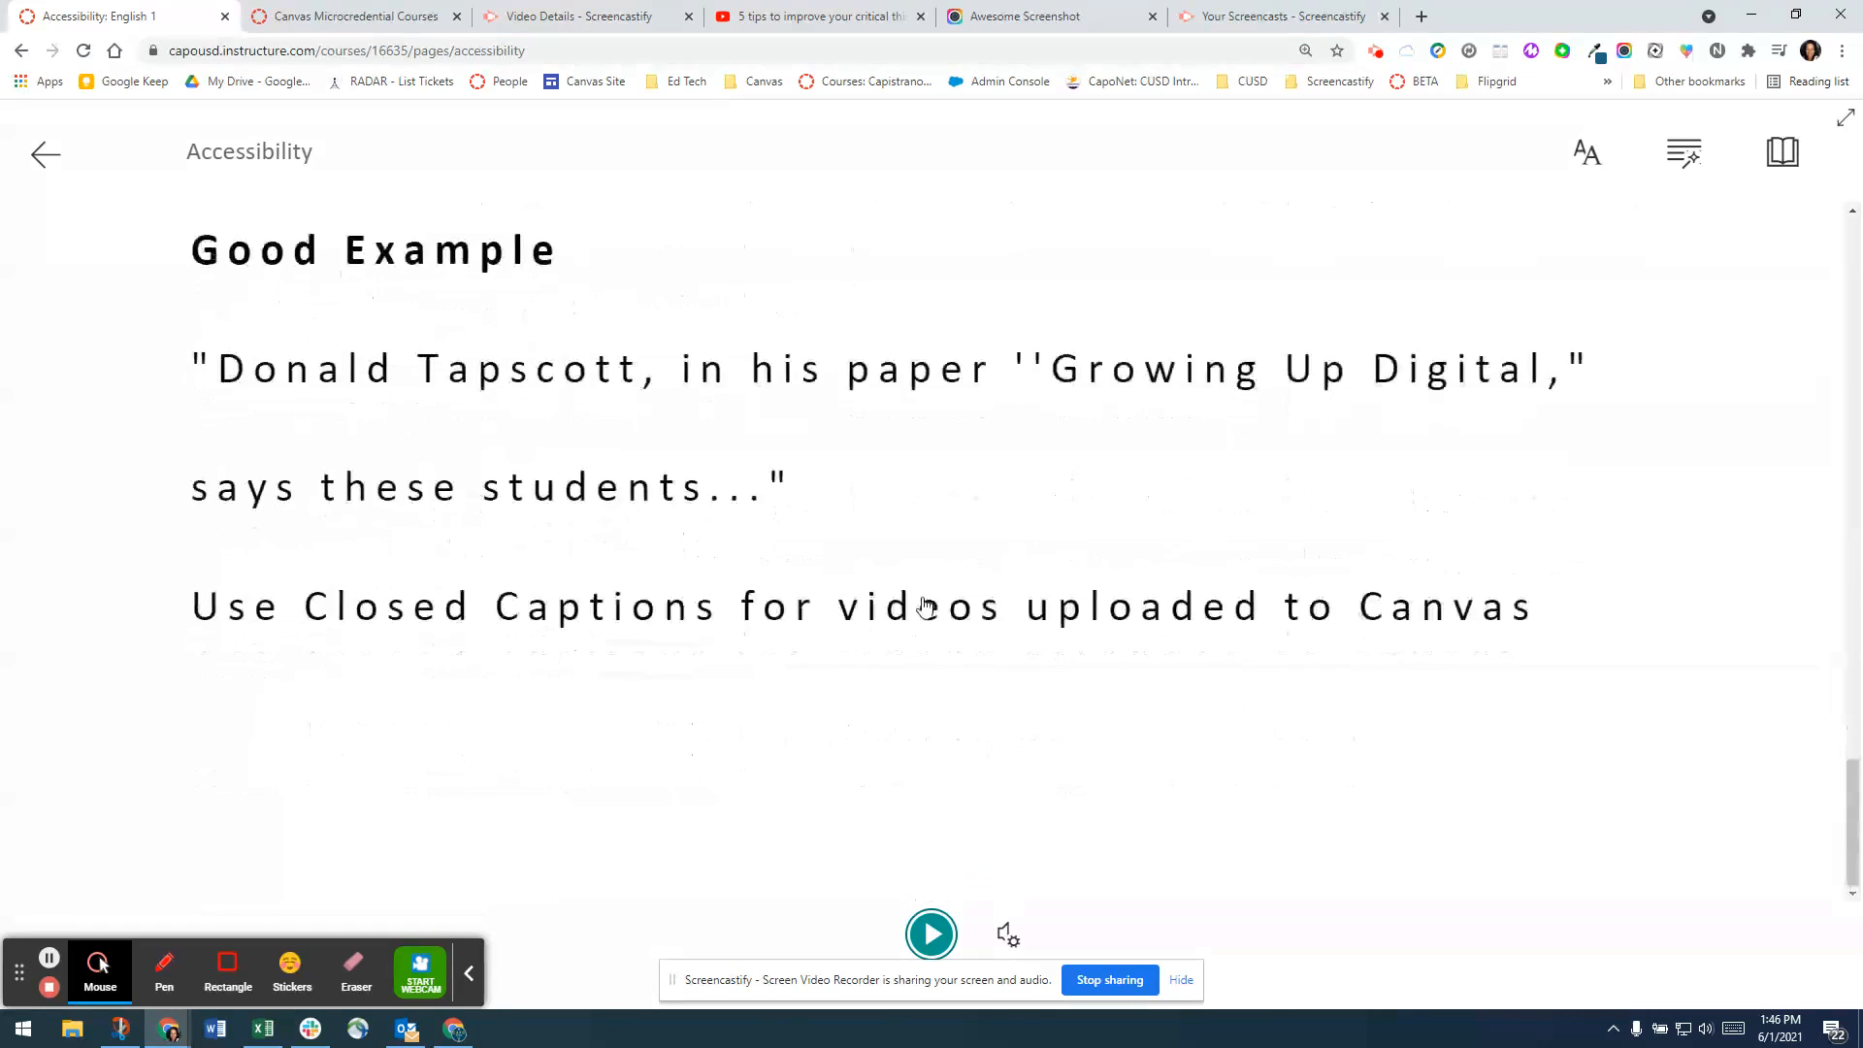